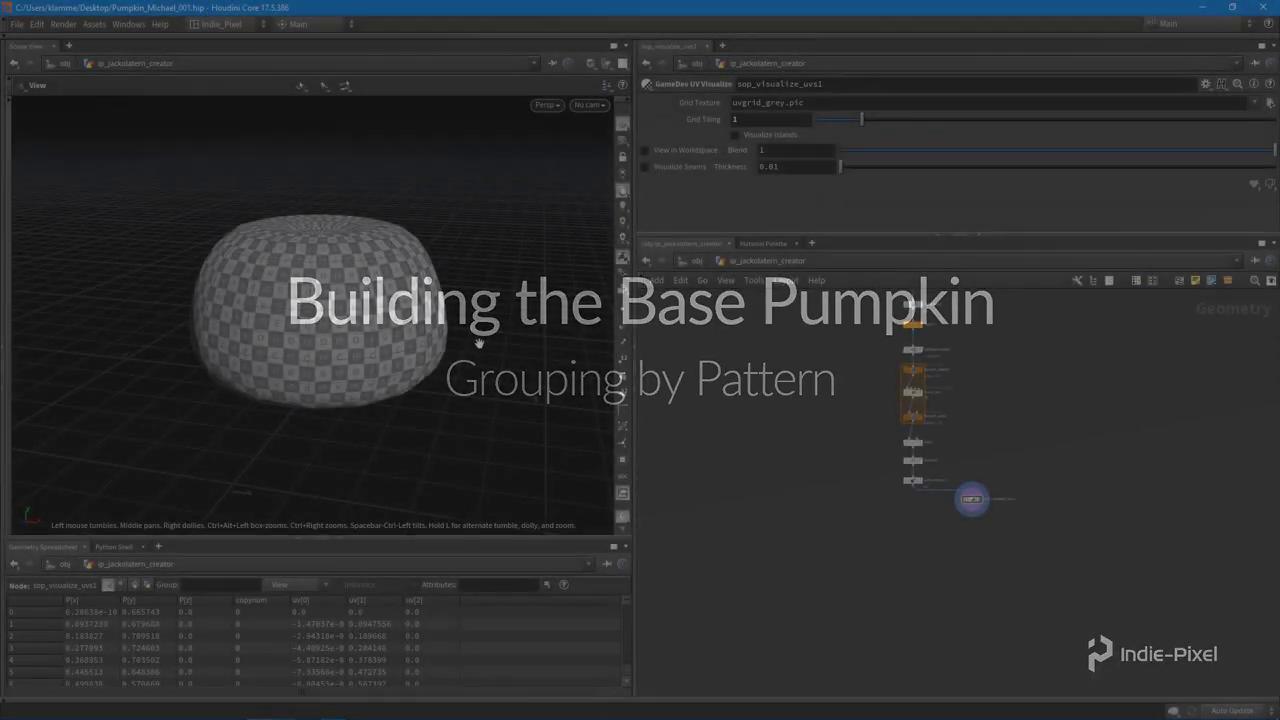
Display the output of the uvtransform1 node in the viewport in place of the UV visualization
{"action": "left_click_drag", "start_coordinate": [380, 300], "coordinate": [537, 320]}
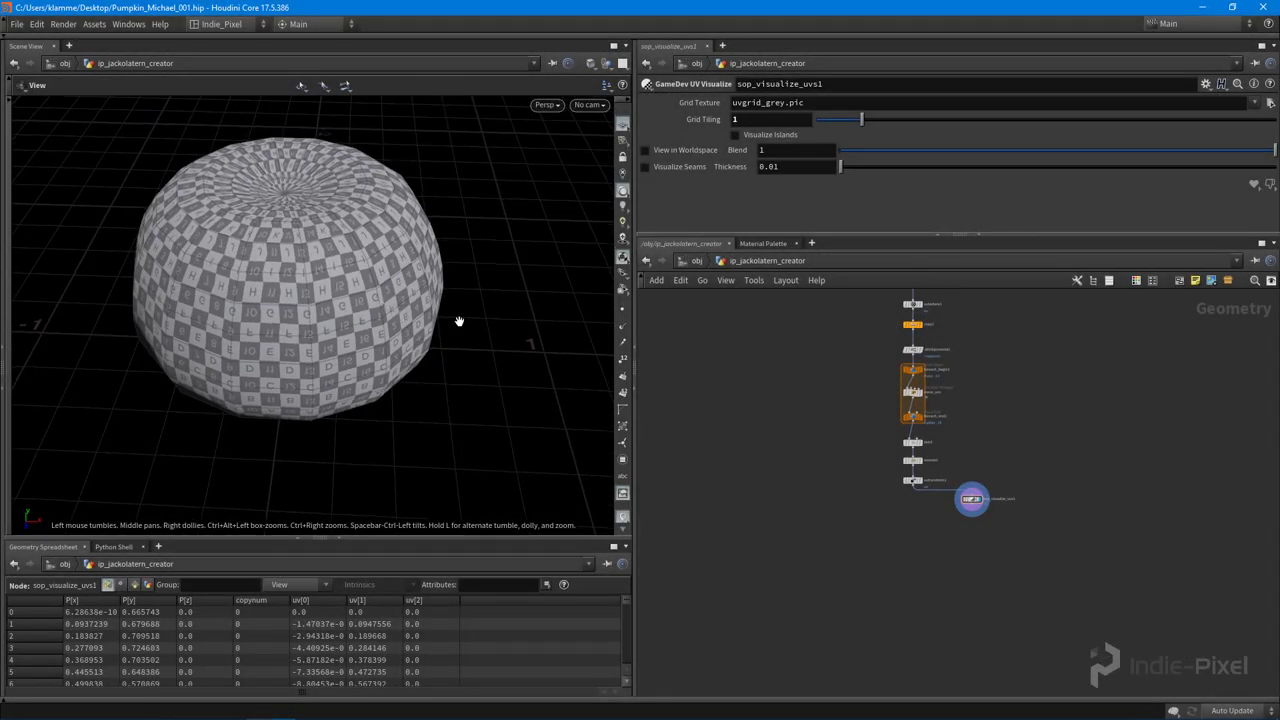
{"action": "scroll", "coordinate": [920, 495], "scroll_direction": "up", "scroll_amount": 5}
{"action": "left_click", "coordinate": [923, 462]}
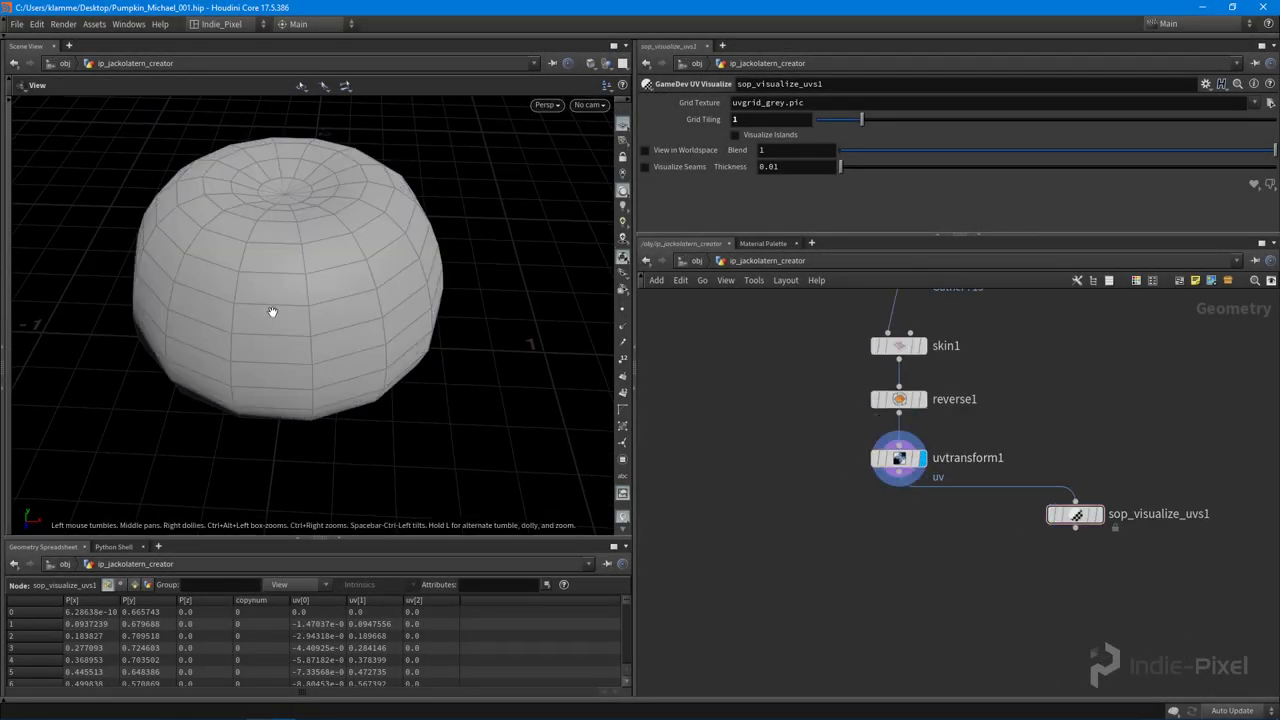
Examine the pumpkin mesh's polygon layout from the side, from above and from underneath
{"action": "left_click_drag", "start_coordinate": [271, 309], "coordinate": [340, 346]}
{"action": "middle_click_drag", "start_coordinate": [340, 346], "coordinate": [344, 382]}
{"action": "middle_click_drag", "start_coordinate": [334, 473], "coordinate": [329, 349]}
{"action": "right_click_drag", "start_coordinate": [329, 349], "coordinate": [459, 354]}
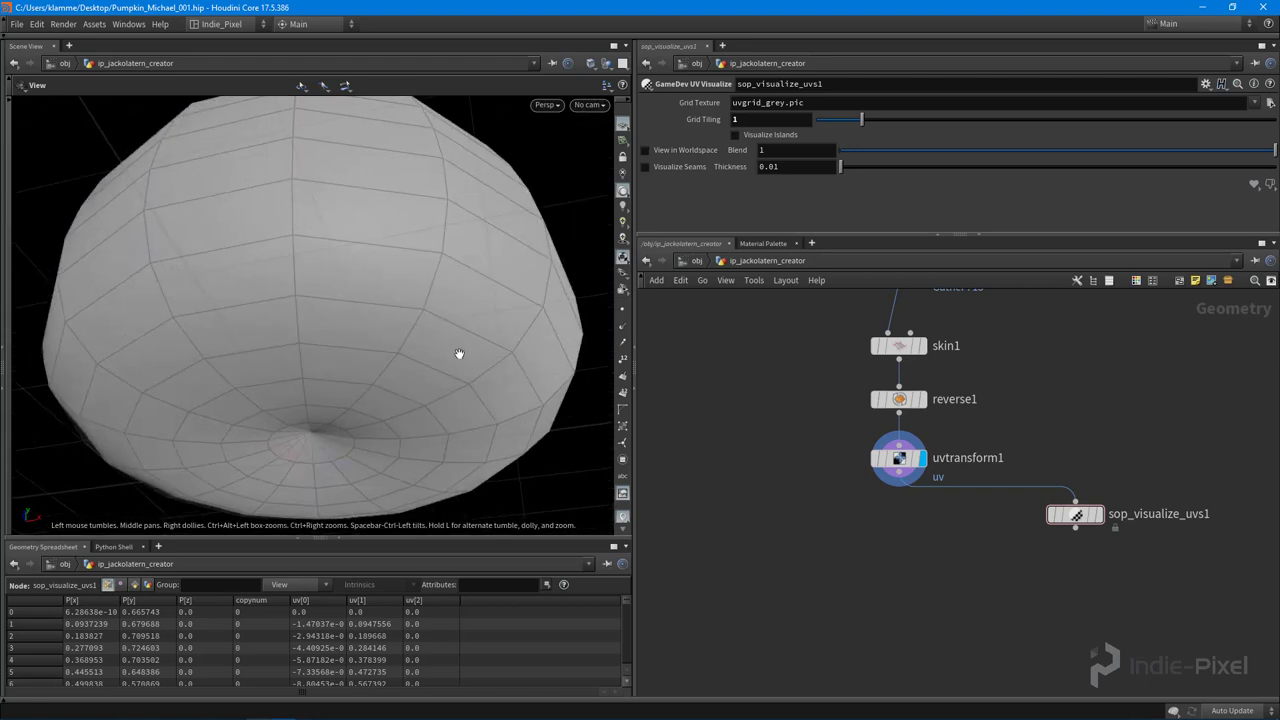
{"action": "left_click_drag", "start_coordinate": [459, 353], "coordinate": [386, 323]}
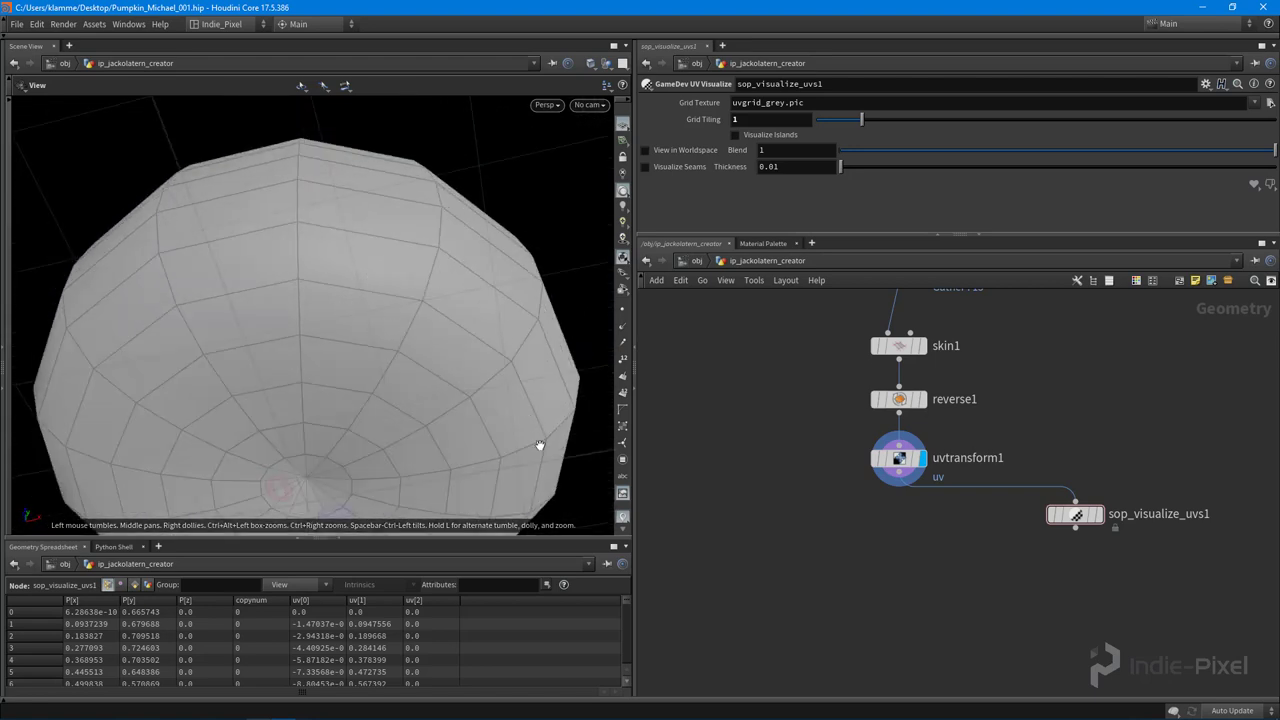
{"action": "left_click_drag", "start_coordinate": [540, 445], "coordinate": [486, 370]}
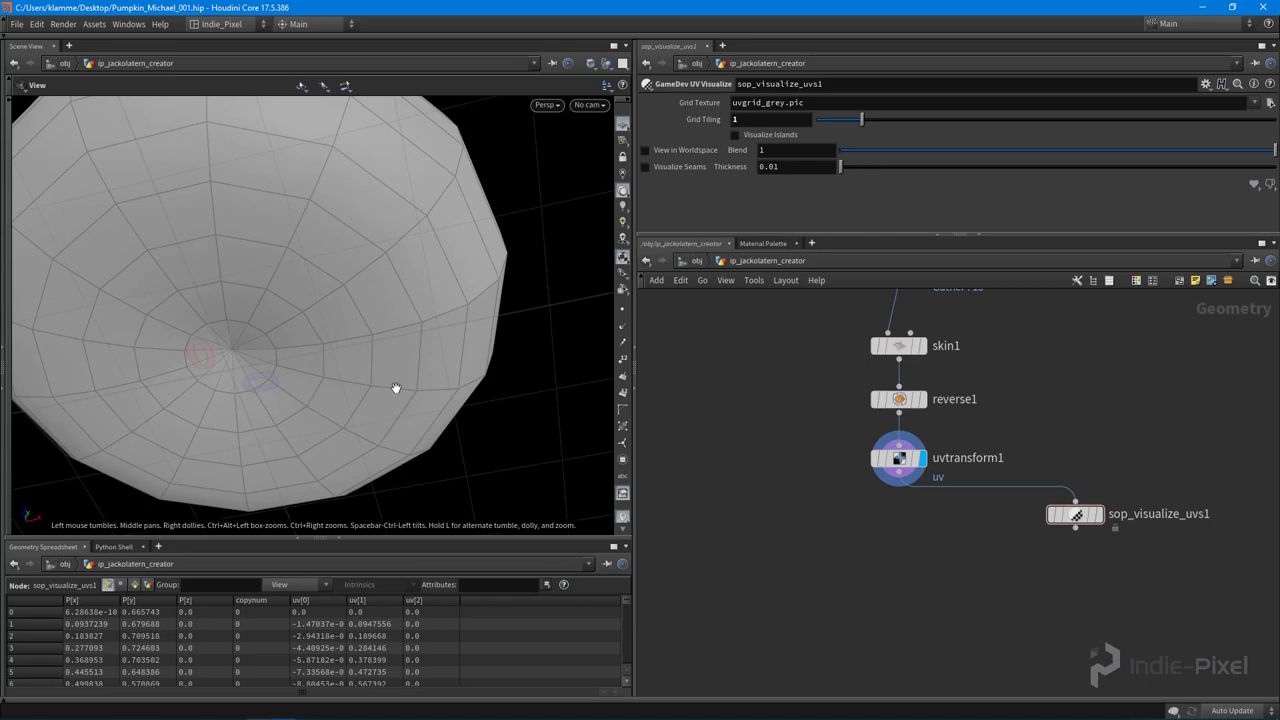
{"action": "right_click_drag", "start_coordinate": [386, 331], "coordinate": [286, 291]}
{"action": "left_click_drag", "start_coordinate": [286, 291], "coordinate": [314, 277]}
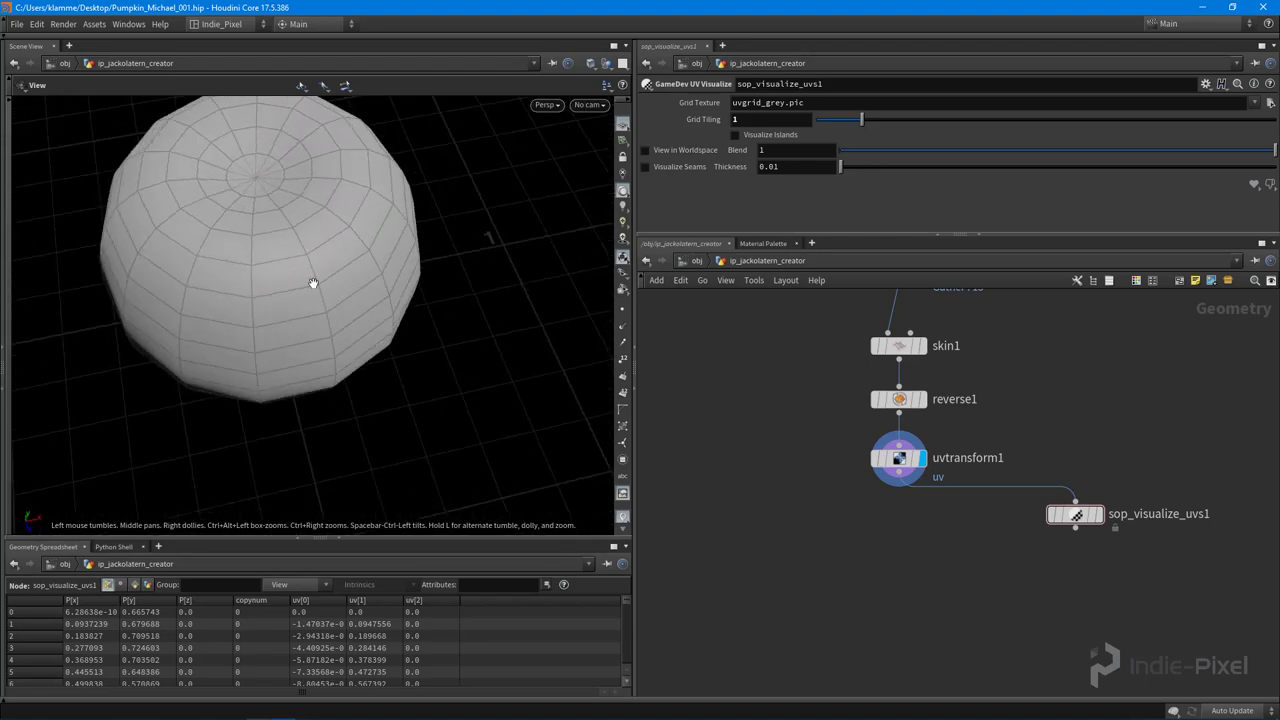
{"action": "scroll", "coordinate": [321, 292], "scroll_direction": "up", "scroll_amount": 4}
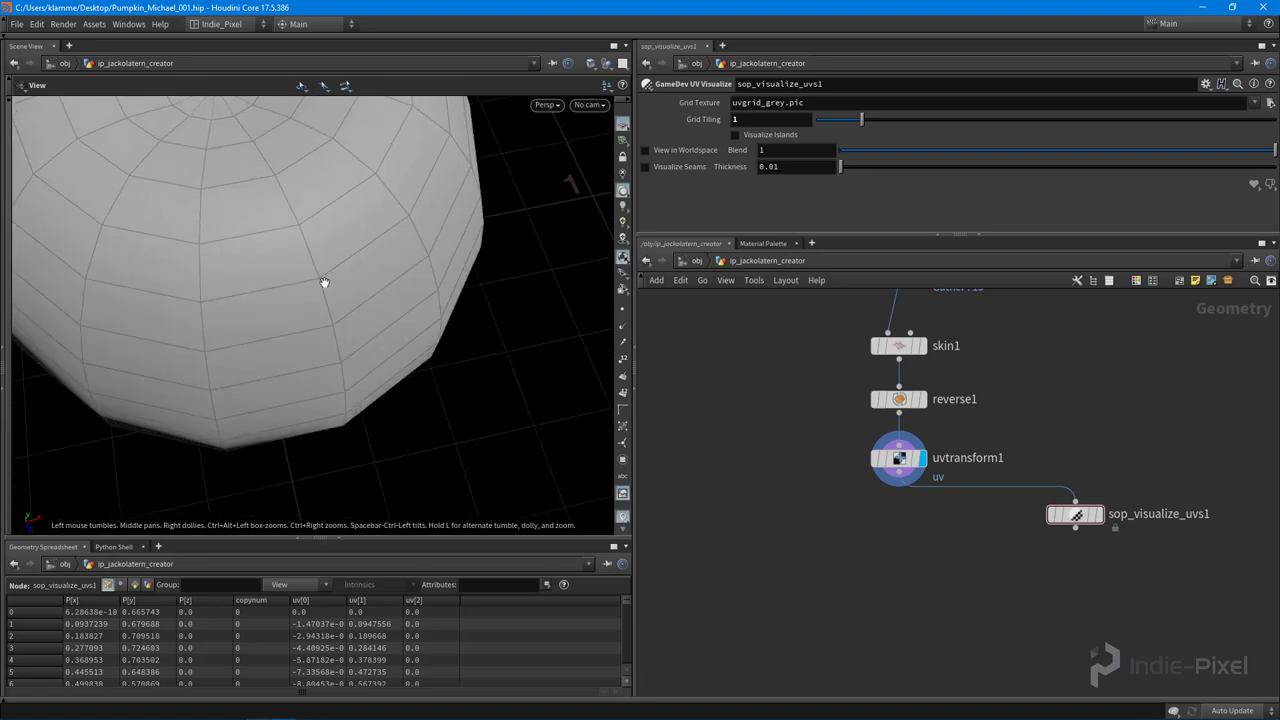
{"action": "left_click_drag", "start_coordinate": [412, 215], "coordinate": [357, 277]}
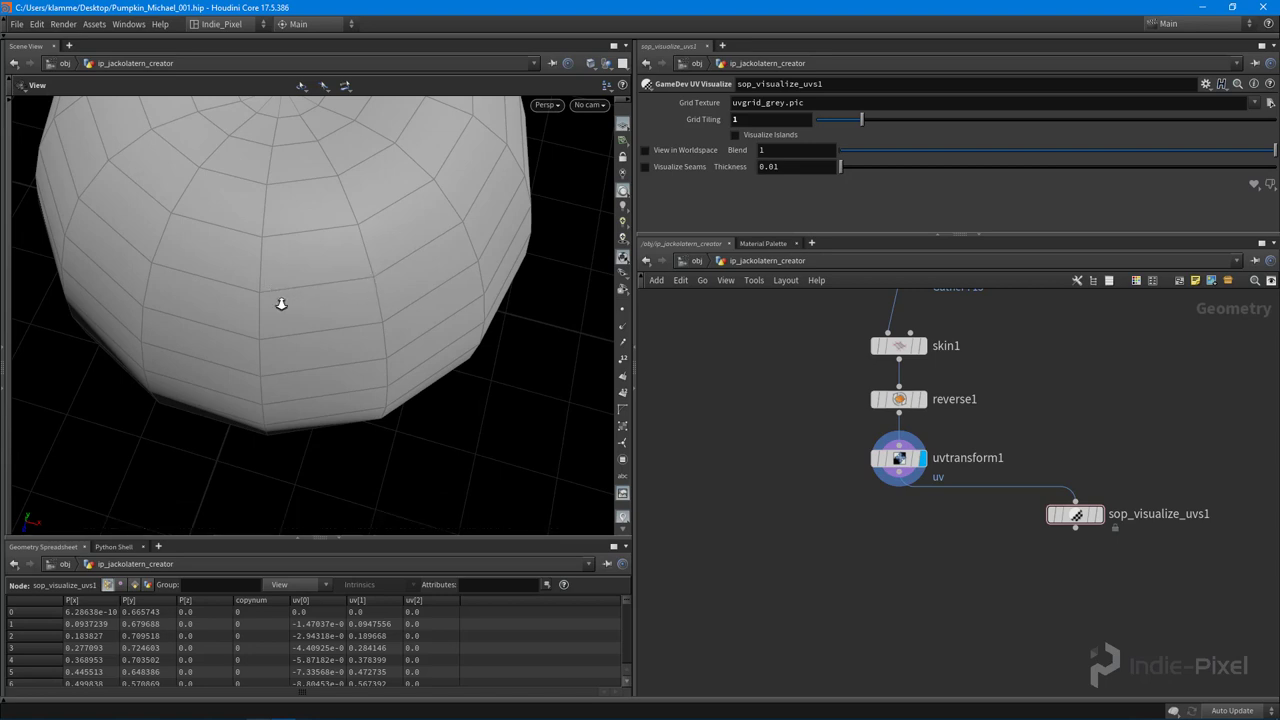
{"action": "right_click_drag", "start_coordinate": [280, 303], "coordinate": [234, 289]}
{"action": "left_click_drag", "start_coordinate": [234, 289], "coordinate": [352, 300]}
{"action": "right_click_drag", "start_coordinate": [352, 300], "coordinate": [303, 280]}
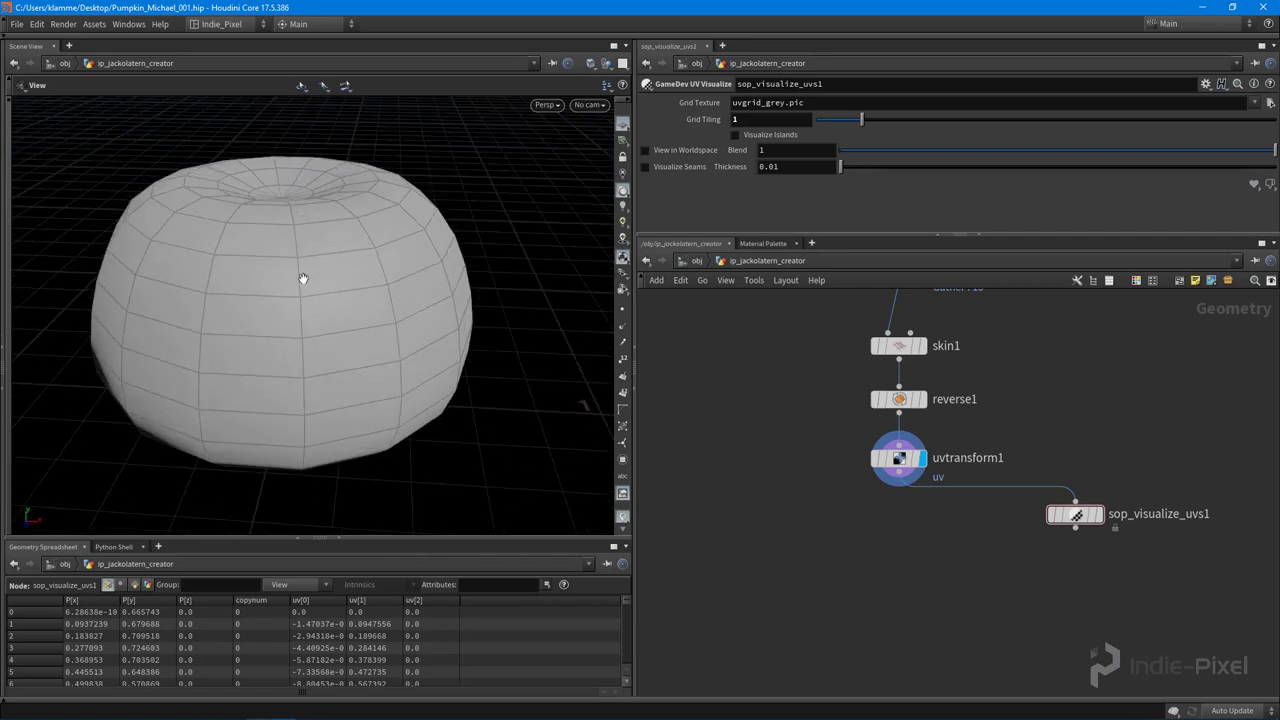
{"action": "left_click_drag", "start_coordinate": [303, 280], "coordinate": [260, 209]}
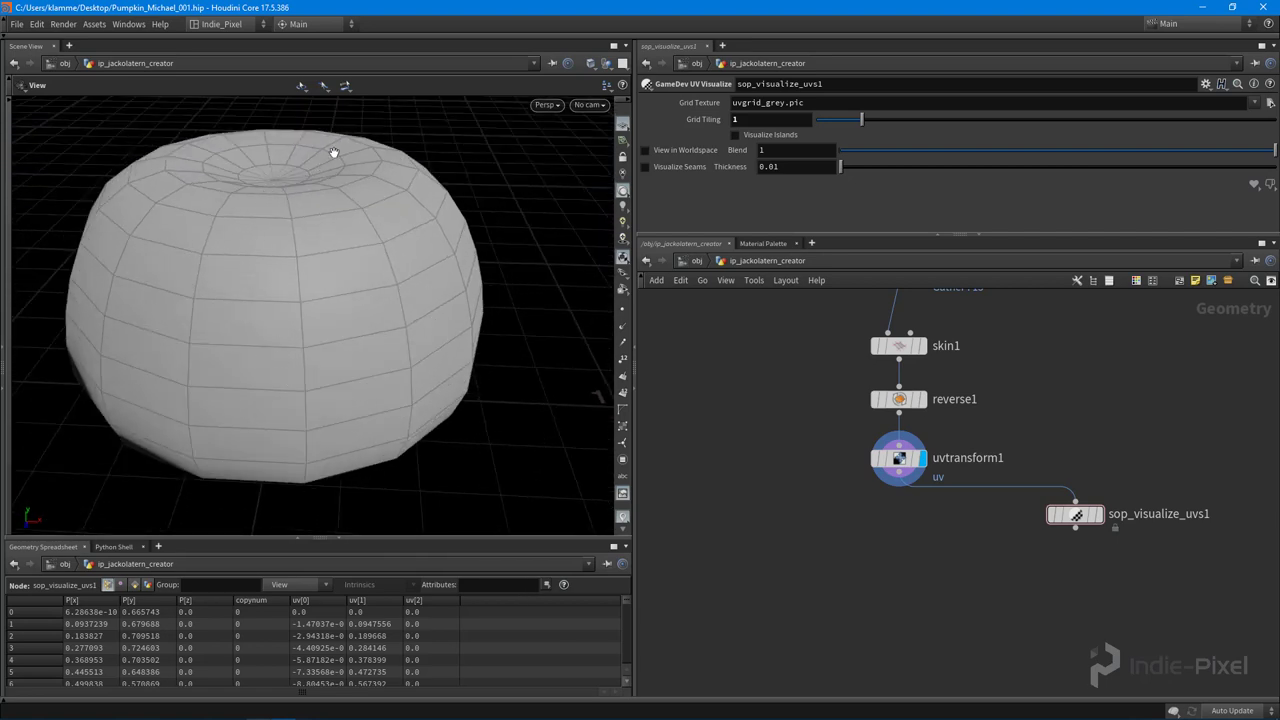
{"action": "left_click_drag", "start_coordinate": [397, 234], "coordinate": [334, 283]}
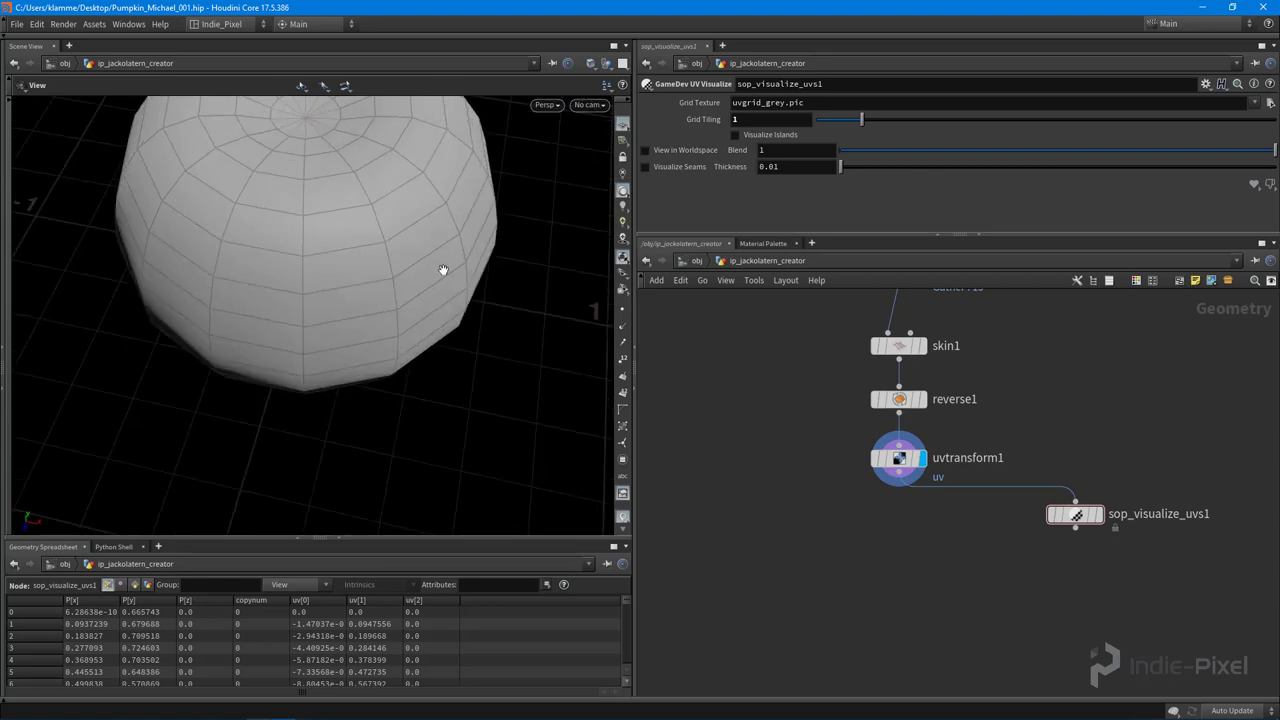
{"action": "left_click_drag", "start_coordinate": [280, 251], "coordinate": [359, 310]}
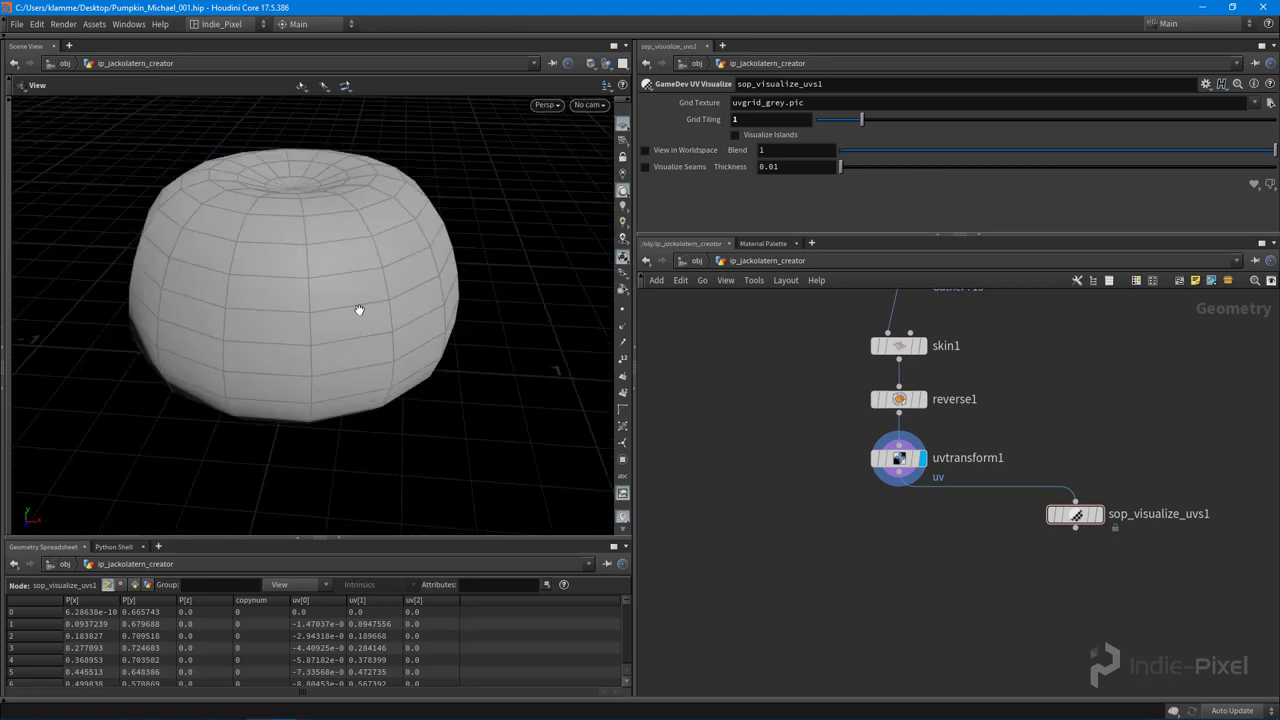
Add a Group by Range node below uvtransform1, wire uvtransform1 into it and display its output
{"action": "middle_click_drag", "start_coordinate": [799, 529], "coordinate": [859, 482]}
{"action": "key", "text": "Tab"}
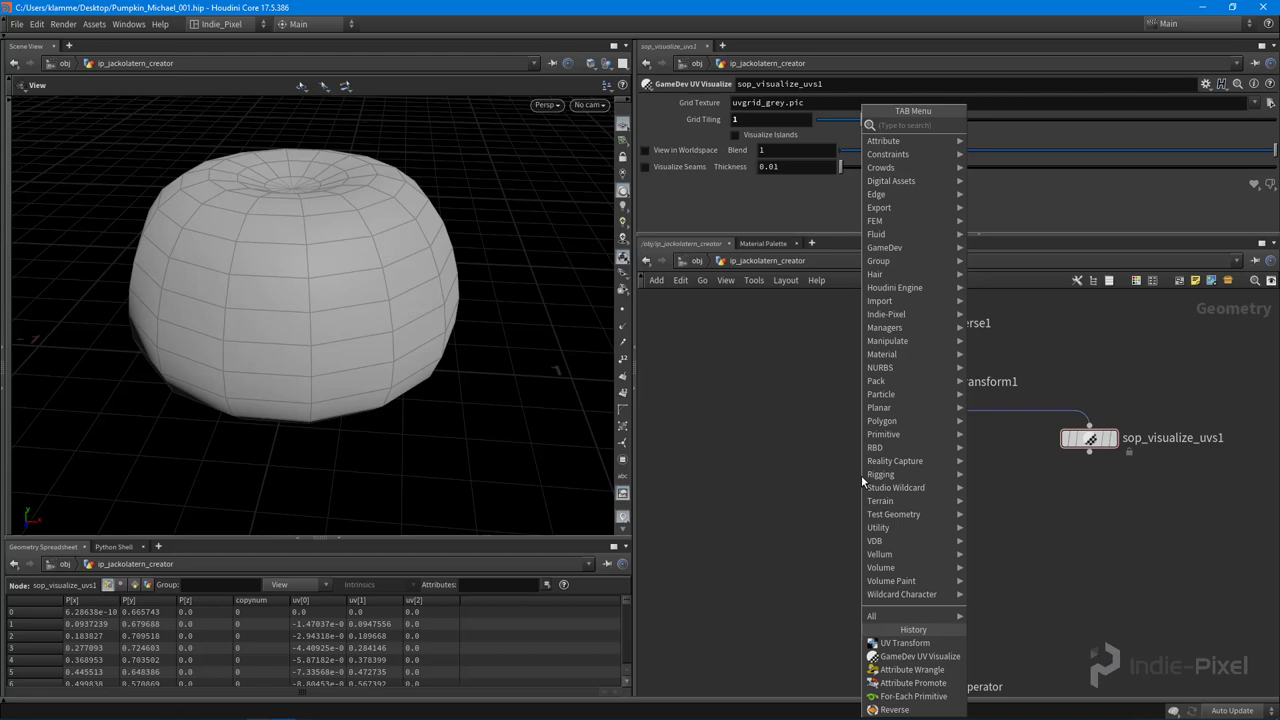
{"action": "type", "text": "grou"}
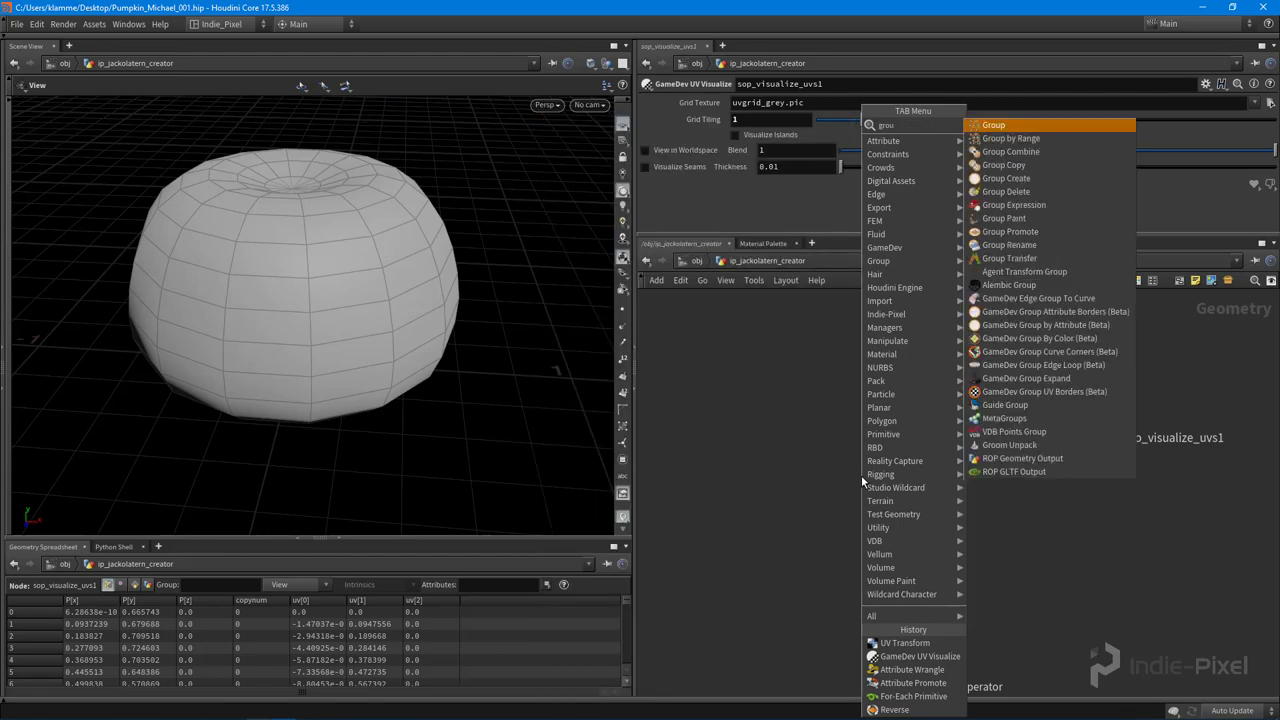
{"action": "left_click", "coordinate": [1026, 141]}
{"action": "left_click", "coordinate": [922, 497]}
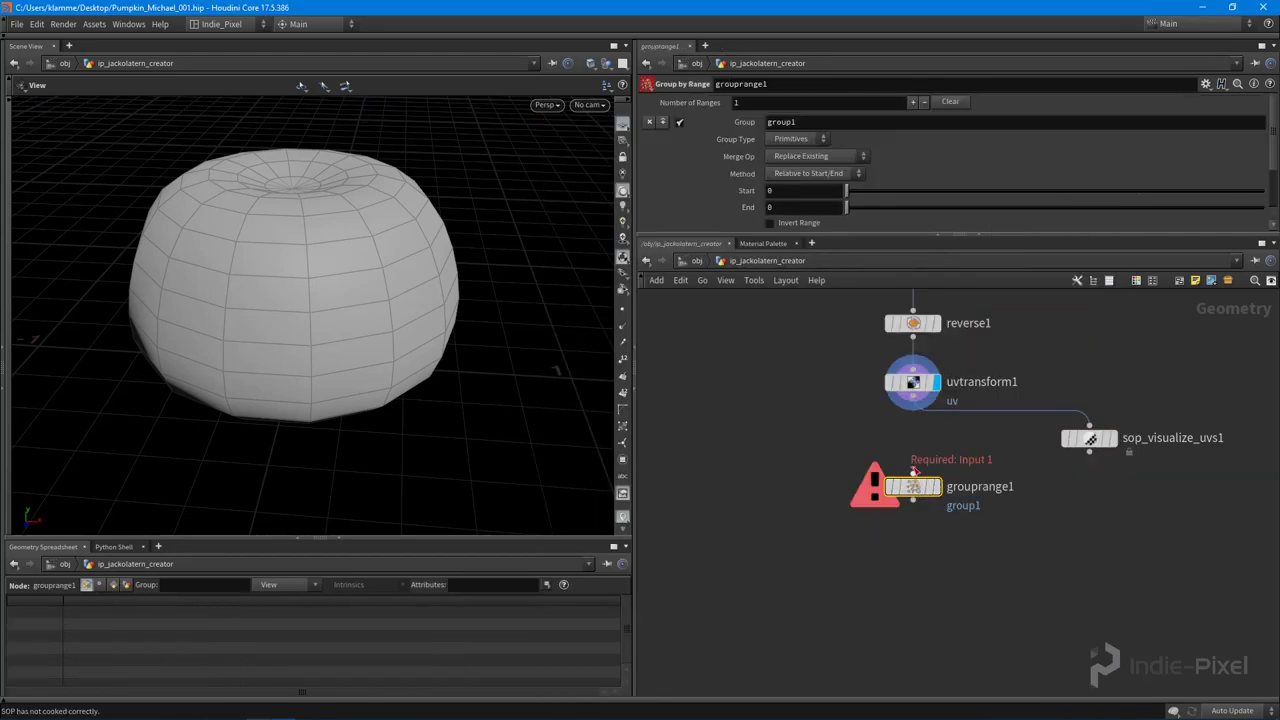
{"action": "scroll", "coordinate": [912, 480], "scroll_direction": "up", "scroll_amount": 3}
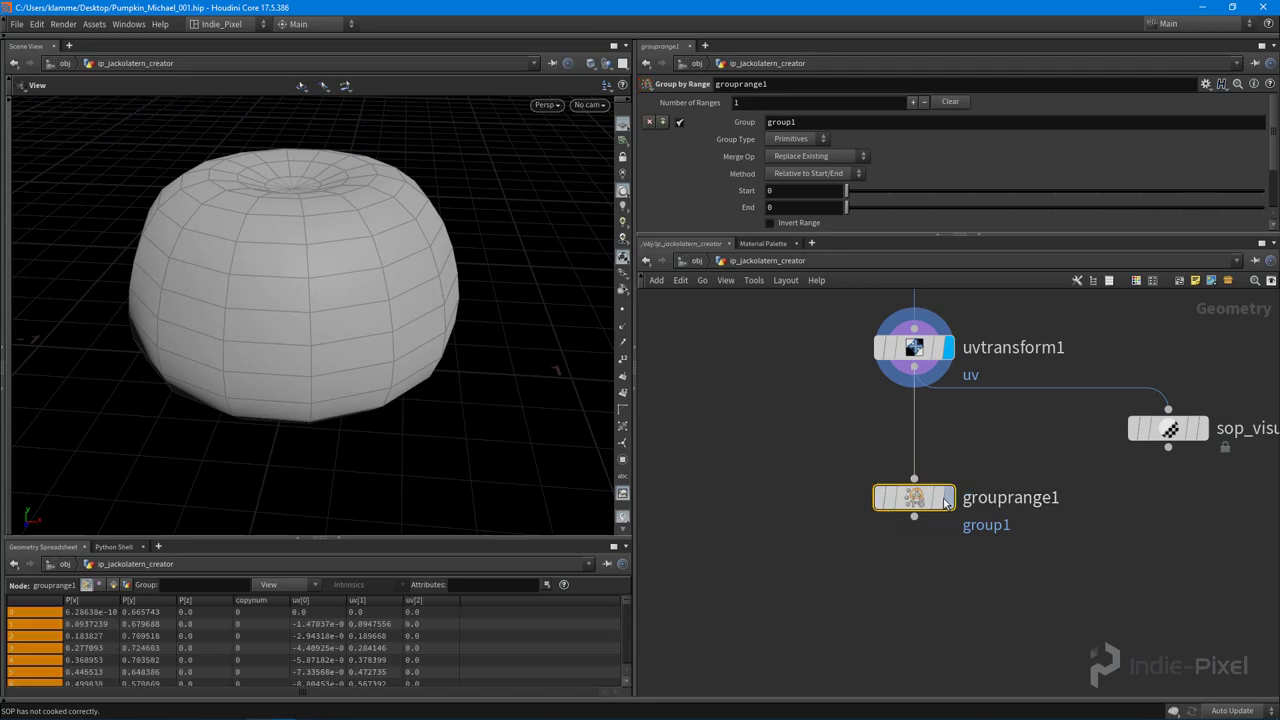
{"action": "left_click", "coordinate": [947, 497]}
Name the range node's primitive group "even"
{"action": "left_click_drag", "start_coordinate": [1009, 239], "coordinate": [1009, 352]}
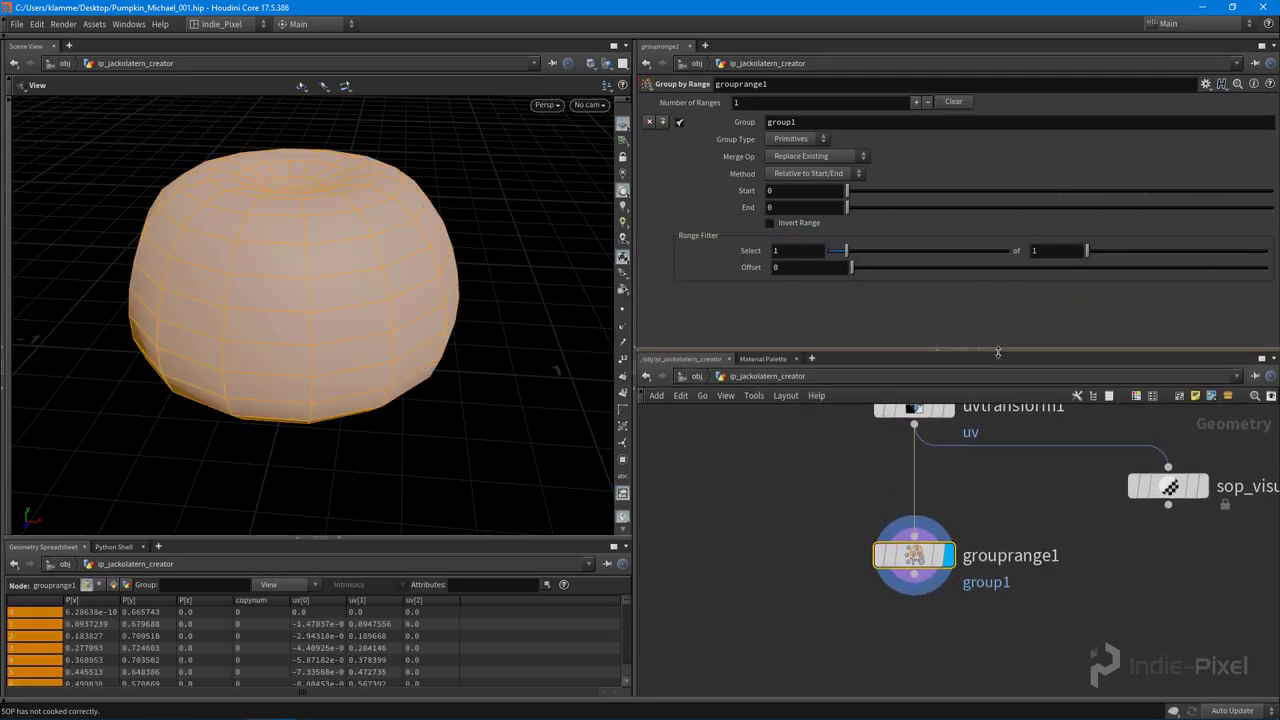
{"action": "left_click_drag", "start_coordinate": [500, 290], "coordinate": [404, 288]}
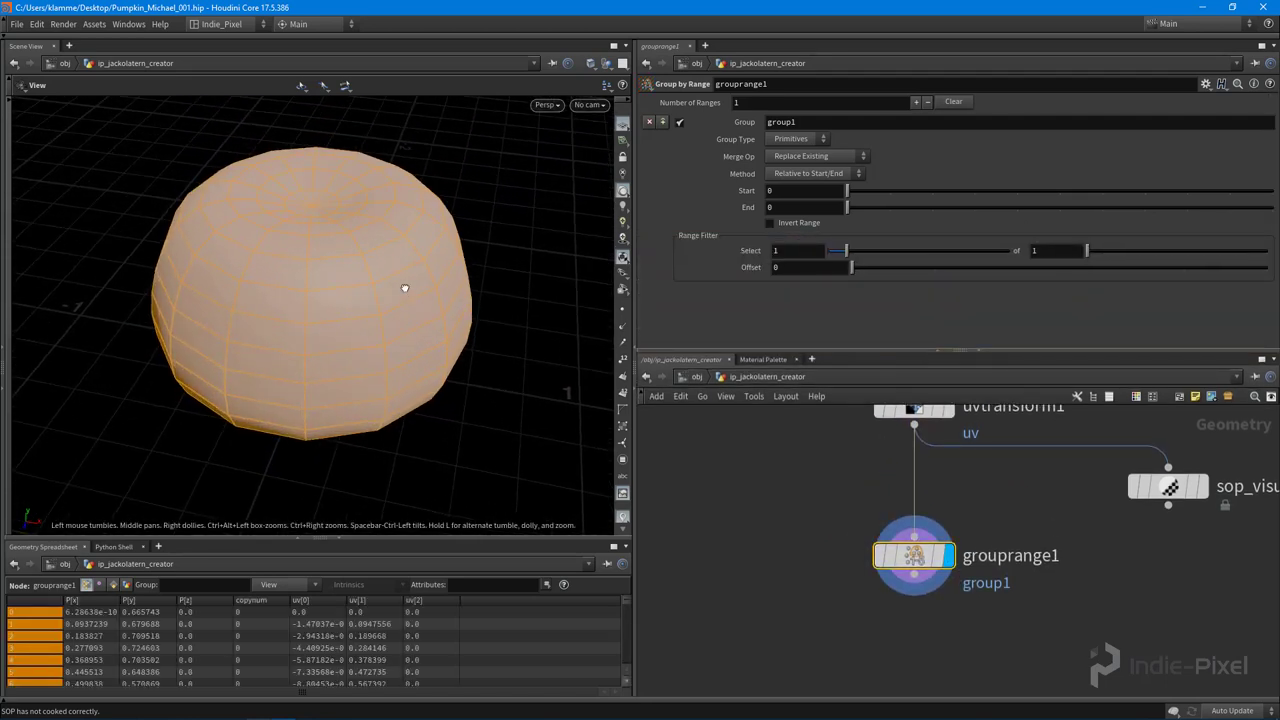
{"action": "left_click", "coordinate": [843, 129]}
{"action": "type", "text": "even"}
{"action": "key", "text": "Return"}
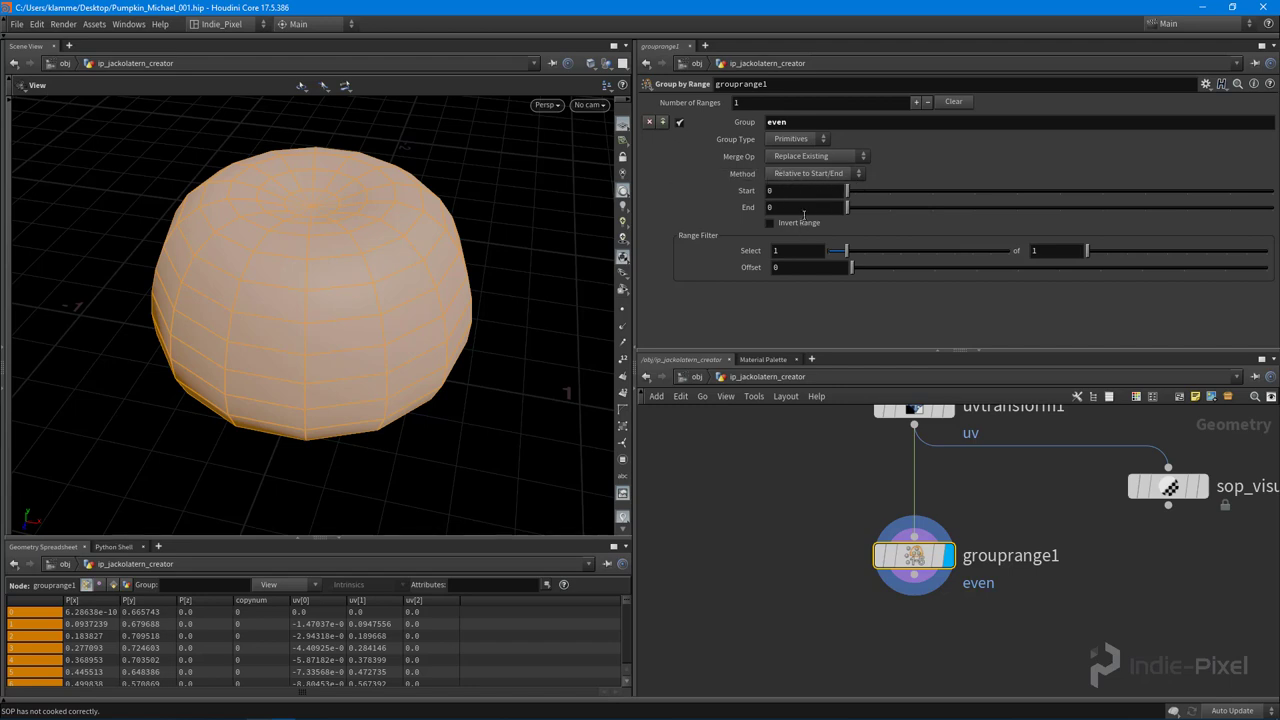
Try a range with Start and End at 1 and Invert Range enabled for the even group
{"action": "left_click", "coordinate": [876, 192]}
{"action": "left_click", "coordinate": [880, 208]}
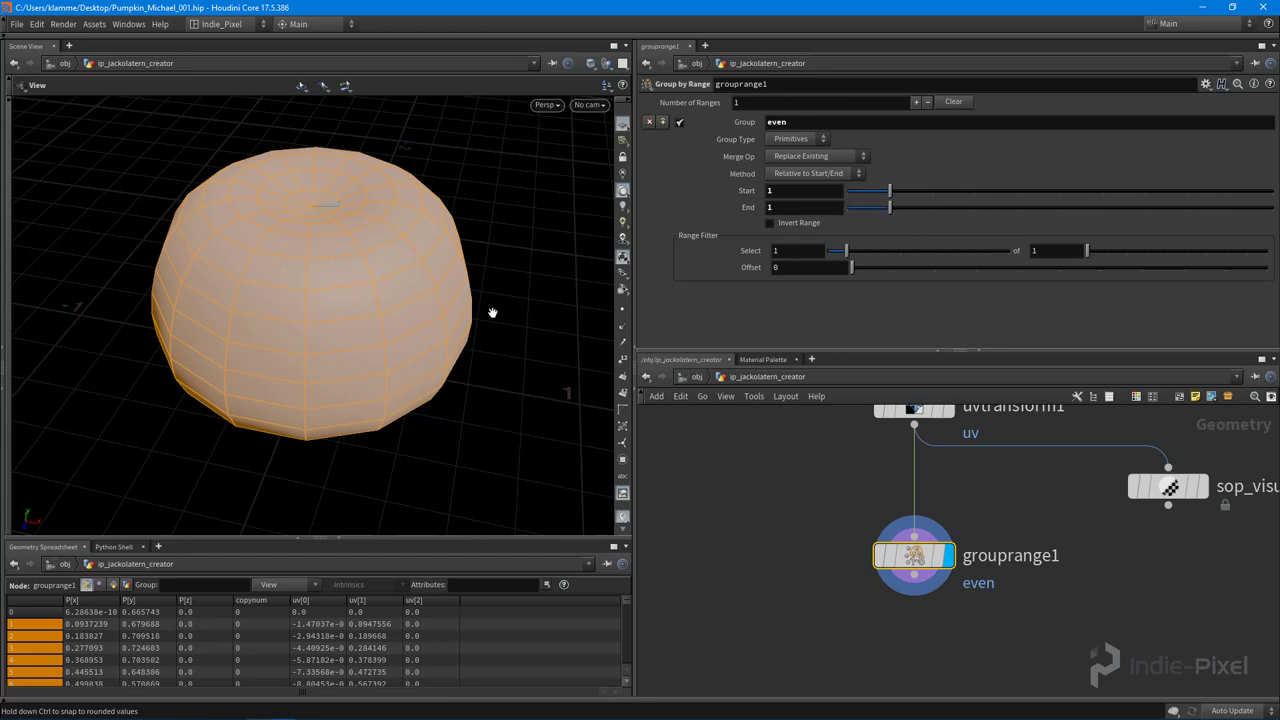
{"action": "left_click_drag", "start_coordinate": [356, 200], "coordinate": [340, 270]}
{"action": "right_click_drag", "start_coordinate": [340, 270], "coordinate": [449, 191]}
{"action": "left_click_drag", "start_coordinate": [449, 191], "coordinate": [344, 182]}
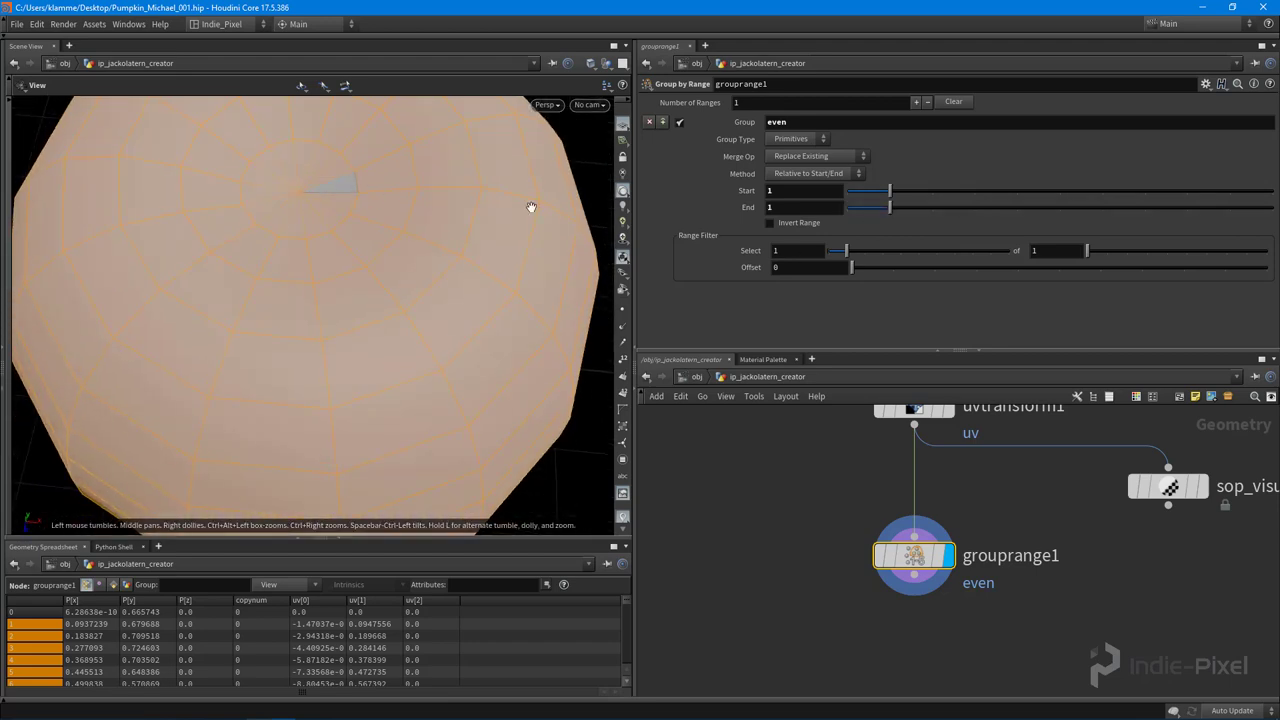
{"action": "left_click", "coordinate": [796, 226]}
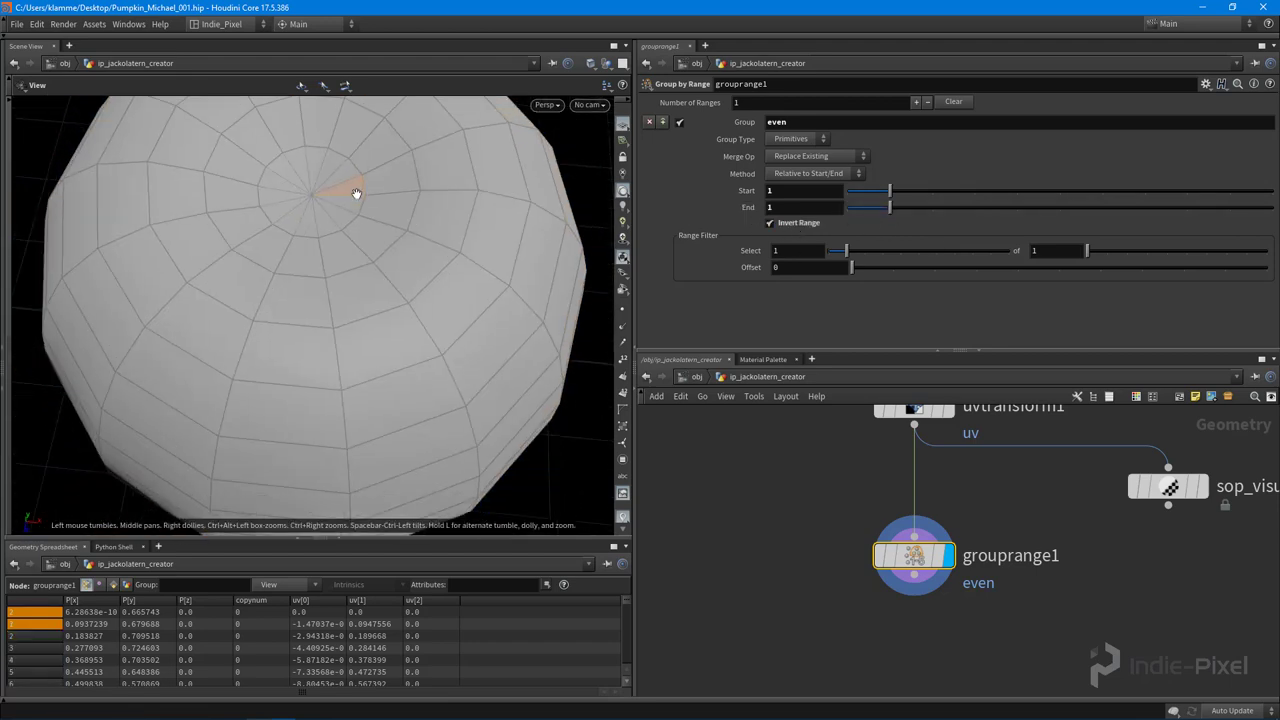
Show primitive numbers temporarily and examine the numbering of the faces around the pumpkin's central dimple
{"action": "left_click", "coordinate": [622, 392]}
{"action": "left_click_drag", "start_coordinate": [260, 386], "coordinate": [363, 311]}
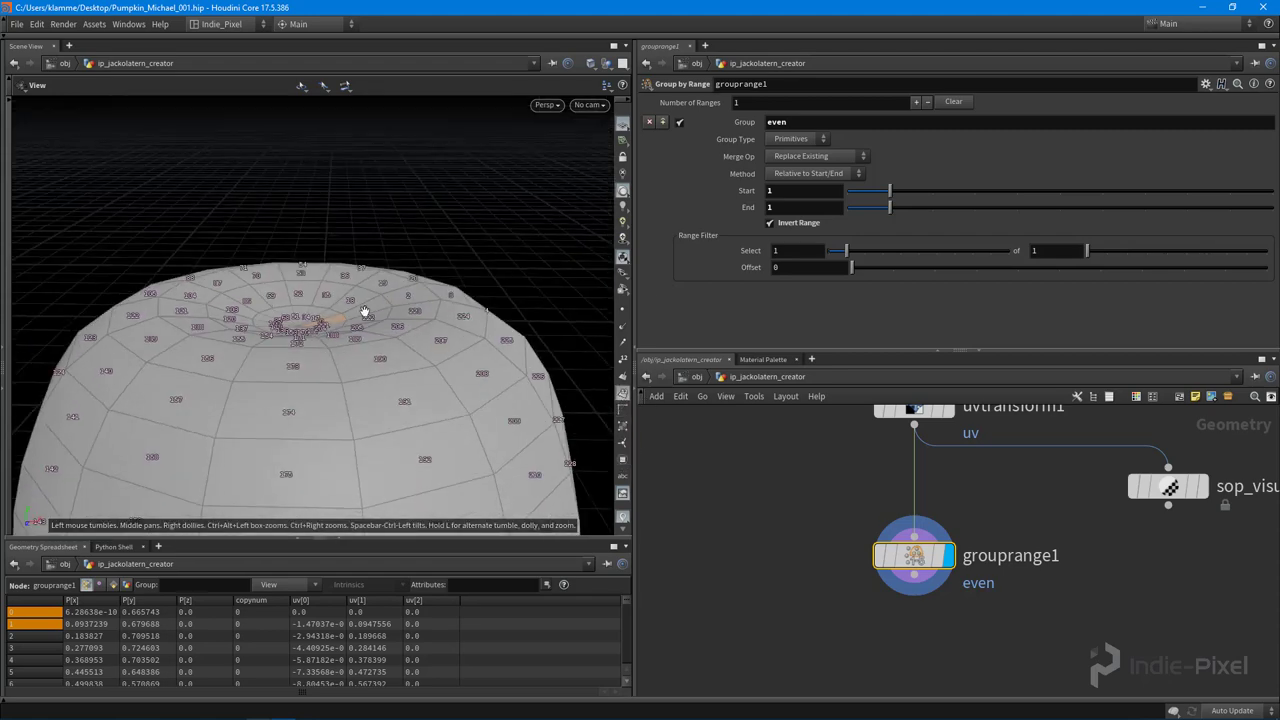
{"action": "right_click_drag", "start_coordinate": [363, 311], "coordinate": [223, 374]}
{"action": "left_click_drag", "start_coordinate": [223, 374], "coordinate": [243, 262]}
{"action": "middle_click_drag", "start_coordinate": [250, 420], "coordinate": [262, 265]}
{"action": "right_click_drag", "start_coordinate": [300, 330], "coordinate": [389, 343]}
{"action": "left_click_drag", "start_coordinate": [389, 343], "coordinate": [409, 286]}
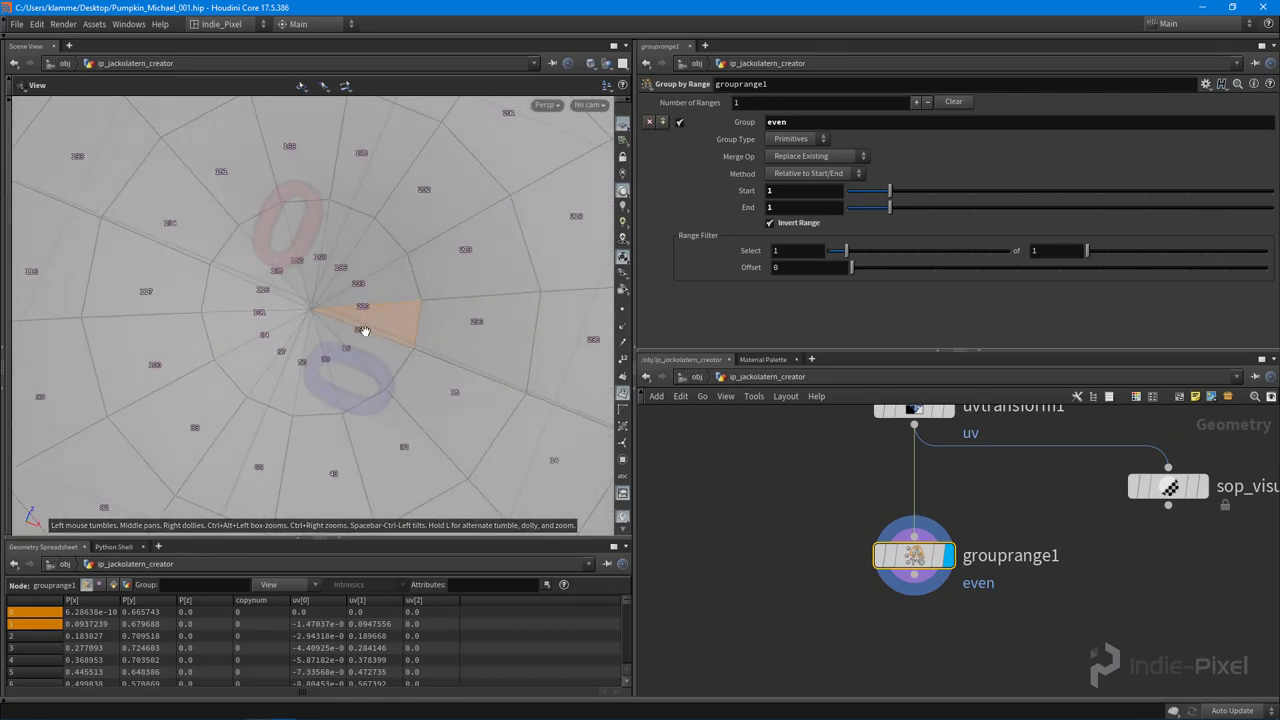
{"action": "scroll", "coordinate": [366, 329], "scroll_direction": "down", "scroll_amount": 10}
{"action": "left_click_drag", "start_coordinate": [380, 317], "coordinate": [366, 346]}
{"action": "left_click", "coordinate": [623, 398]}
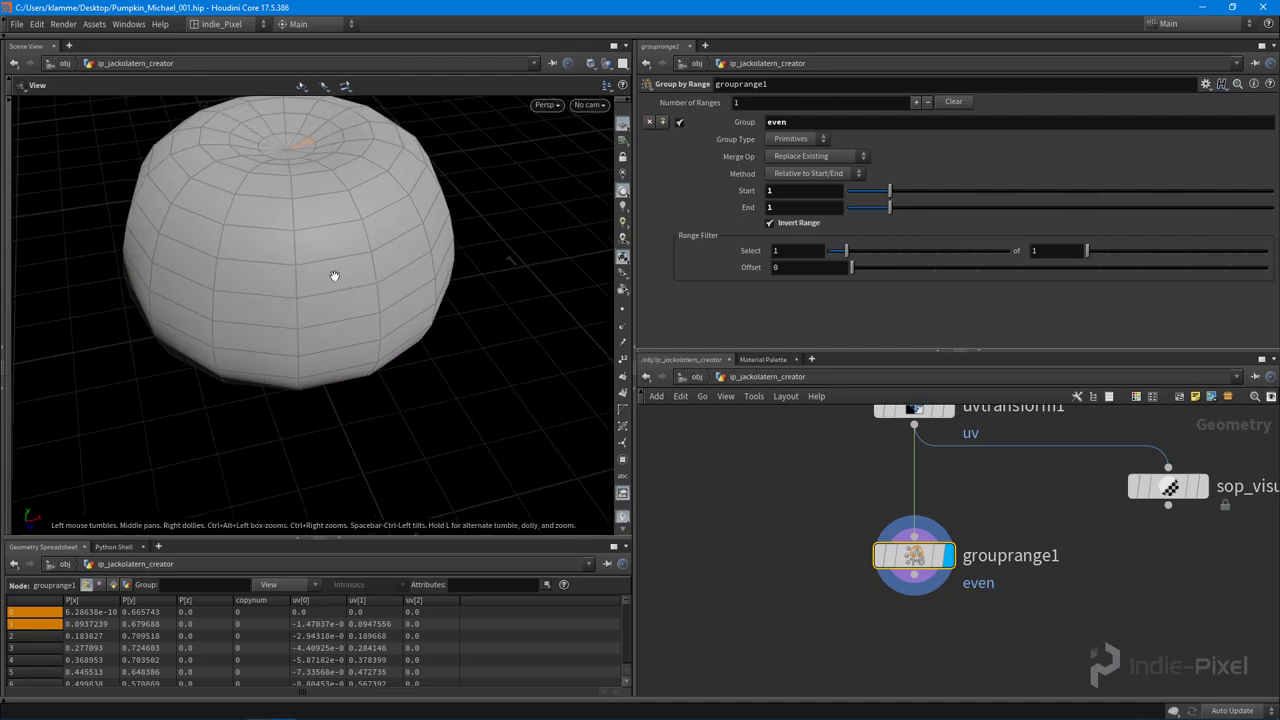
Set the even group's range filter to select 1 of 2, with Start and End at 0 and Invert Range off
{"action": "mouse_move", "coordinate": [331, 274]}
{"action": "left_mouse_down"}
{"action": "mouse_move", "coordinate": [303, 326]}
{"action": "mouse_move", "coordinate": [315, 262]}
{"action": "left_mouse_up"}
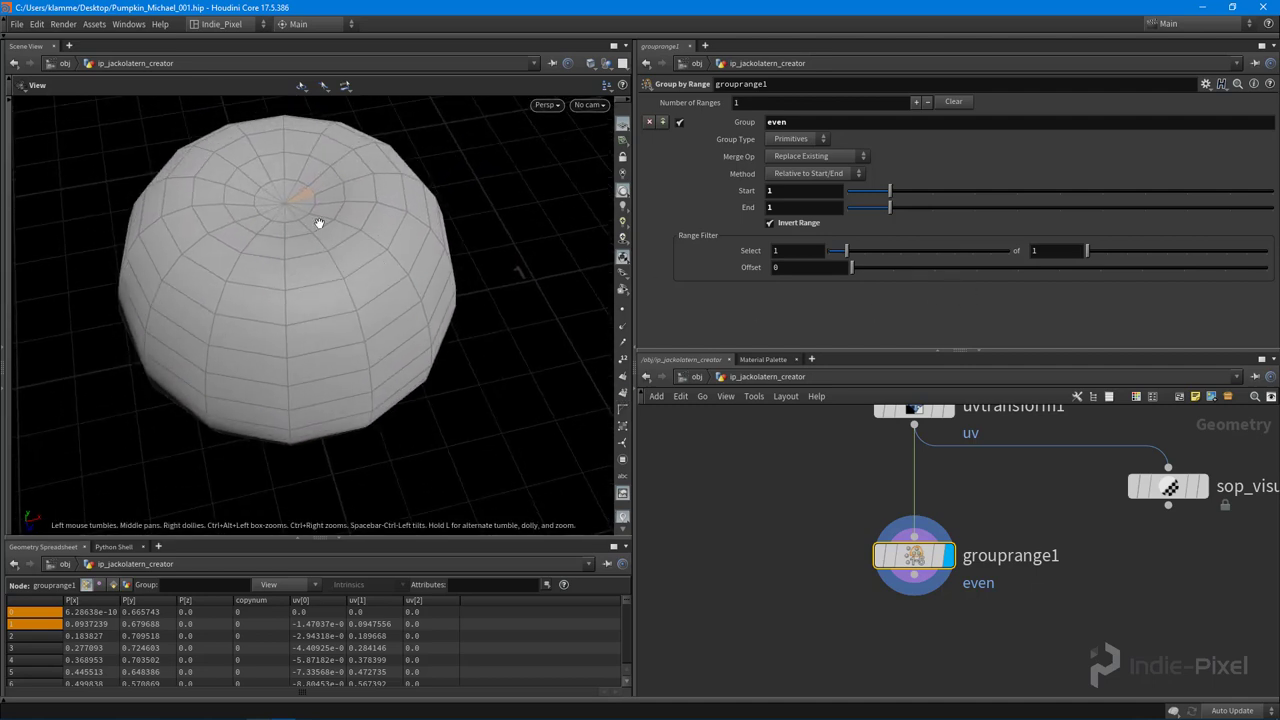
{"action": "left_click_drag", "start_coordinate": [1088, 249], "coordinate": [1129, 259]}
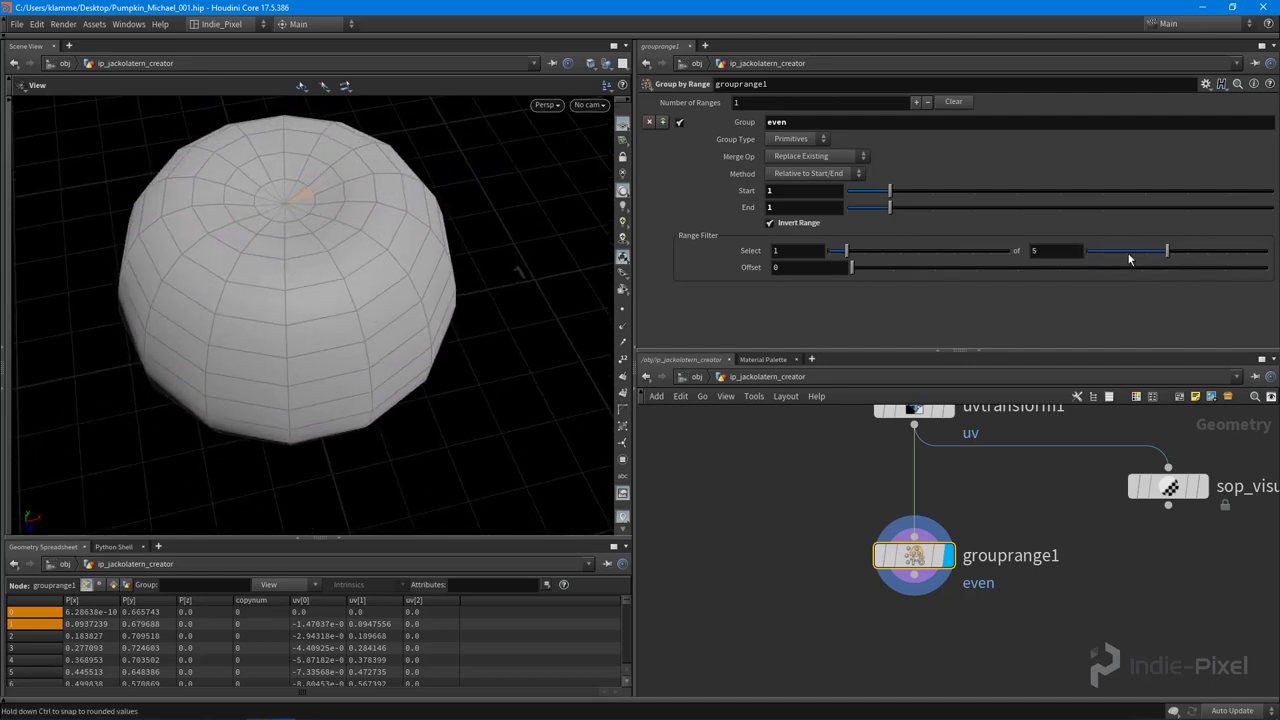
{"action": "left_click", "coordinate": [851, 191]}
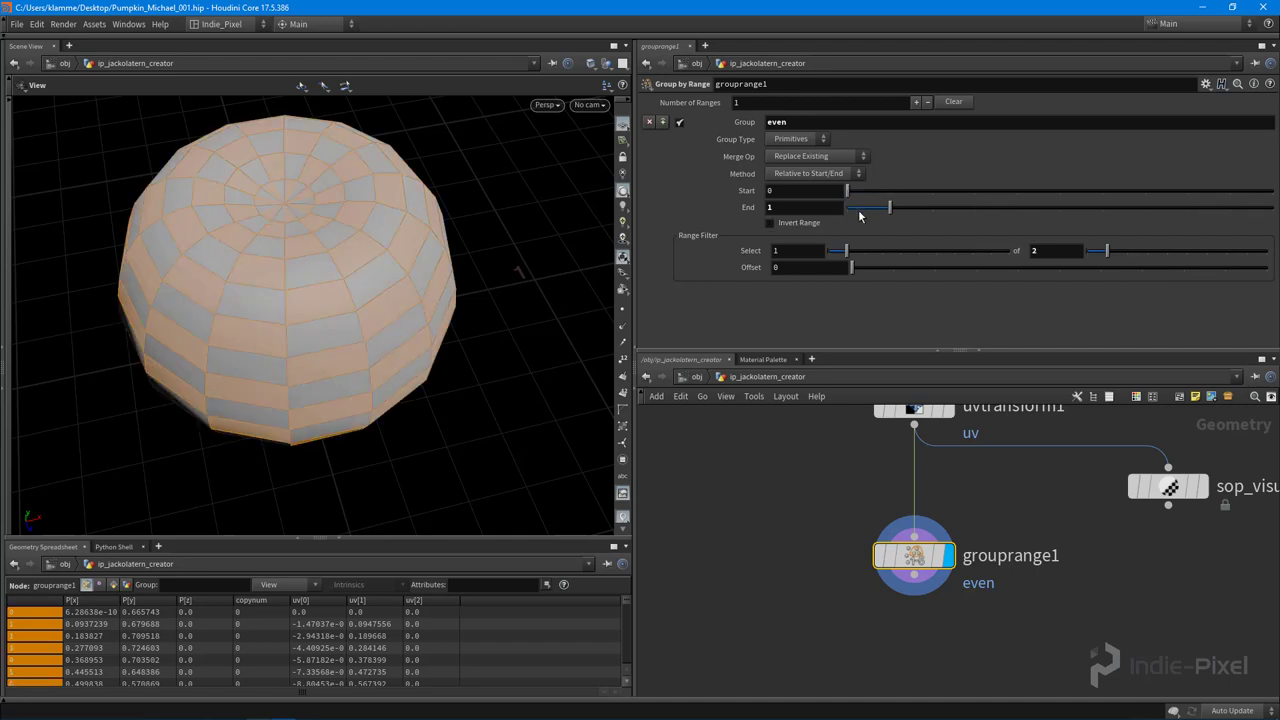
{"action": "left_click_drag", "start_coordinate": [859, 208], "coordinate": [840, 208]}
{"action": "mouse_move", "coordinate": [1104, 250]}
{"action": "left_mouse_down"}
{"action": "mouse_move", "coordinate": [1085, 252]}
{"action": "mouse_move", "coordinate": [1106, 252]}
{"action": "left_mouse_up"}
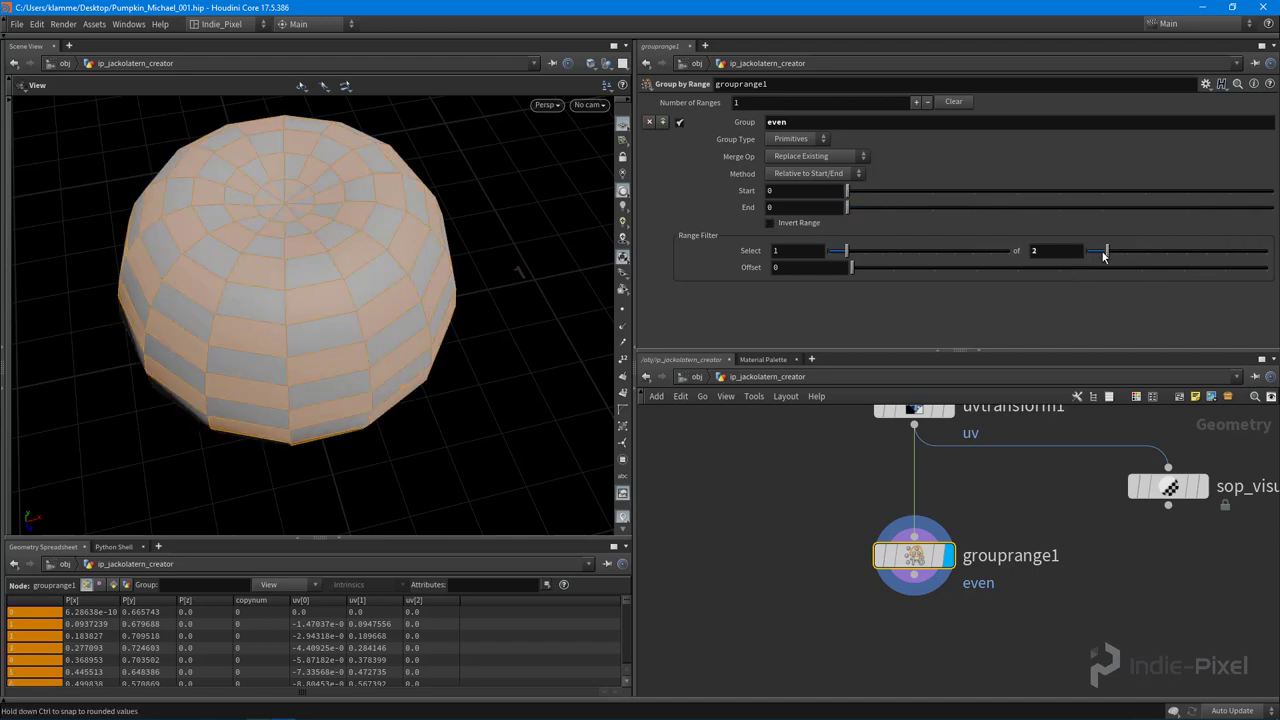
Set the even group's range filter to select 1 of 4 and check the face pattern around the pumpkin
{"action": "left_click_drag", "start_coordinate": [543, 294], "coordinate": [366, 342]}
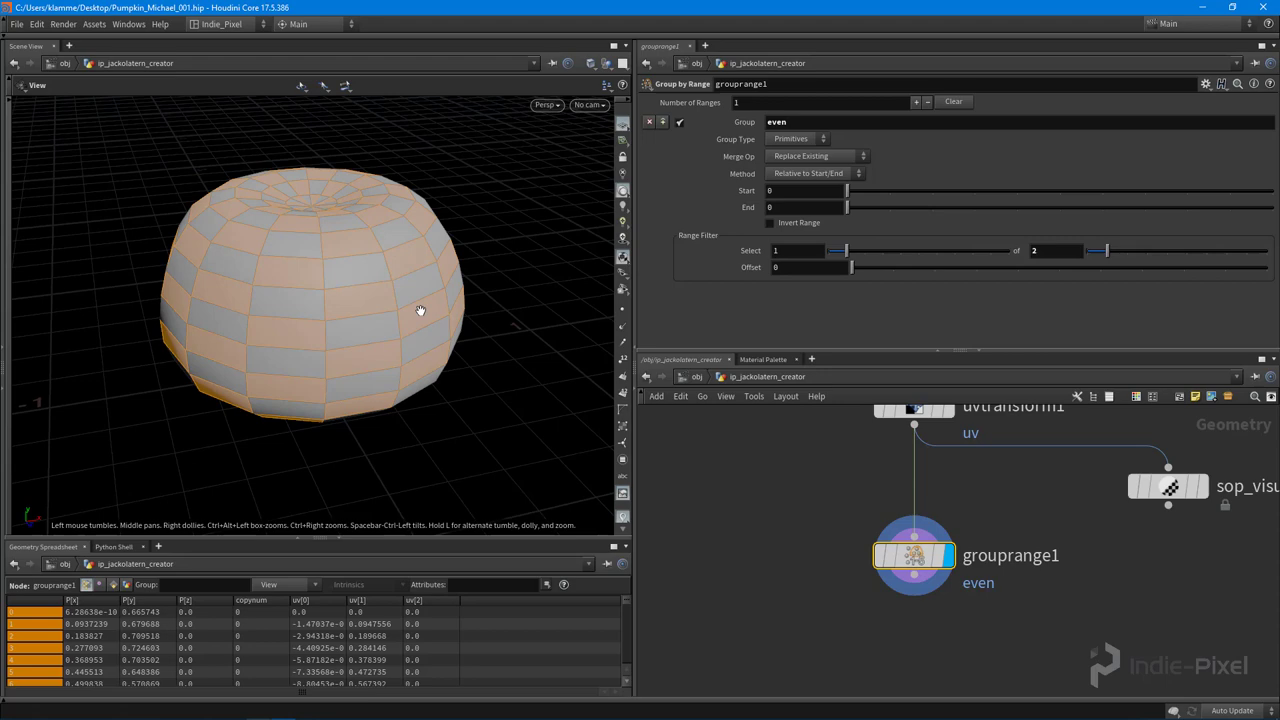
{"action": "left_click_drag", "start_coordinate": [420, 310], "coordinate": [350, 380]}
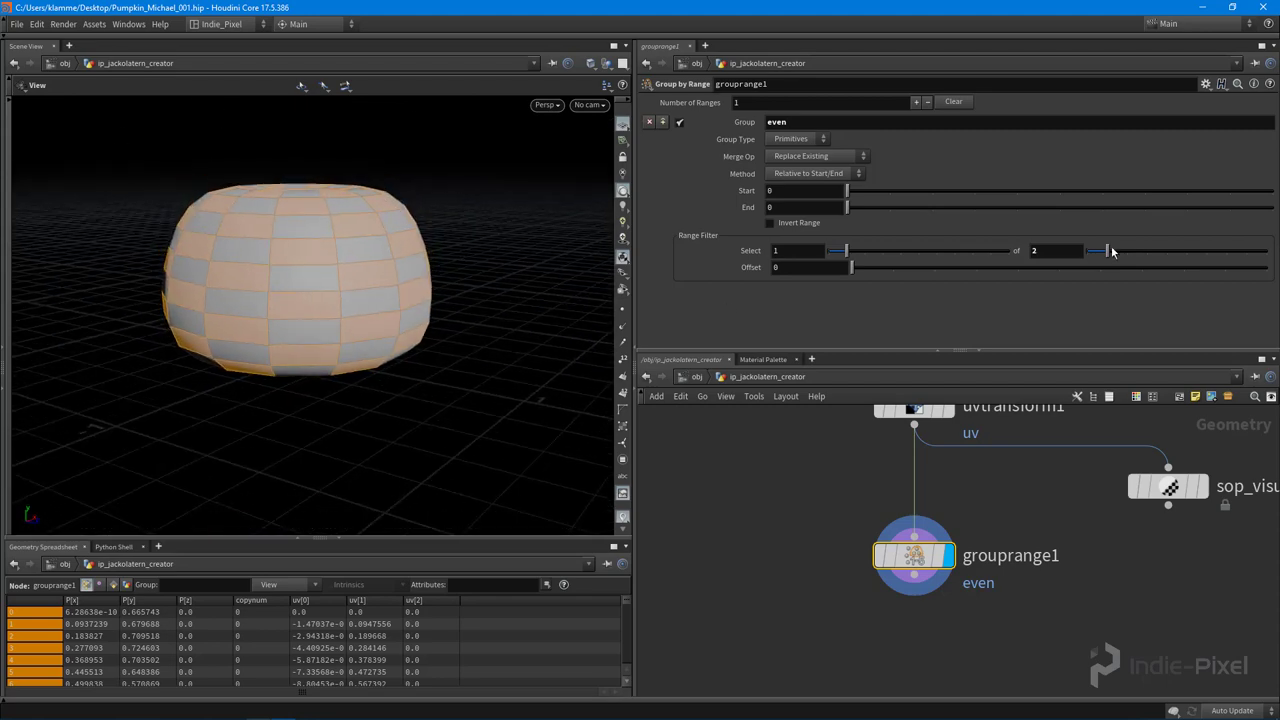
{"action": "left_click_drag", "start_coordinate": [1115, 262], "coordinate": [1128, 262]}
{"action": "left_click_drag", "start_coordinate": [340, 290], "coordinate": [327, 255]}
{"action": "left_click_drag", "start_coordinate": [1131, 256], "coordinate": [1147, 256]}
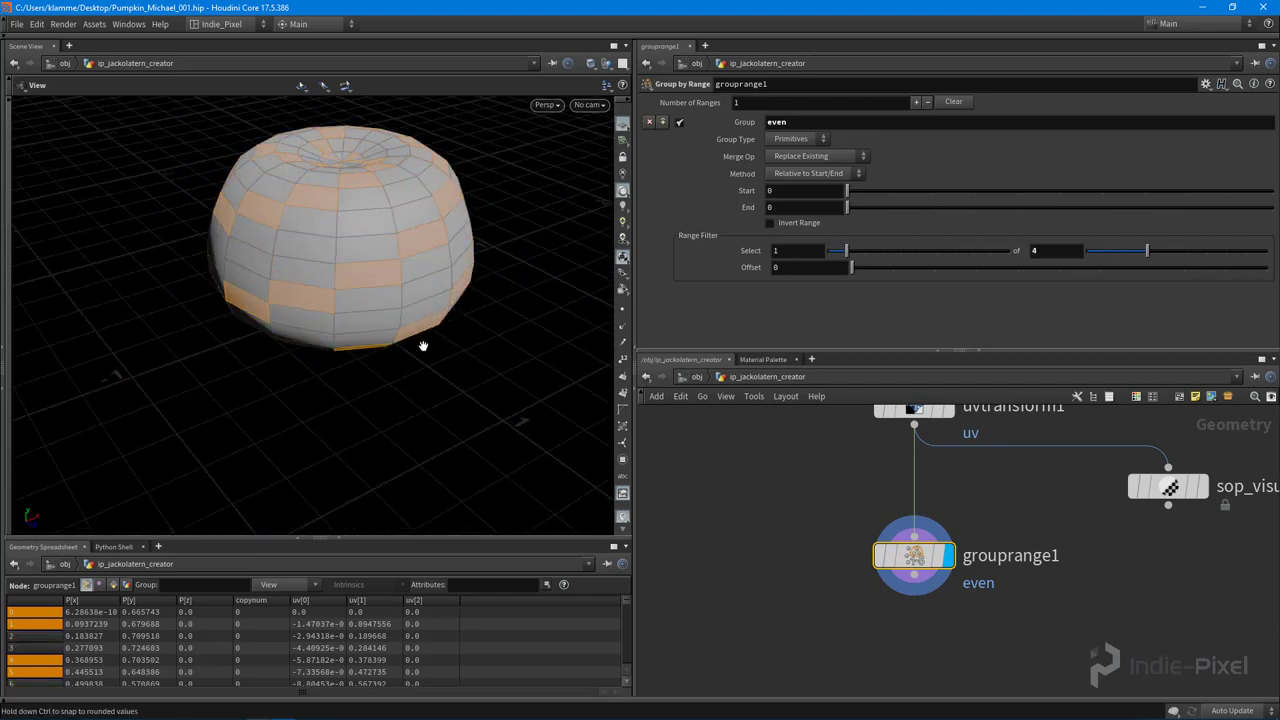
{"action": "left_click_drag", "start_coordinate": [423, 346], "coordinate": [509, 208]}
{"action": "left_click_drag", "start_coordinate": [188, 339], "coordinate": [290, 292]}
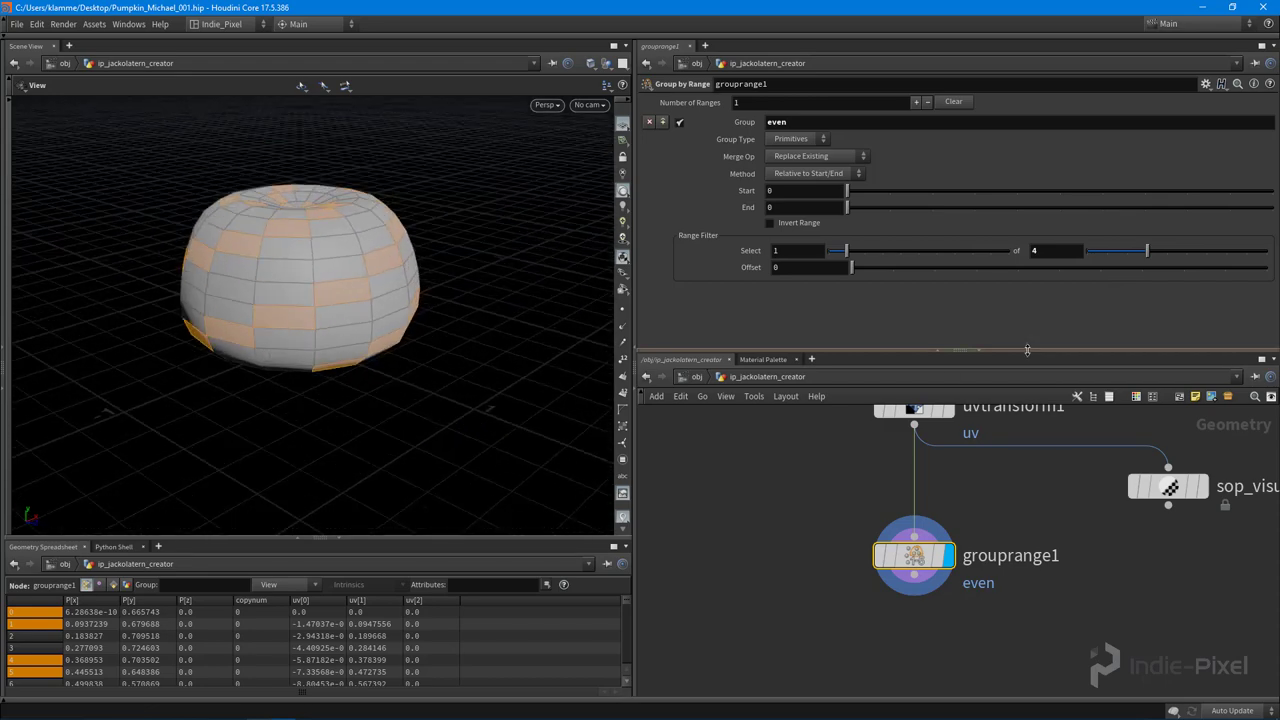
Trace the network upstream of grouprange1 and display the single profile curve at the uvtexture1 node
{"action": "left_click_drag", "start_coordinate": [1046, 353], "coordinate": [1046, 273]}
{"action": "scroll", "coordinate": [996, 373], "scroll_direction": "down", "scroll_amount": 3}
{"action": "scroll", "coordinate": [956, 505], "scroll_direction": "up", "scroll_amount": 5}
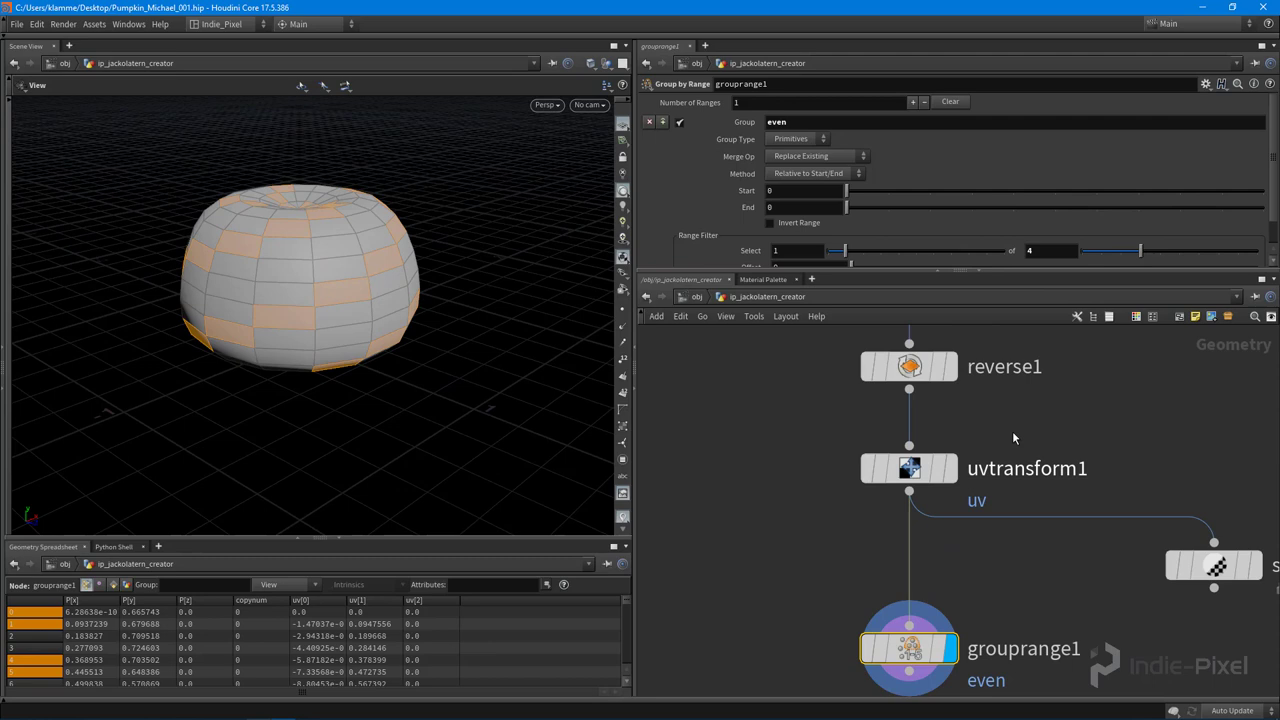
{"action": "middle_click_drag", "start_coordinate": [1014, 437], "coordinate": [1000, 586]}
{"action": "scroll", "coordinate": [1020, 509], "scroll_direction": "down", "scroll_amount": 4}
{"action": "middle_click_drag", "start_coordinate": [1021, 509], "coordinate": [1033, 572]}
{"action": "scroll", "coordinate": [1010, 485], "scroll_direction": "up", "scroll_amount": 2}
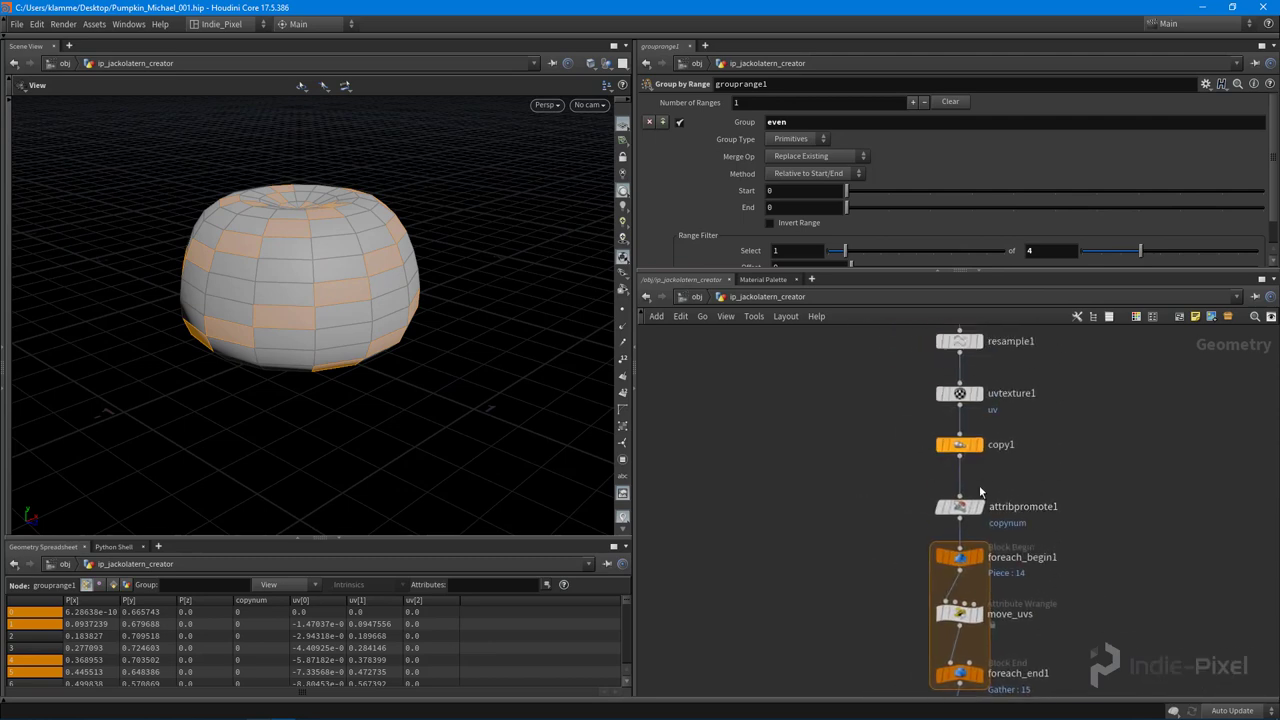
{"action": "left_click", "coordinate": [984, 500]}
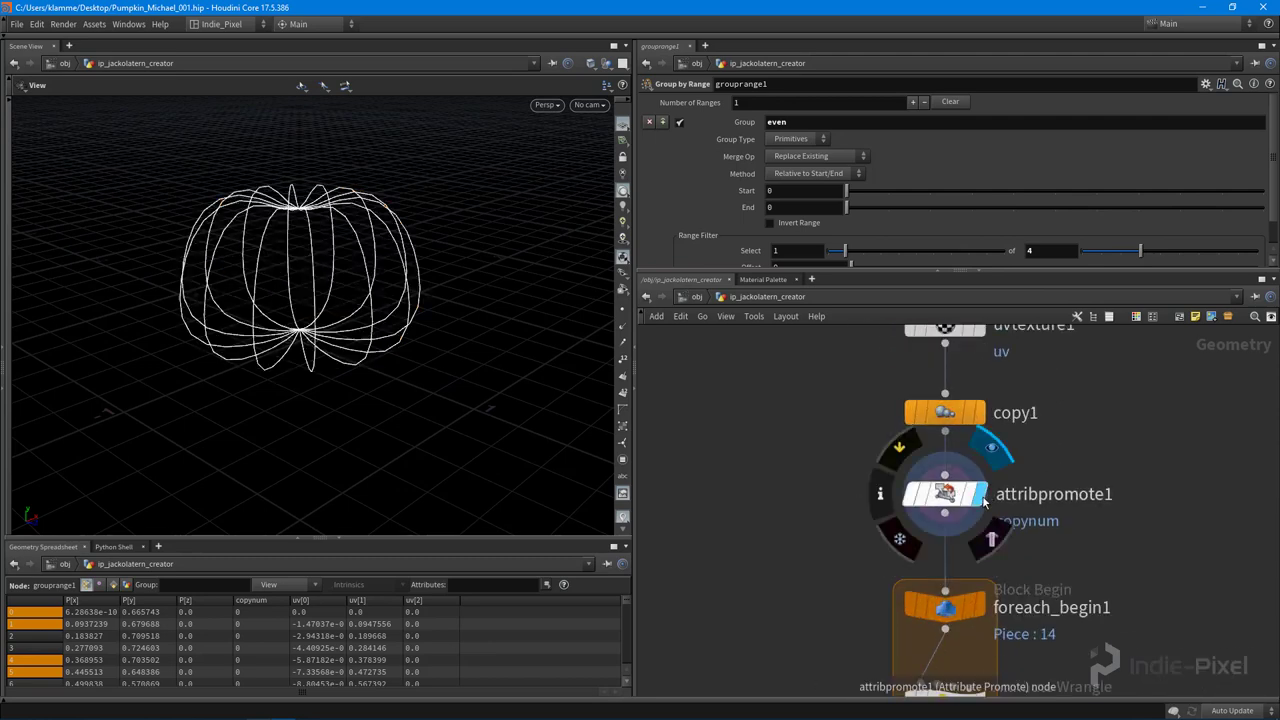
{"action": "scroll", "coordinate": [982, 490], "scroll_direction": "up", "scroll_amount": 3}
{"action": "left_click", "coordinate": [982, 478]}
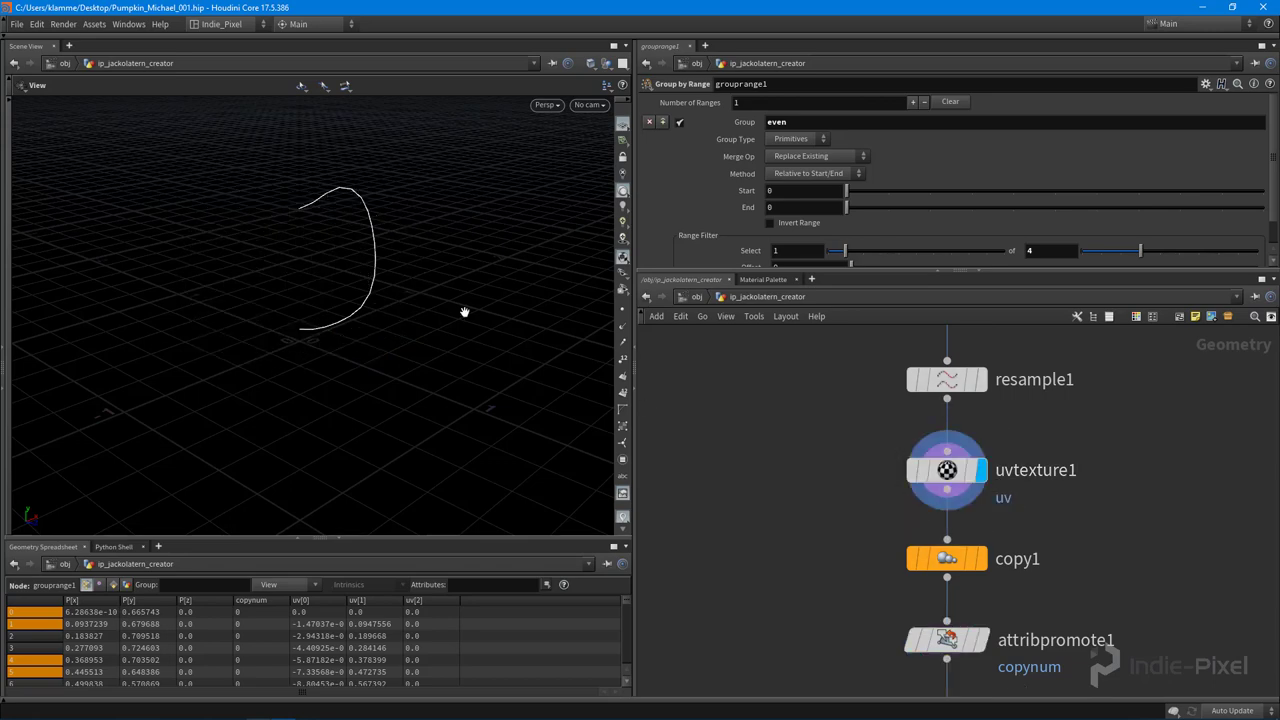
Show point numbers on the pumpkin's profile curve and examine their order from one end to the other
{"action": "left_click_drag", "start_coordinate": [463, 309], "coordinate": [421, 234]}
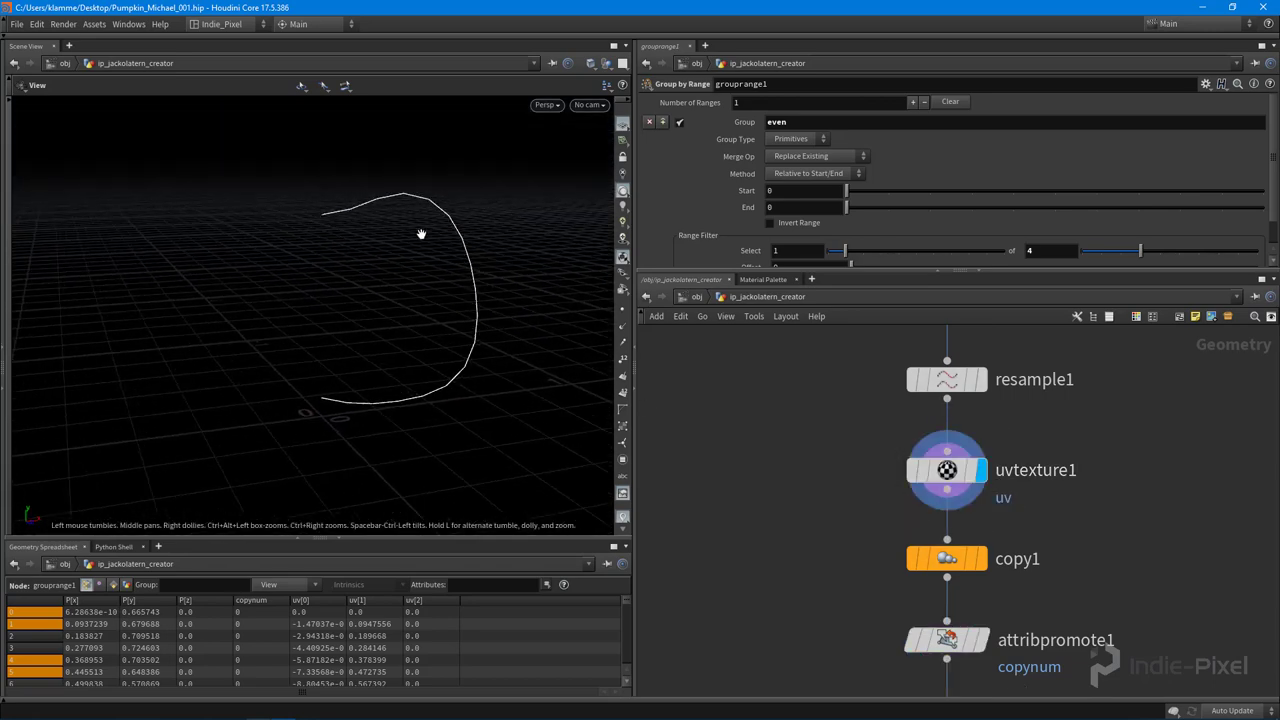
{"action": "left_click", "coordinate": [622, 359]}
{"action": "left_click_drag", "start_coordinate": [480, 286], "coordinate": [282, 421]}
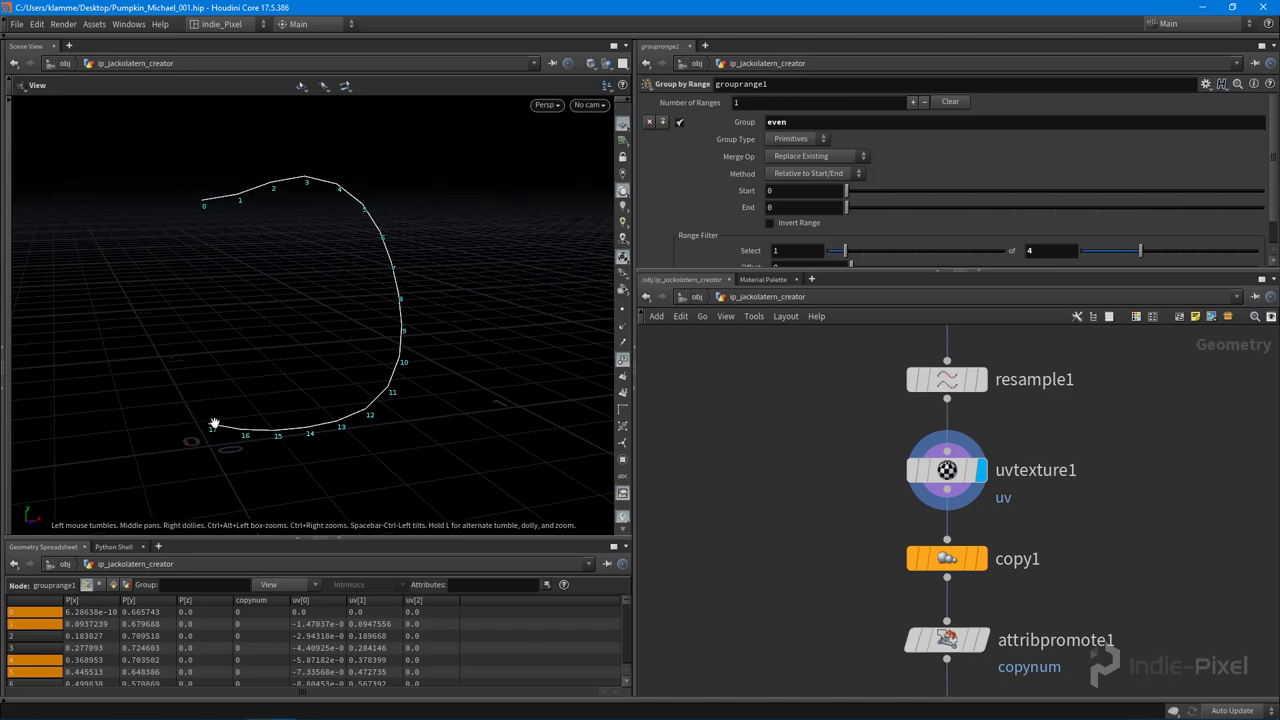
Enter an npoints() expression as the Select value of grouprange1's range filter
{"action": "middle_click_drag", "start_coordinate": [780, 549], "coordinate": [763, 455]}
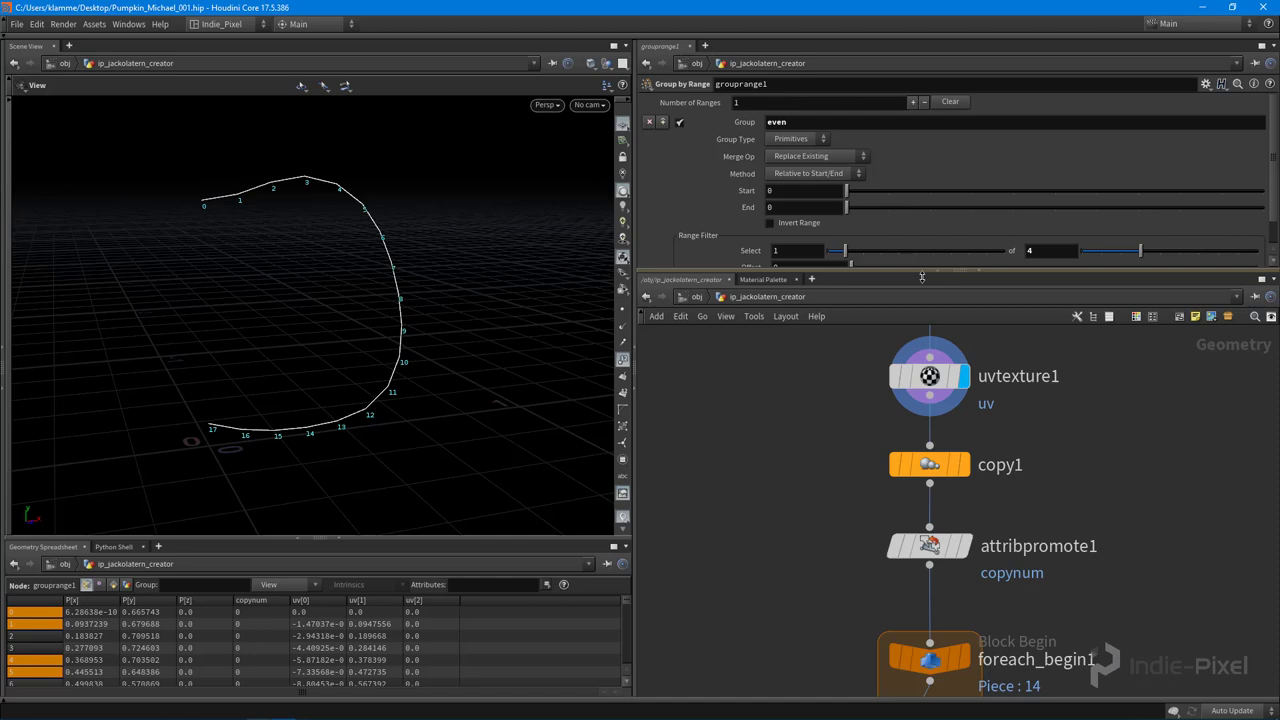
{"action": "left_click_drag", "start_coordinate": [927, 268], "coordinate": [927, 307]}
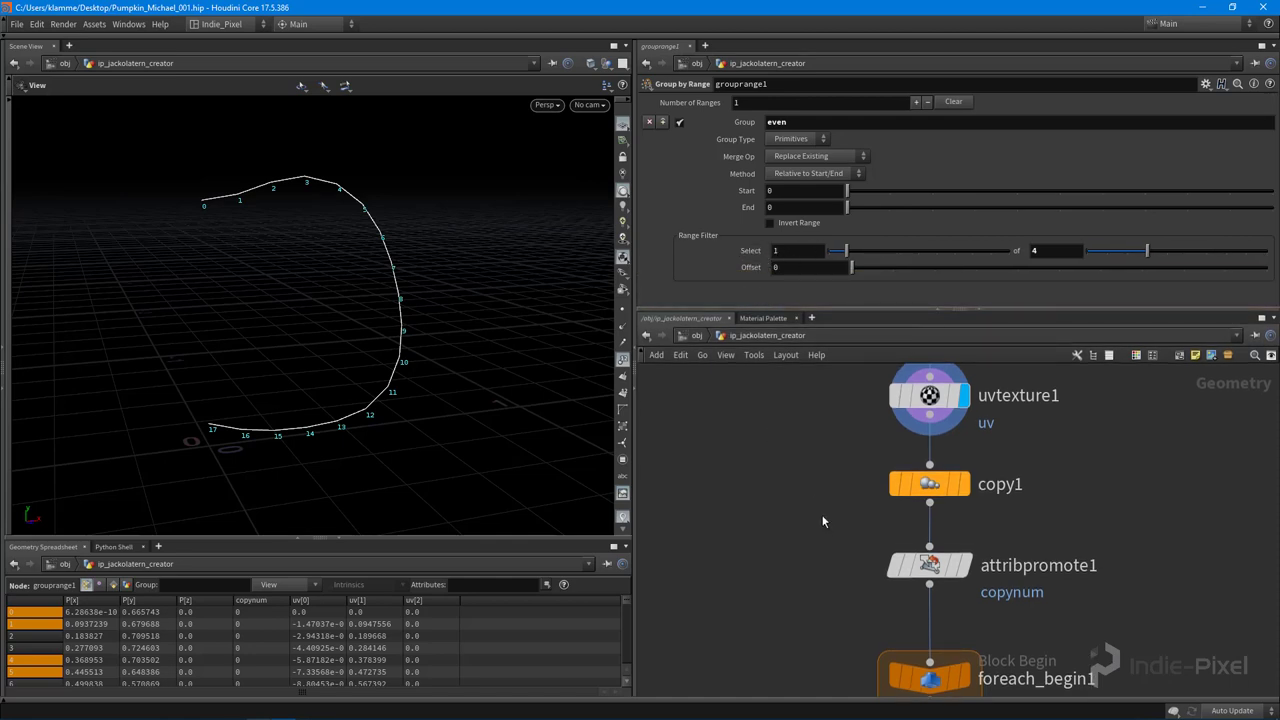
{"action": "middle_click_drag", "start_coordinate": [769, 680], "coordinate": [769, 477]}
{"action": "scroll", "coordinate": [776, 488], "scroll_direction": "down", "scroll_amount": 4}
{"action": "middle_click_drag", "start_coordinate": [797, 674], "coordinate": [803, 453]}
{"action": "scroll", "coordinate": [853, 563], "scroll_direction": "up", "scroll_amount": 5}
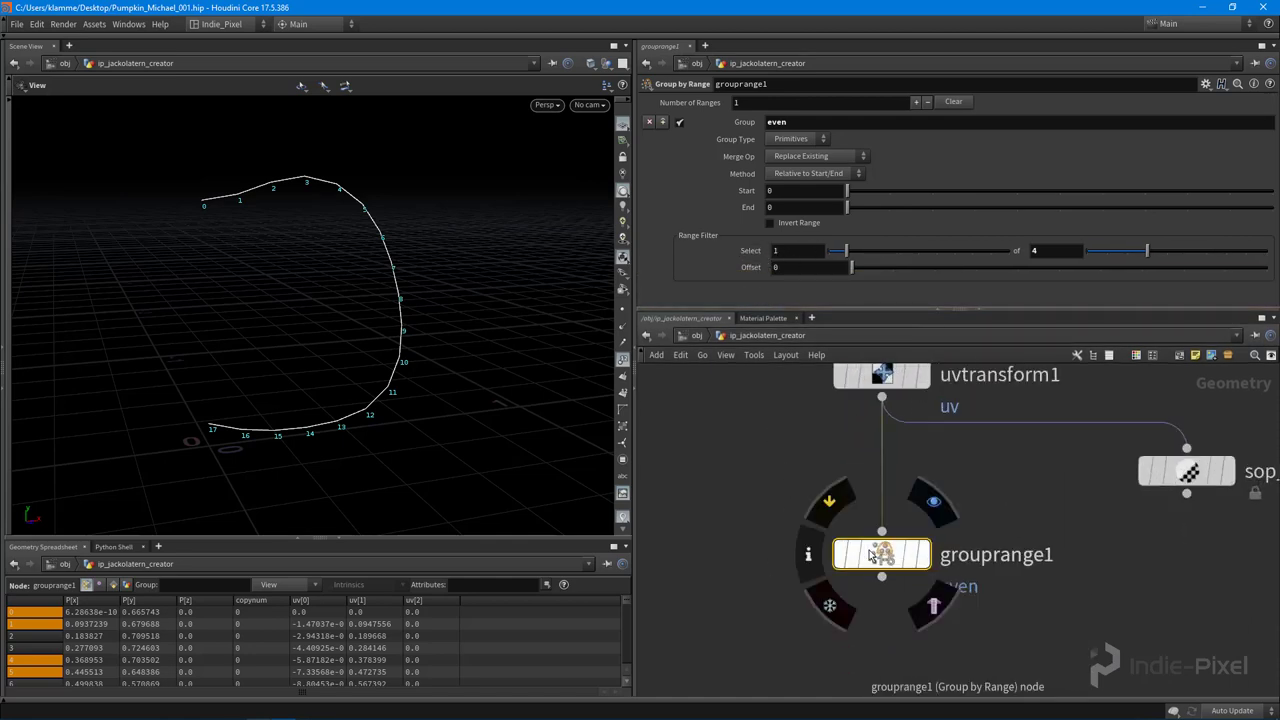
{"action": "scroll", "coordinate": [869, 555], "scroll_direction": "up", "scroll_amount": 1}
{"action": "middle_click_drag", "start_coordinate": [1003, 521], "coordinate": [1003, 546]}
{"action": "scroll", "coordinate": [839, 440], "scroll_direction": "down", "scroll_amount": 1}
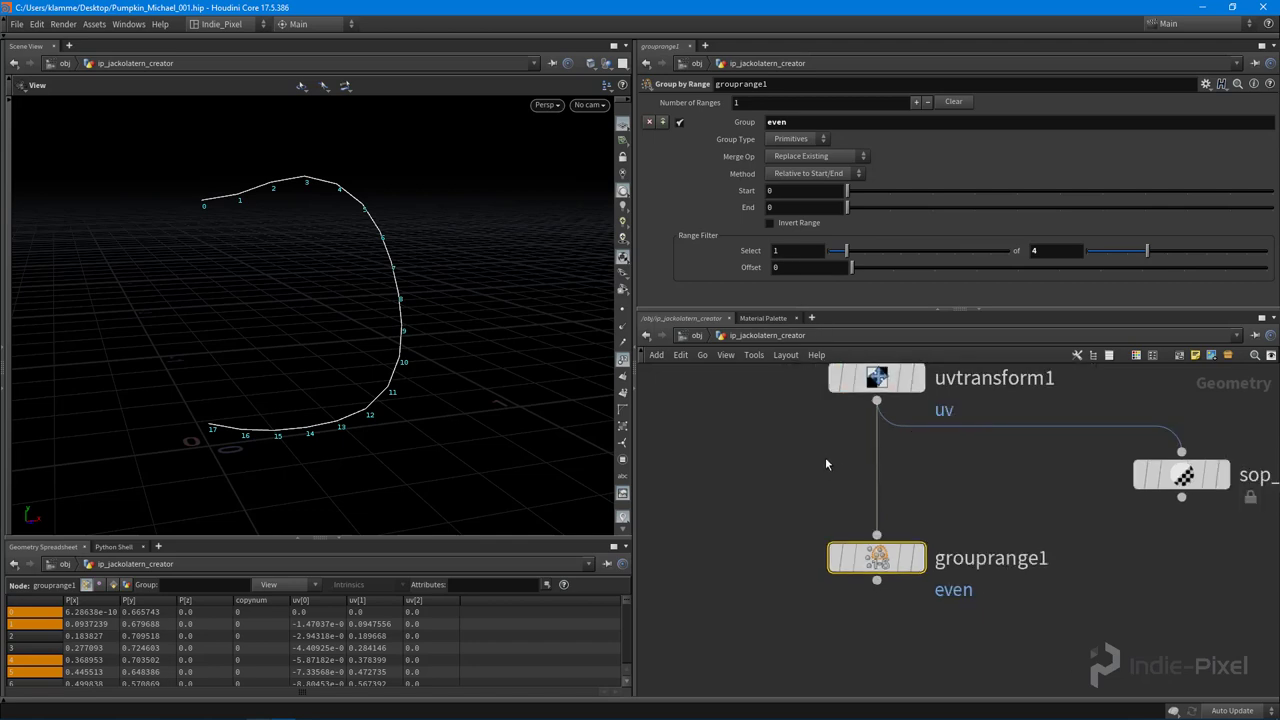
{"action": "left_click", "coordinate": [795, 251]}
{"action": "type", "text": "npoint"}
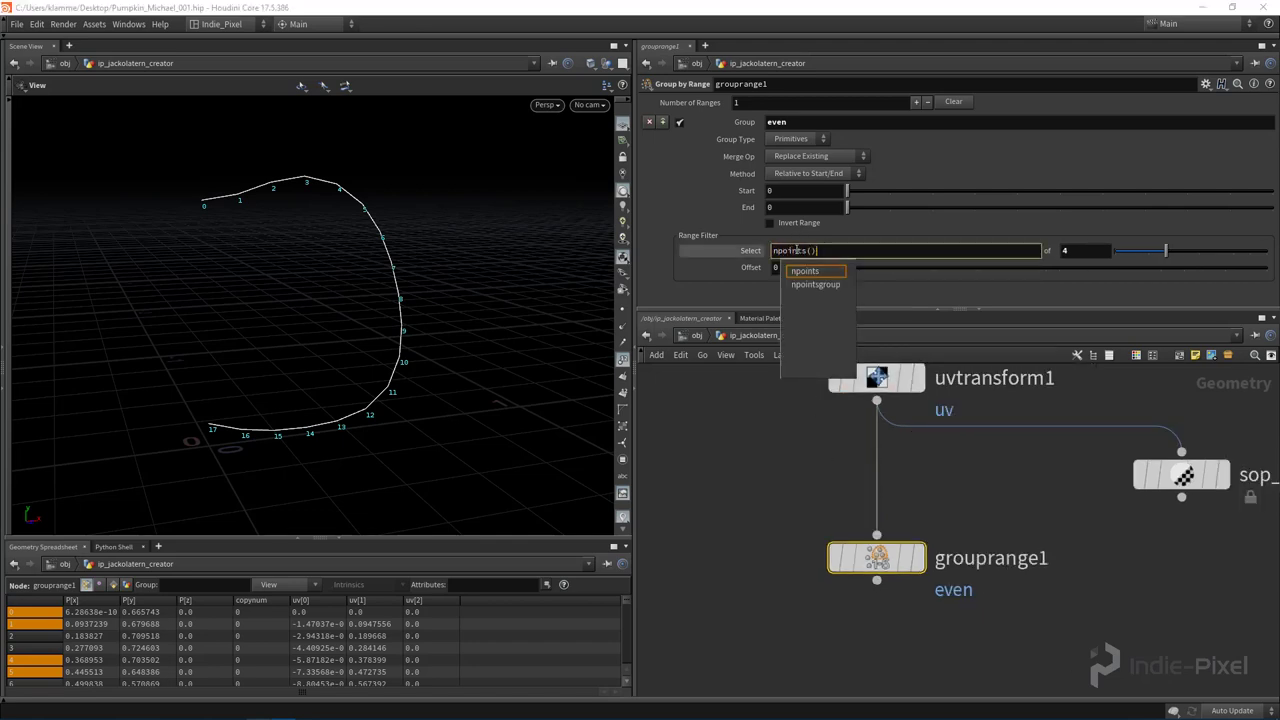
{"action": "type", "text": "s()"}
{"action": "key", "text": "Left"}
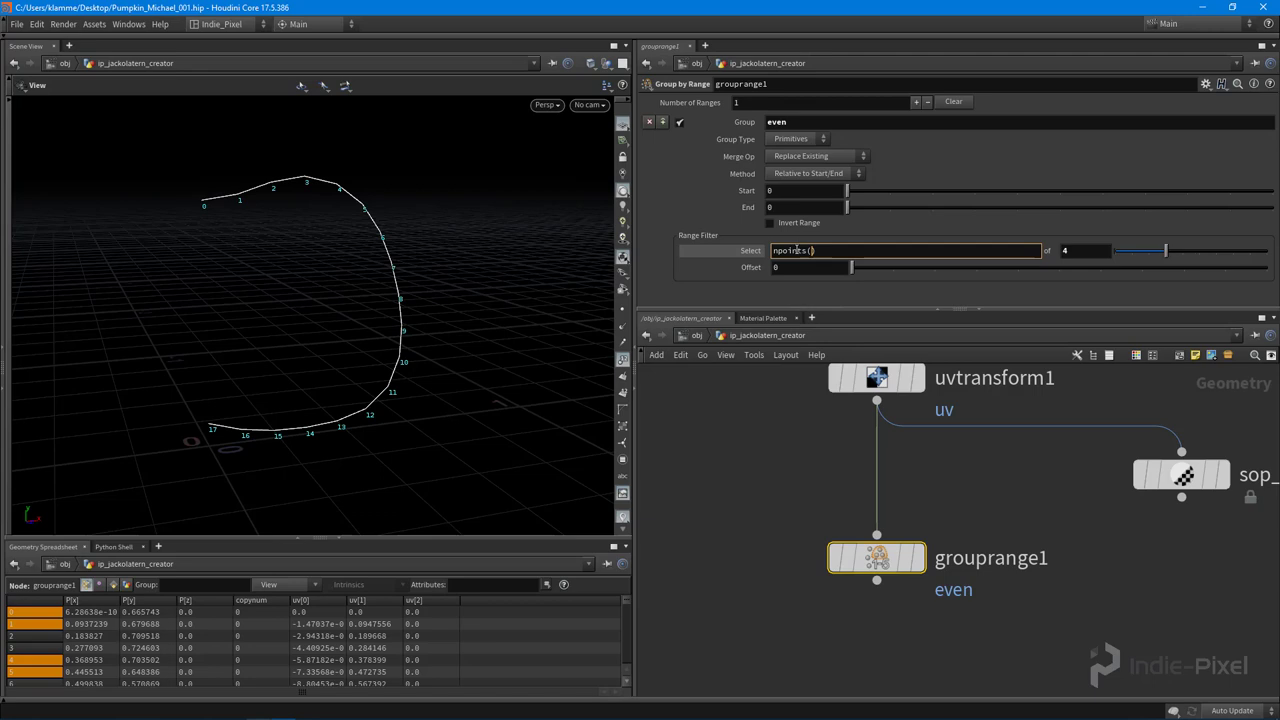
Rename the uvtexture1 node as final_profile
{"action": "scroll", "coordinate": [829, 428], "scroll_direction": "down", "scroll_amount": 4}
{"action": "middle_click_drag", "start_coordinate": [790, 380], "coordinate": [814, 523]}
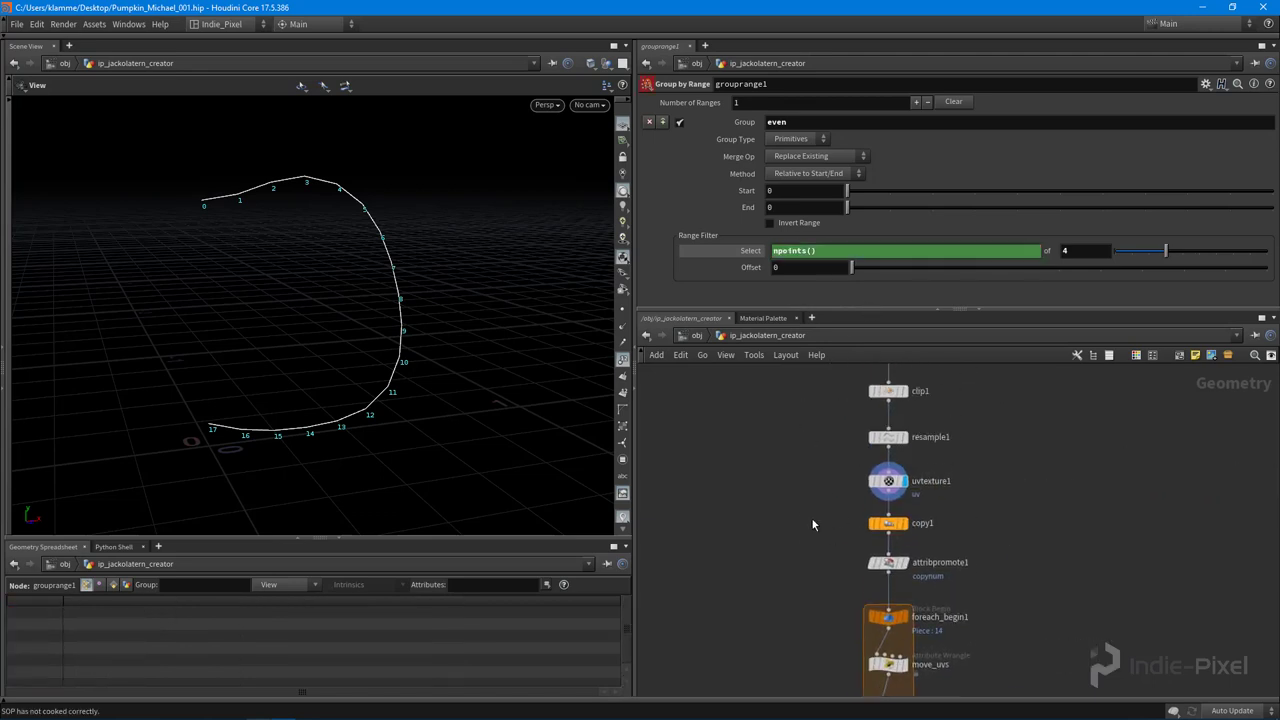
{"action": "scroll", "coordinate": [878, 488], "scroll_direction": "up", "scroll_amount": 4}
{"action": "mouse_move", "coordinate": [906, 483]}
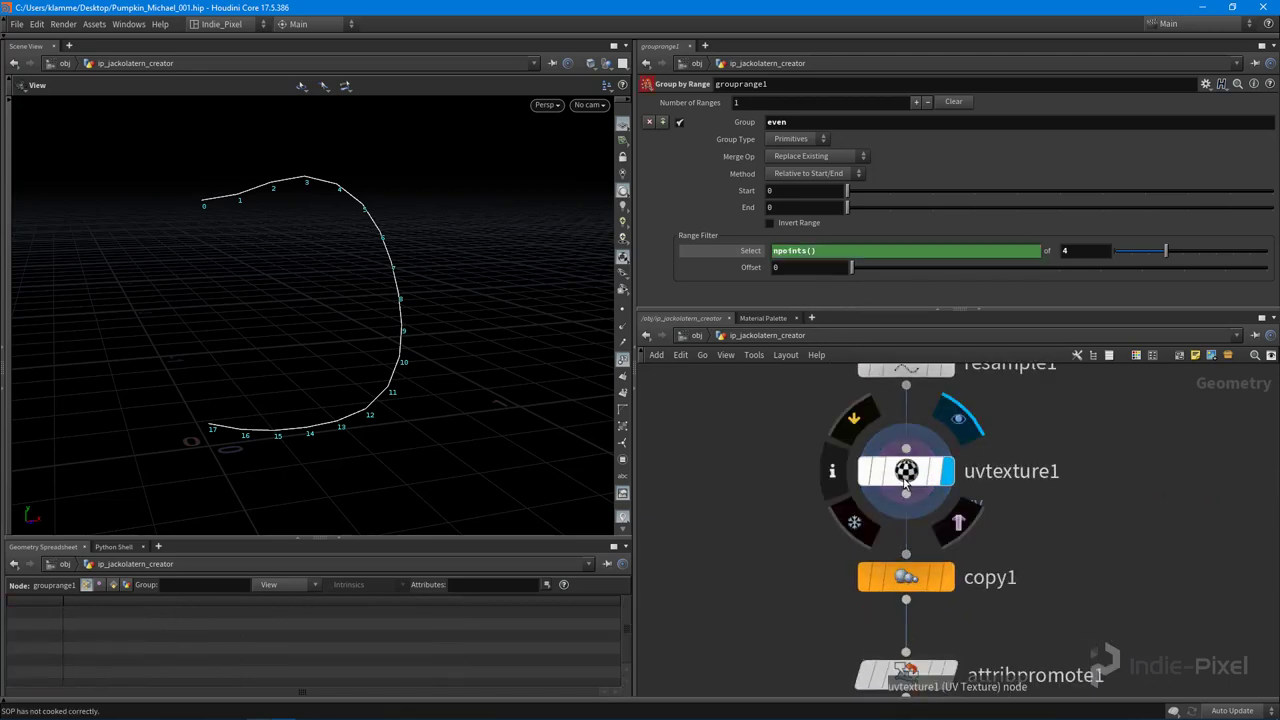
{"action": "double_click", "coordinate": [1025, 476]}
{"action": "type", "text": "final_profile"}
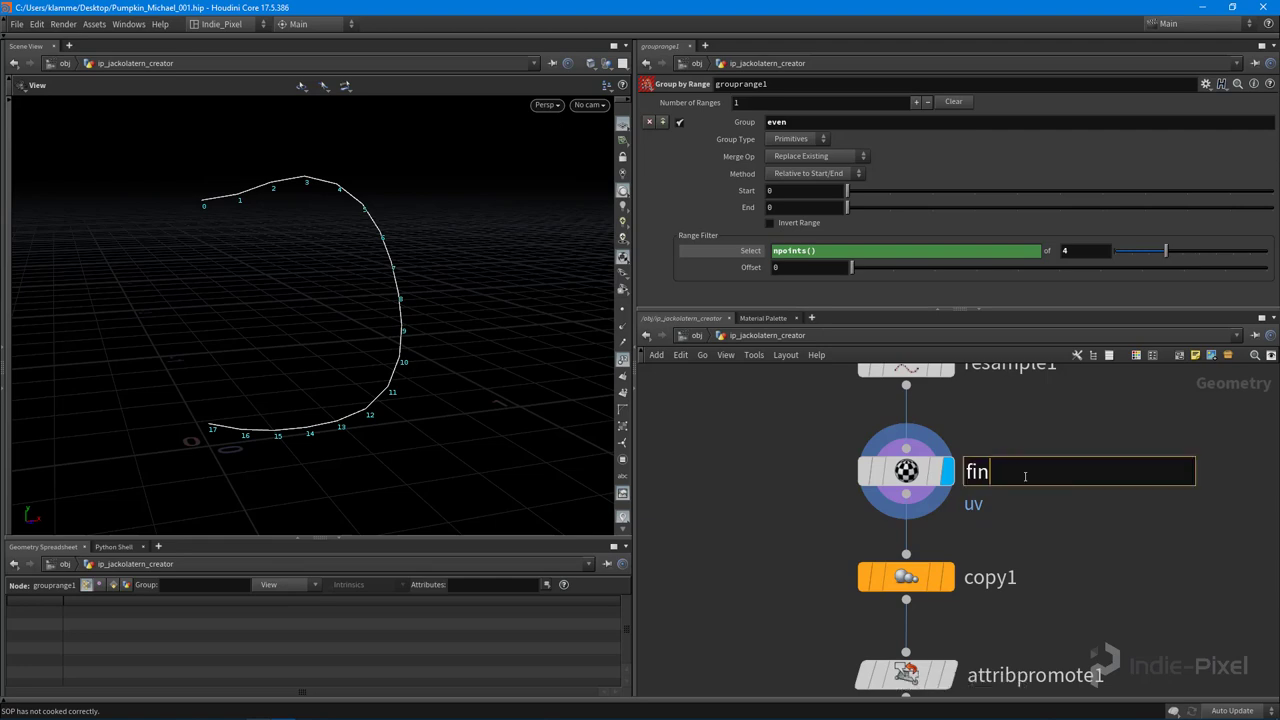
{"action": "key", "text": "Return"}
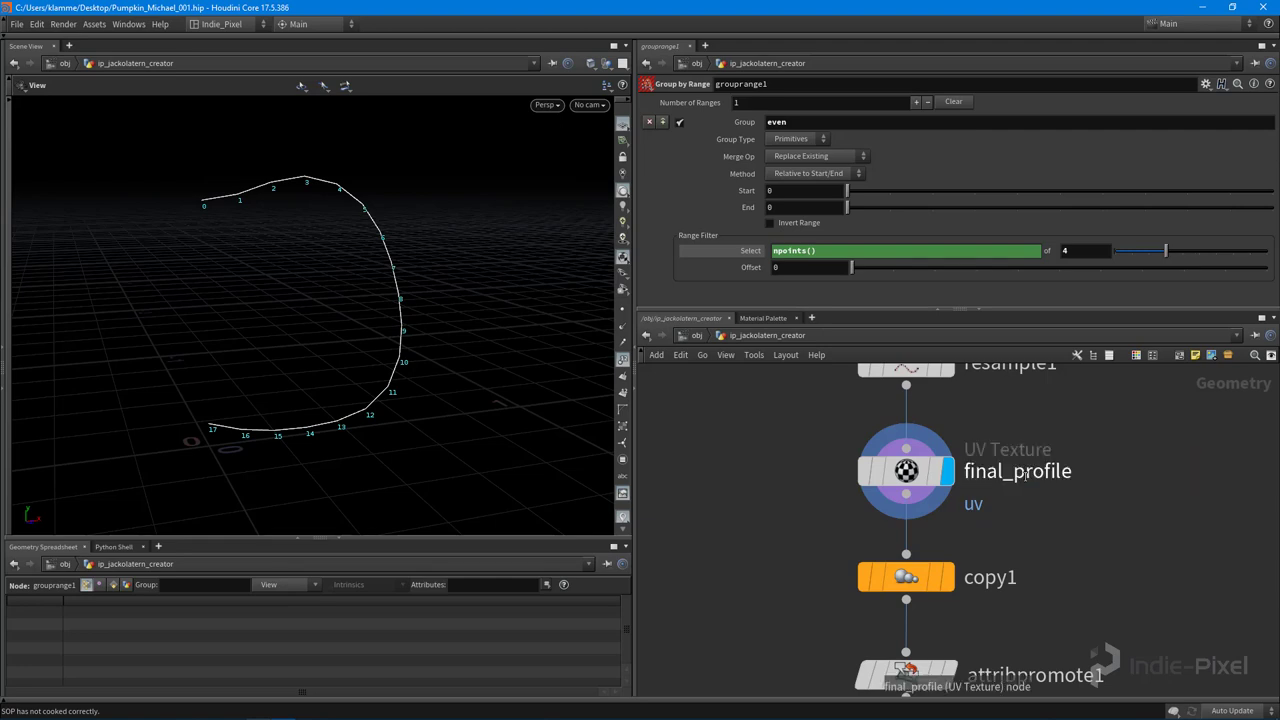
Reference the renamed profile node in grouprange1's Select expression so it reads npoints("../final_profile")
{"action": "double_click", "coordinate": [1025, 476]}
{"action": "double_click", "coordinate": [1028, 474]}
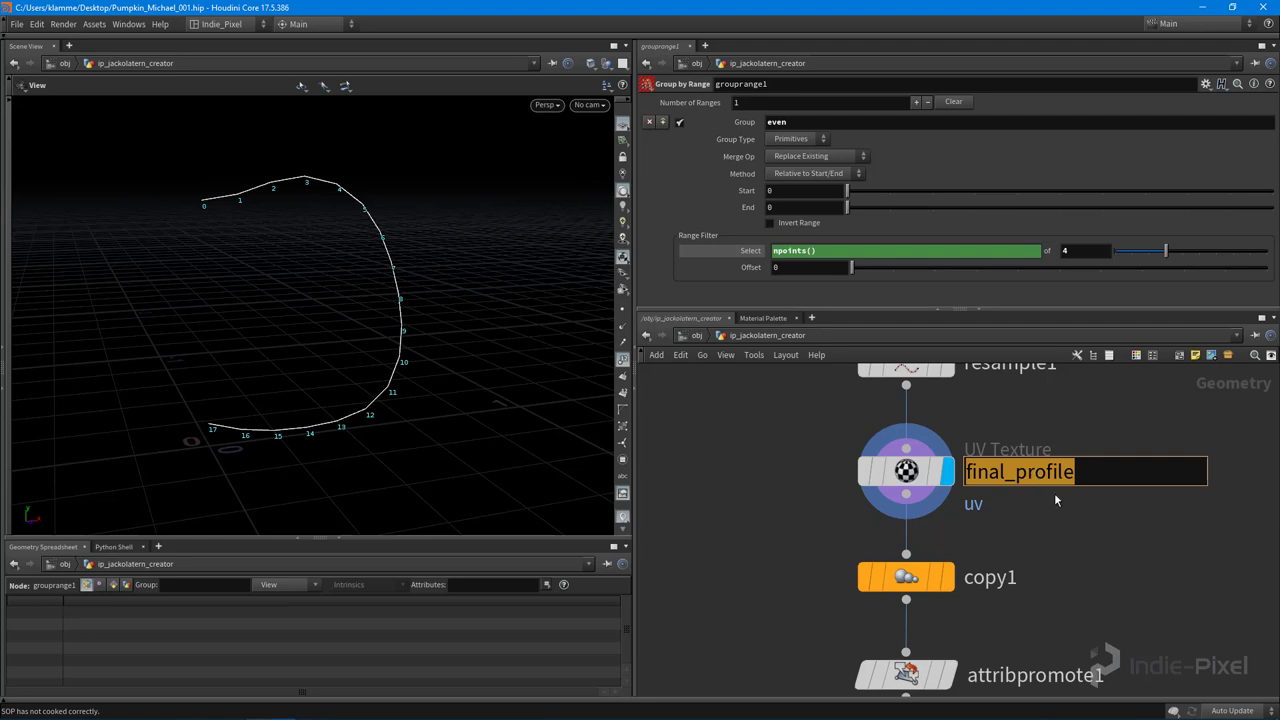
{"action": "left_click", "coordinate": [1100, 557]}
{"action": "scroll", "coordinate": [1081, 534], "scroll_direction": "down", "scroll_amount": 4}
{"action": "middle_click_drag", "start_coordinate": [1110, 680], "coordinate": [1082, 466]}
{"action": "middle_click_drag", "start_coordinate": [1107, 564], "coordinate": [1088, 476]}
{"action": "scroll", "coordinate": [980, 496], "scroll_direction": "up", "scroll_amount": 2}
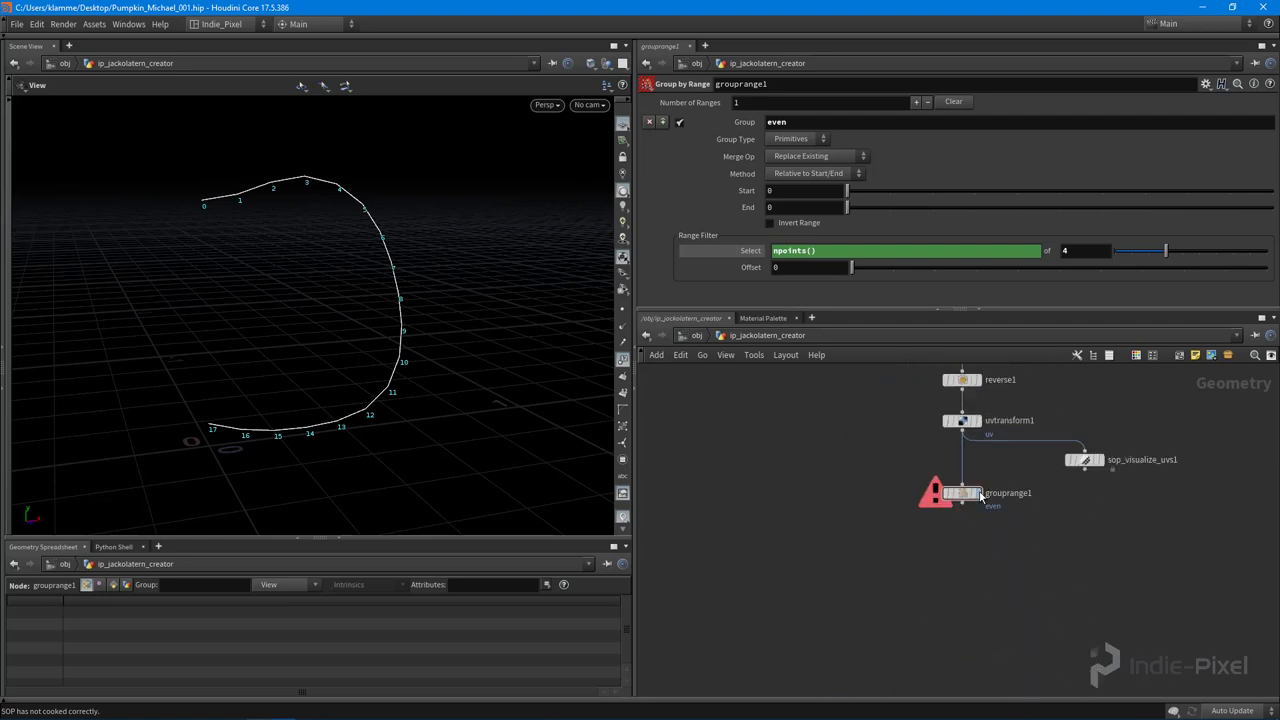
{"action": "scroll", "coordinate": [981, 497], "scroll_direction": "up", "scroll_amount": 3}
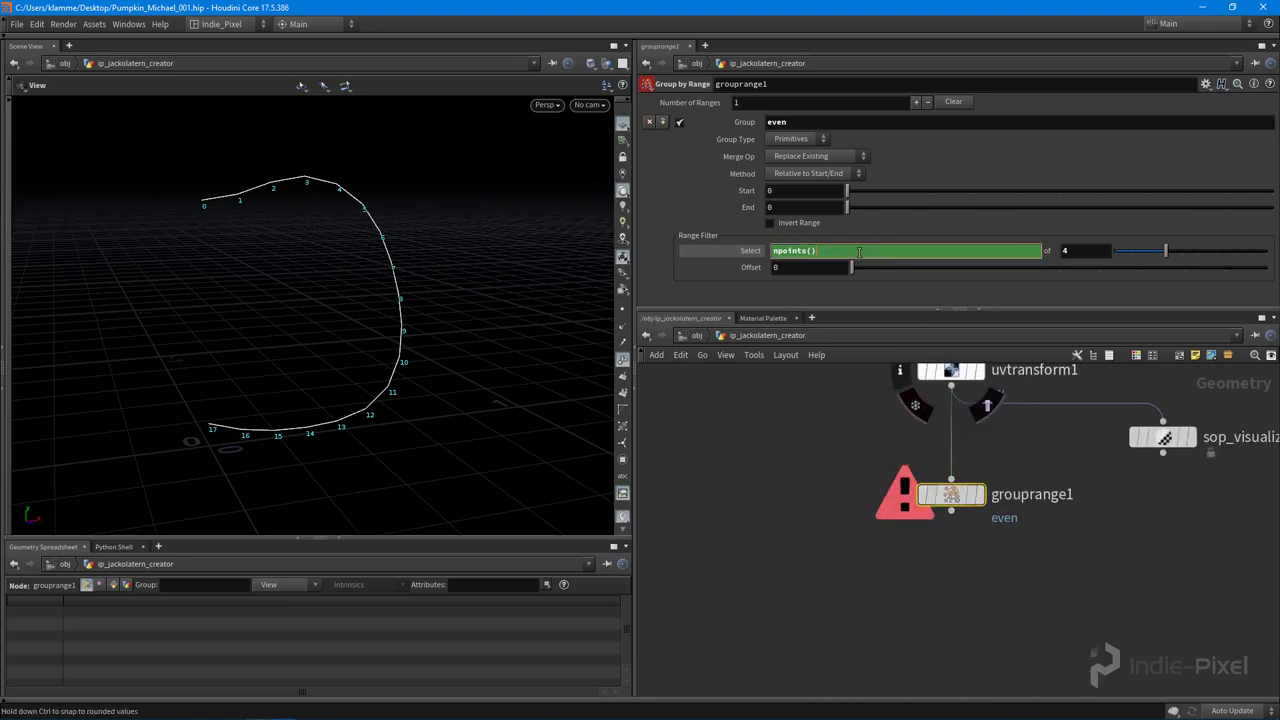
{"action": "type", "text": "\"\""}
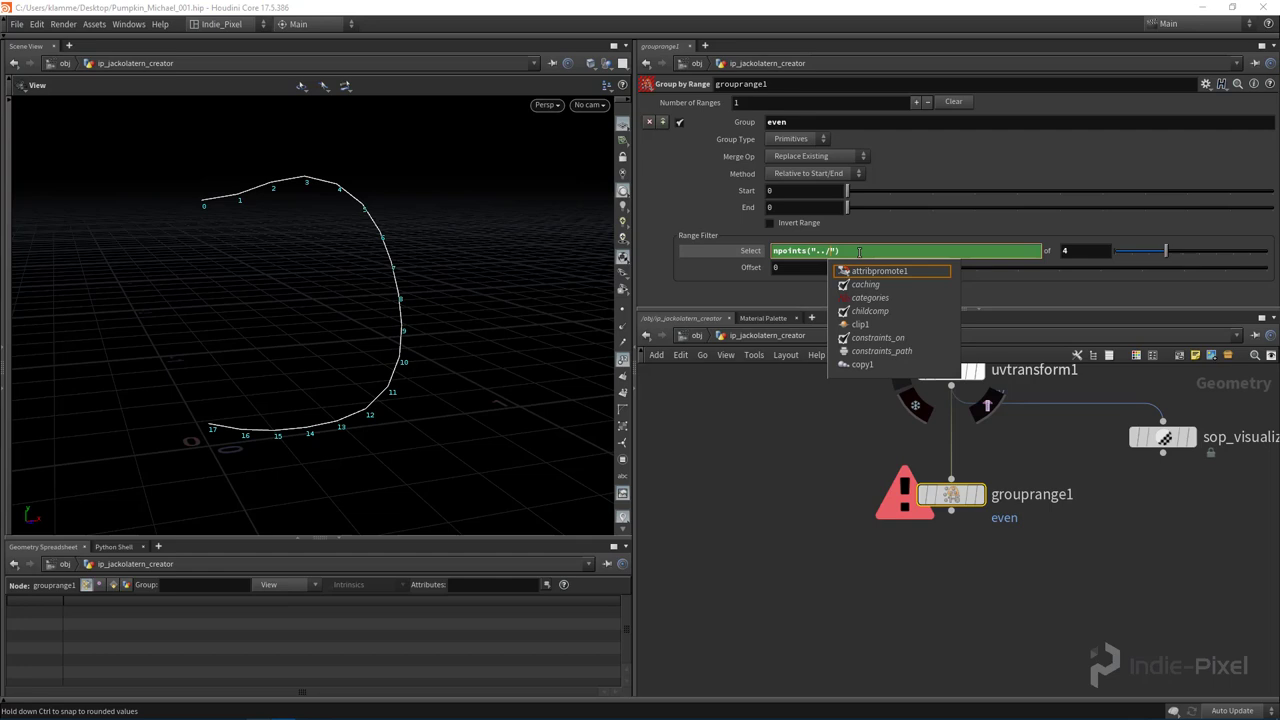
{"action": "type", "text": "../final_profile"}
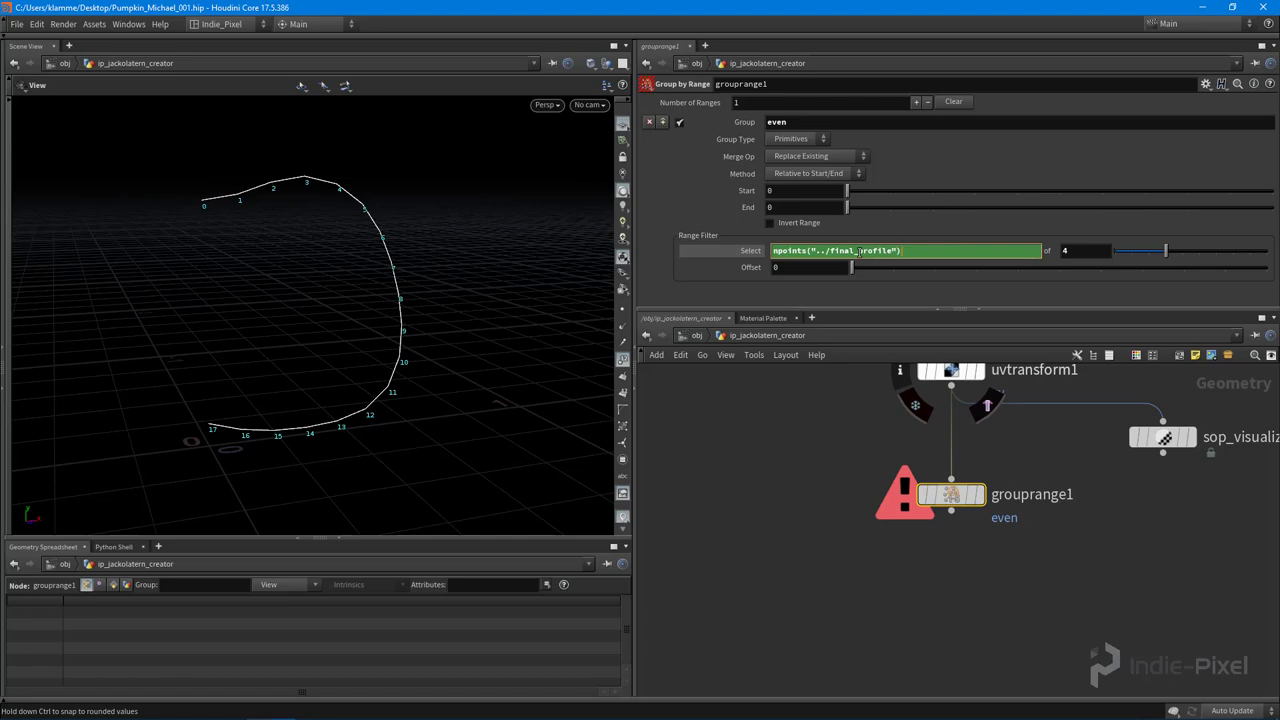
{"action": "key", "text": "Return"}
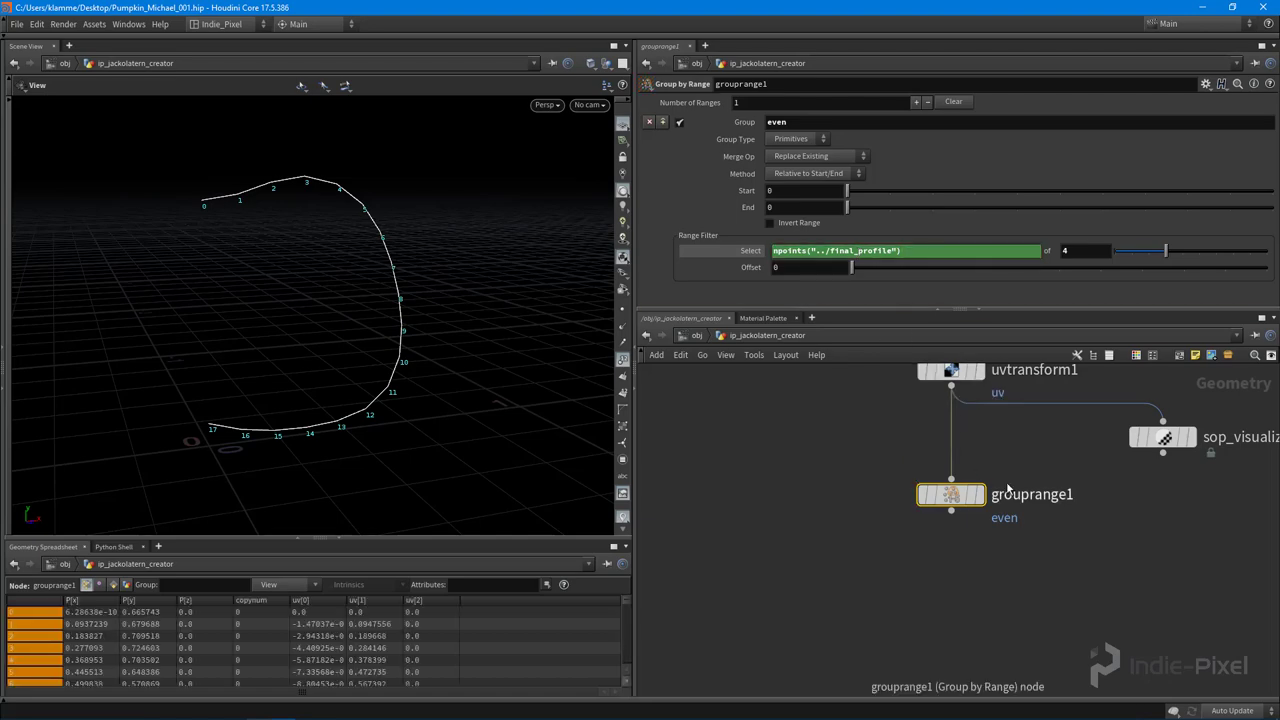
Display grouprange1's result on the pumpkin and check what its Select expression evaluates to
{"action": "left_click", "coordinate": [979, 494]}
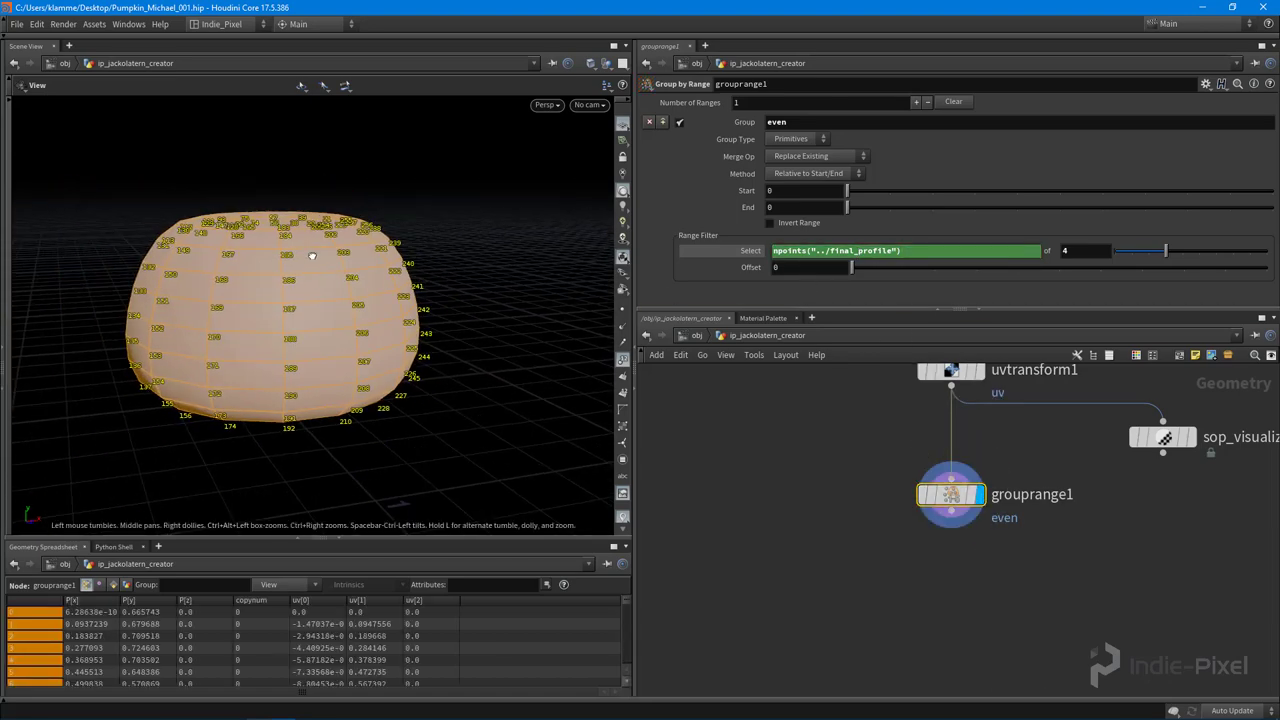
{"action": "left_click_drag", "start_coordinate": [312, 256], "coordinate": [409, 266]}
{"action": "left_click", "coordinate": [750, 250]}
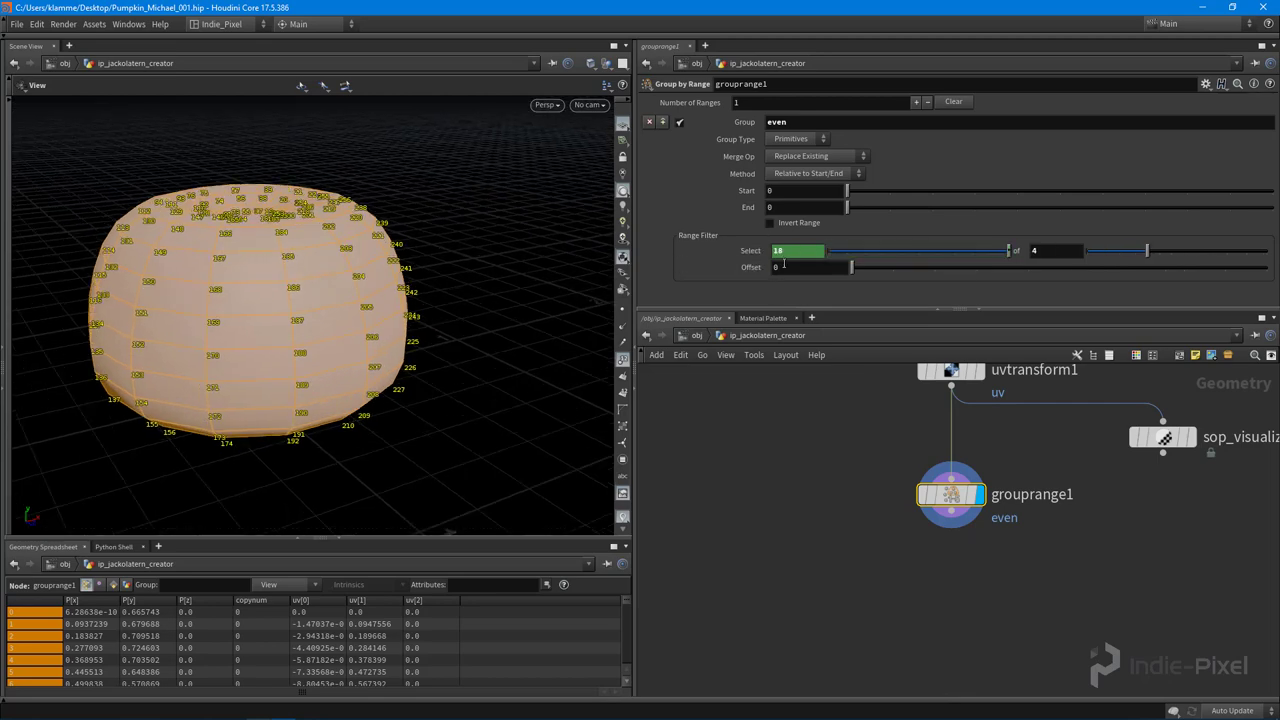
{"action": "left_click", "coordinate": [752, 251]}
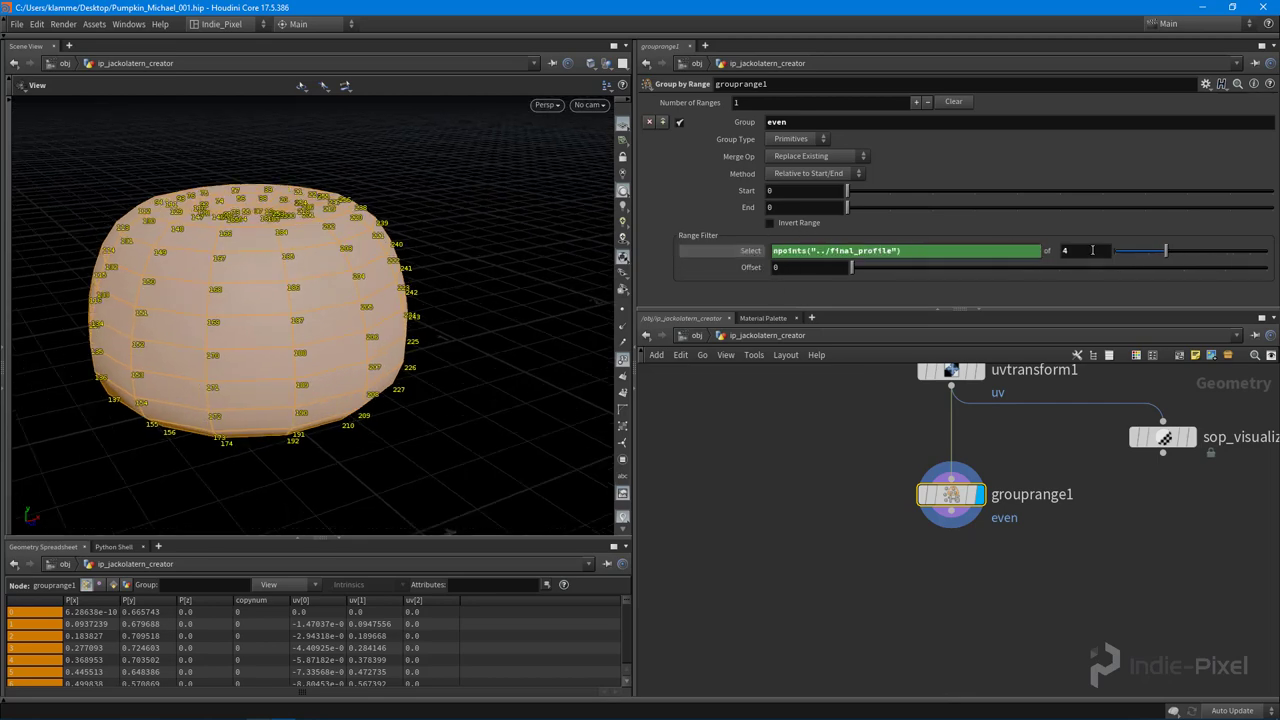
Try raising the range filter's "of" value through 10 to 34 while watching the grouped faces around the pumpkin
{"action": "left_click_drag", "start_coordinate": [86, 249], "coordinate": [326, 258]}
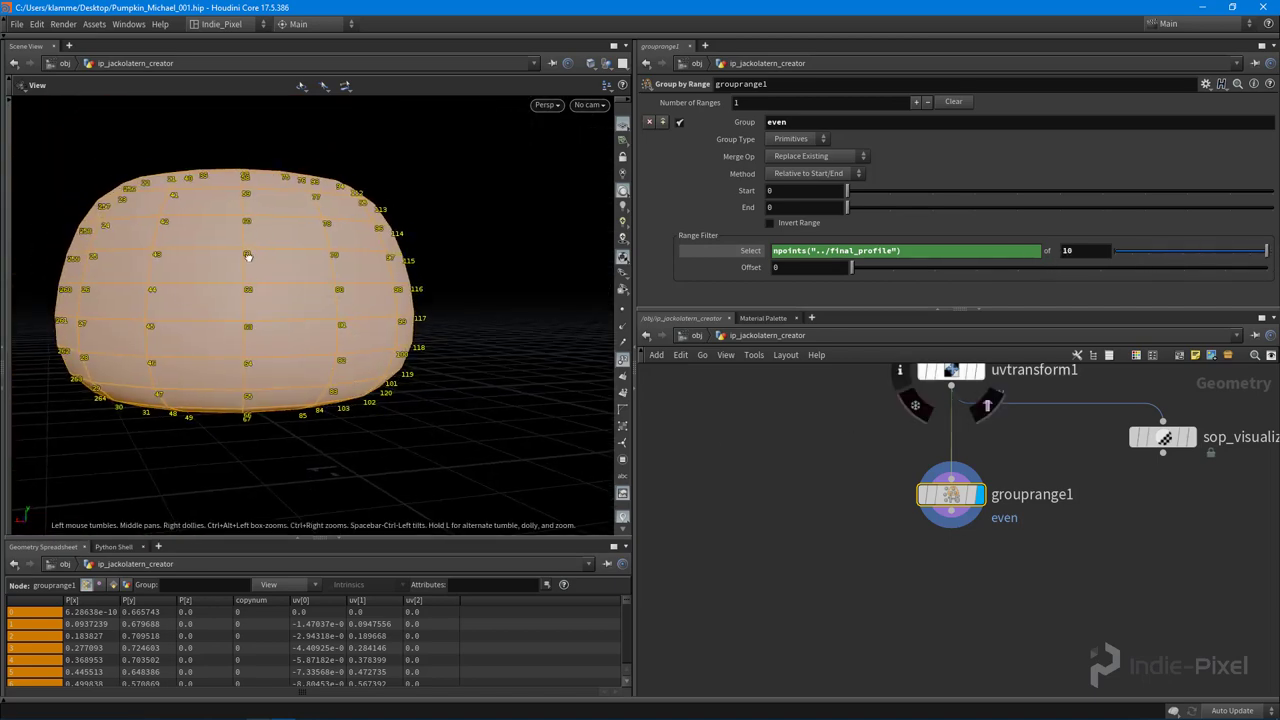
{"action": "left_click_drag", "start_coordinate": [246, 257], "coordinate": [254, 290]}
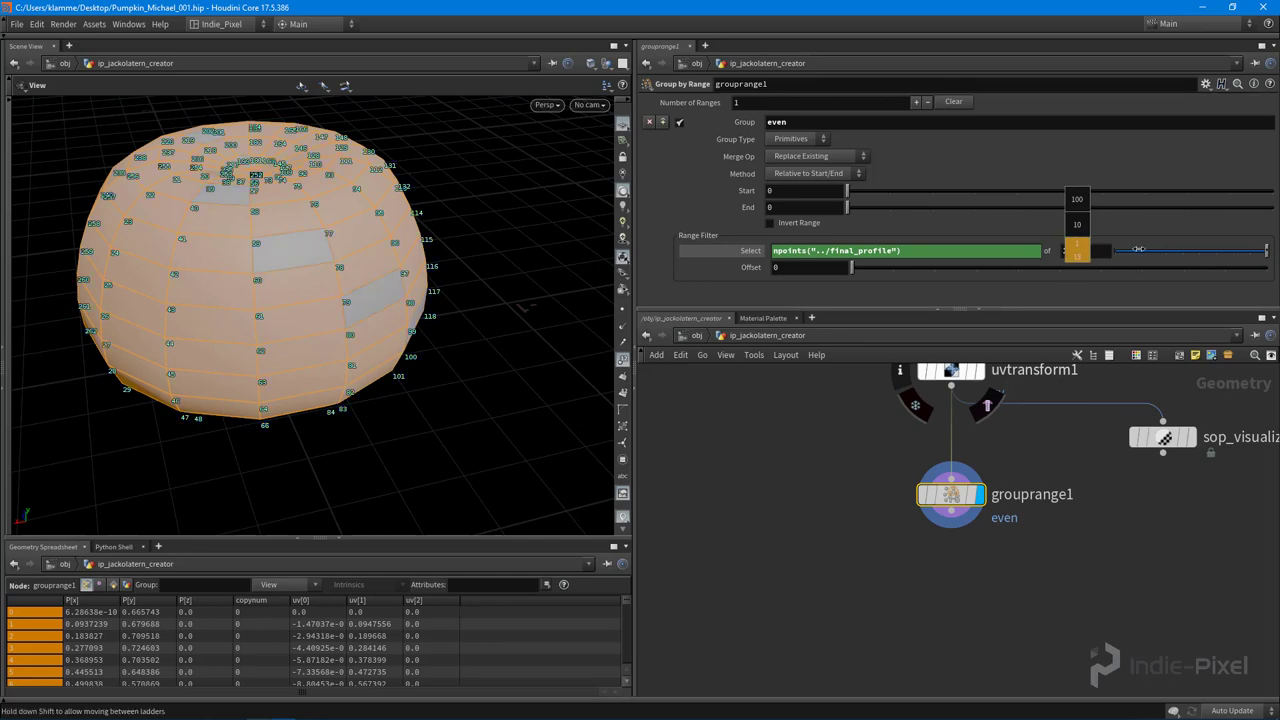
{"action": "middle_click_drag", "start_coordinate": [1138, 249], "coordinate": [1216, 249]}
{"action": "left_click_drag", "start_coordinate": [349, 220], "coordinate": [331, 240]}
{"action": "middle_click_drag", "start_coordinate": [331, 240], "coordinate": [268, 162]}
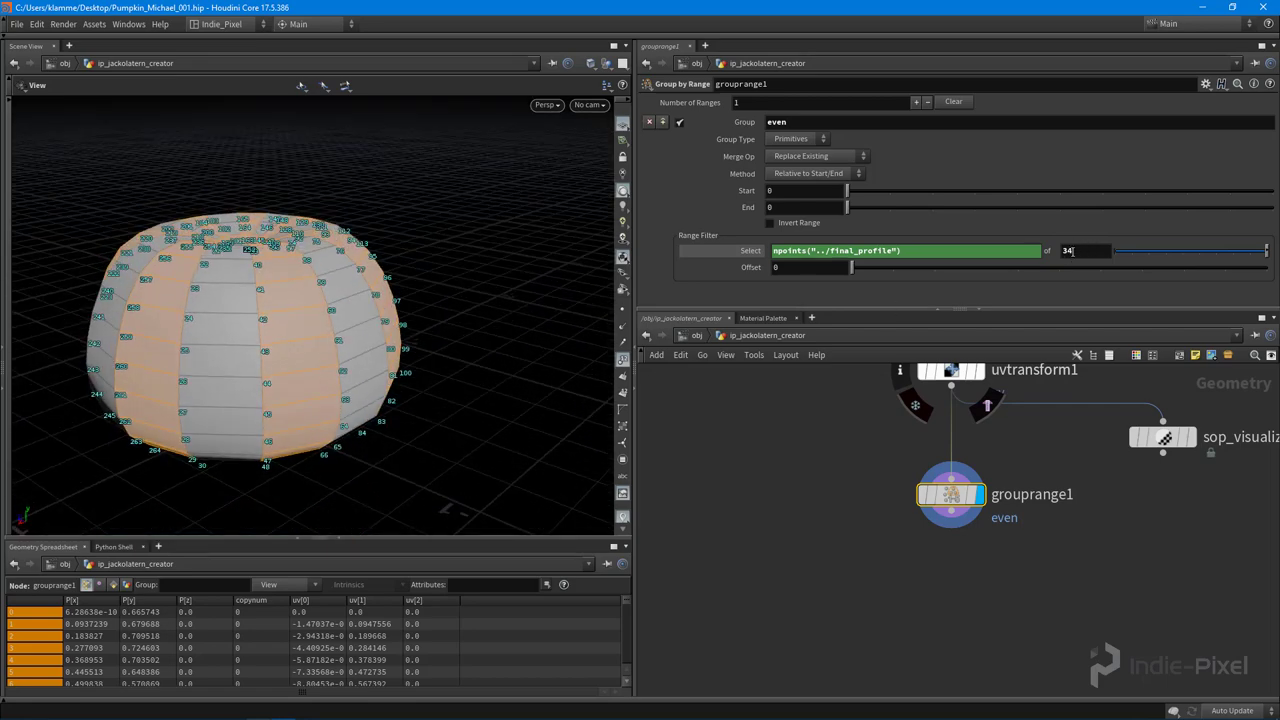
{"action": "left_click_drag", "start_coordinate": [403, 286], "coordinate": [380, 308]}
Check the evaluated Select value and examine the grouped vertical strips and numbering around the pumpkin
{"action": "left_click", "coordinate": [748, 253]}
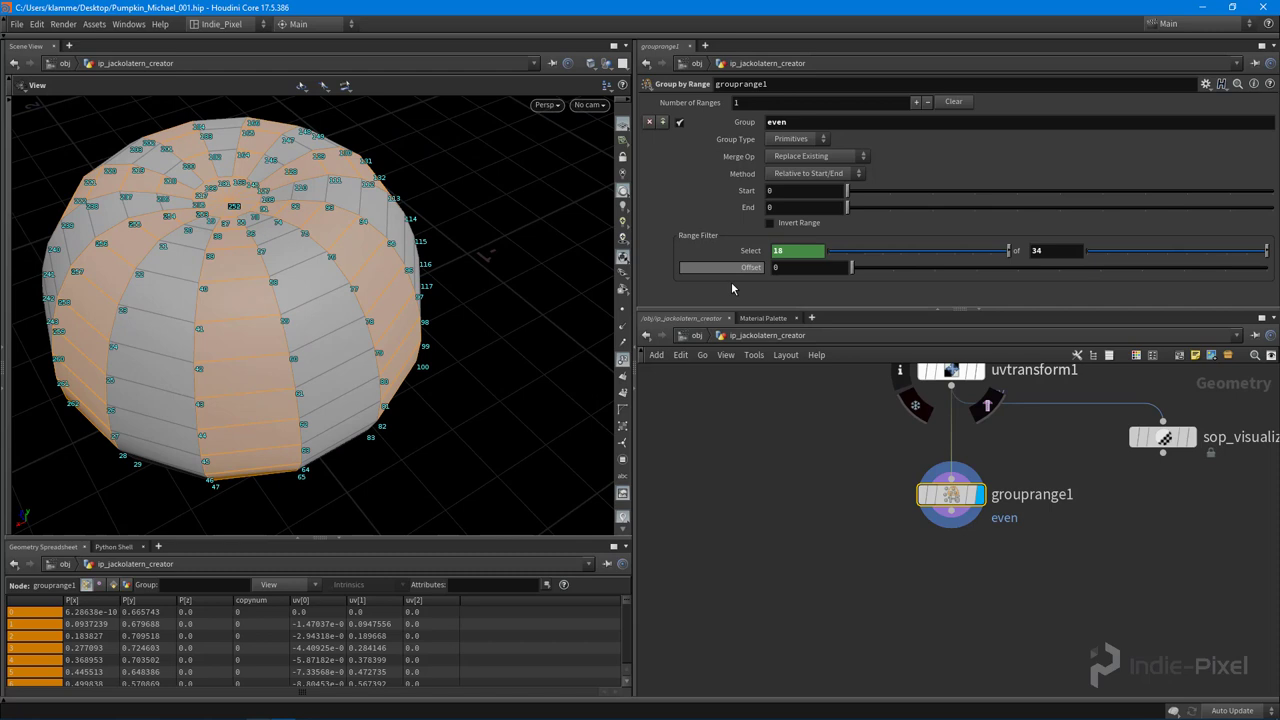
{"action": "middle_click_drag", "start_coordinate": [254, 306], "coordinate": [187, 278]}
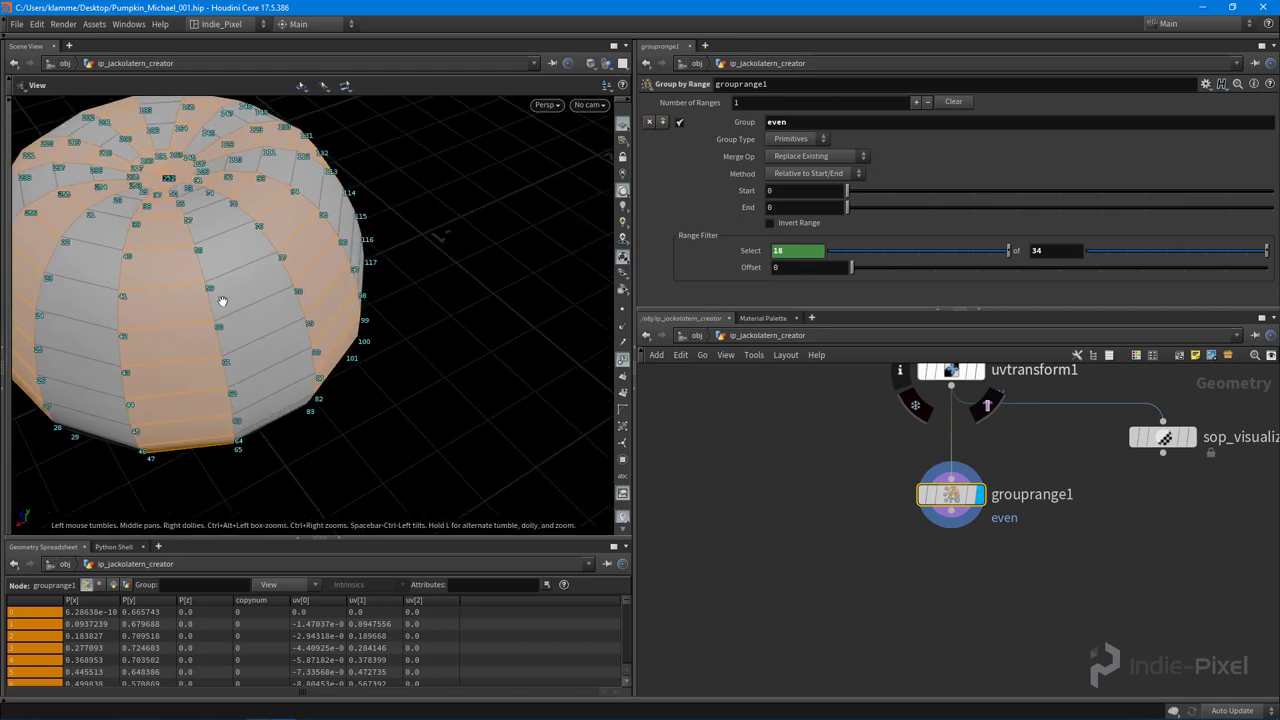
{"action": "left_click_drag", "start_coordinate": [222, 301], "coordinate": [196, 302]}
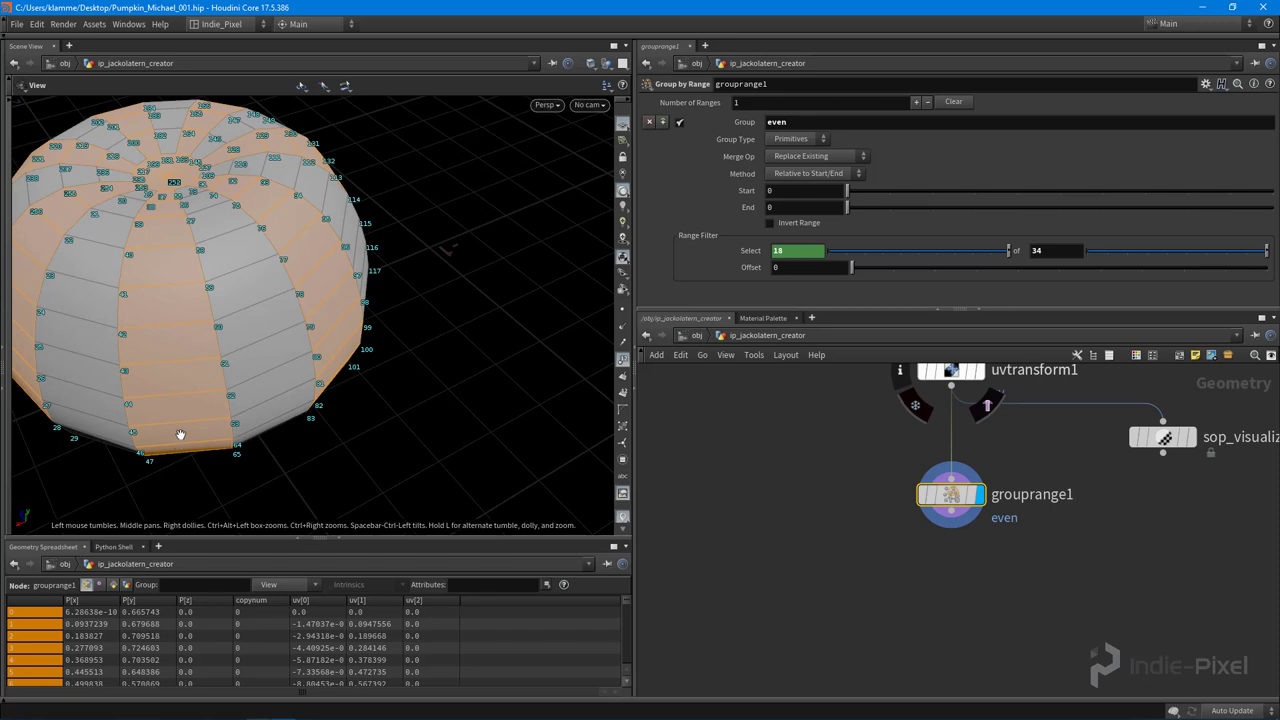
{"action": "left_click_drag", "start_coordinate": [186, 365], "coordinate": [237, 287]}
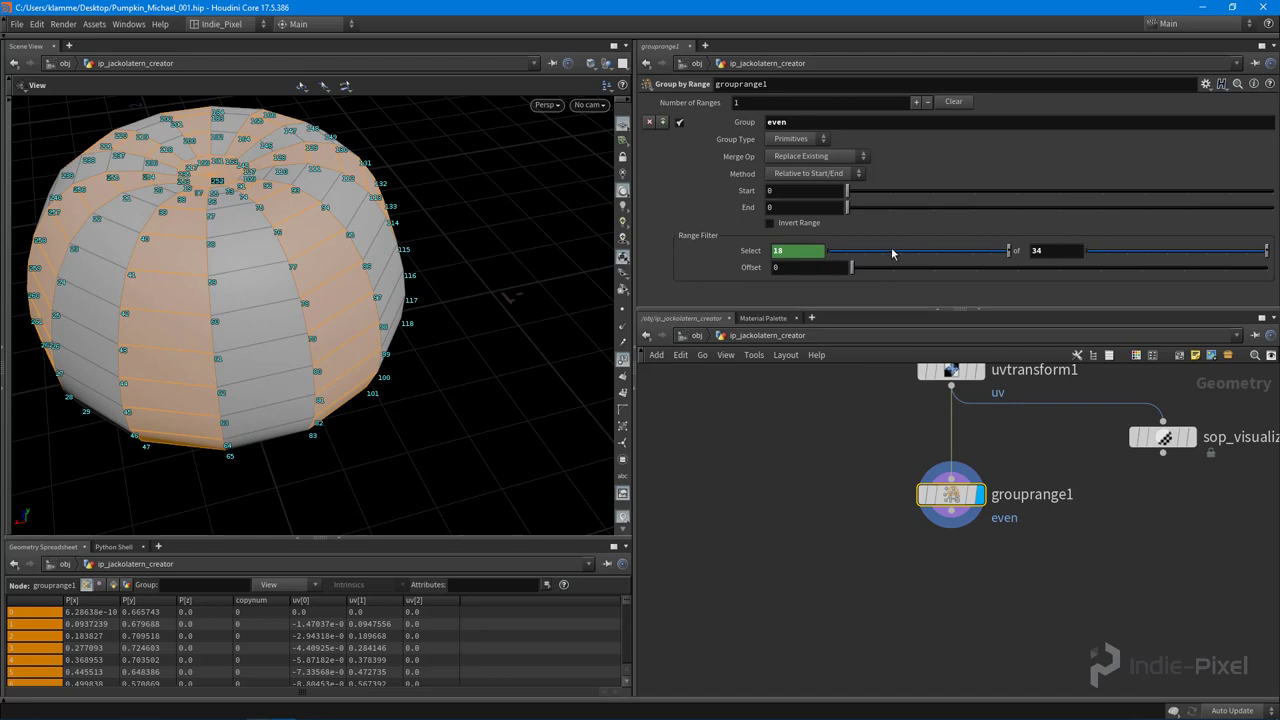
Set the range filter's "of" value in grouprange1 to the expression npoints("../final_profile")*2
{"action": "left_click", "coordinate": [751, 251]}
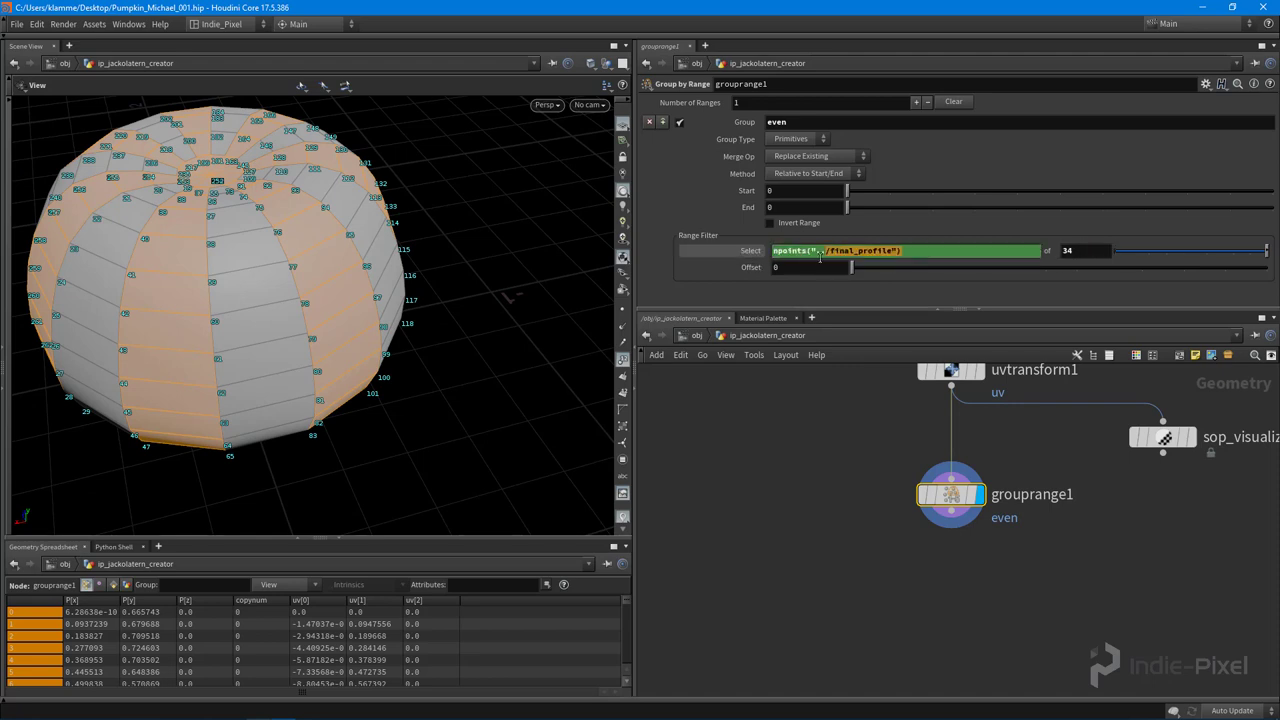
{"action": "left_click", "coordinate": [1084, 251]}
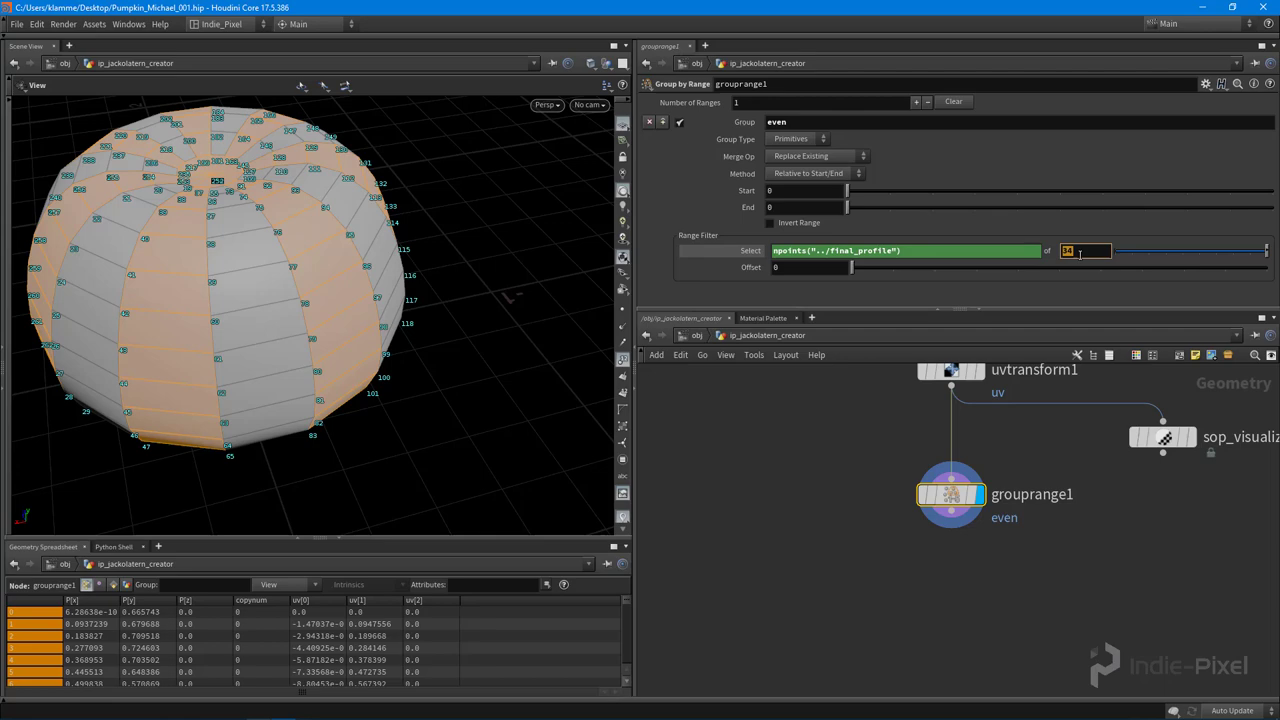
{"action": "type", "text": "npoints(\"../final_profile\")"}
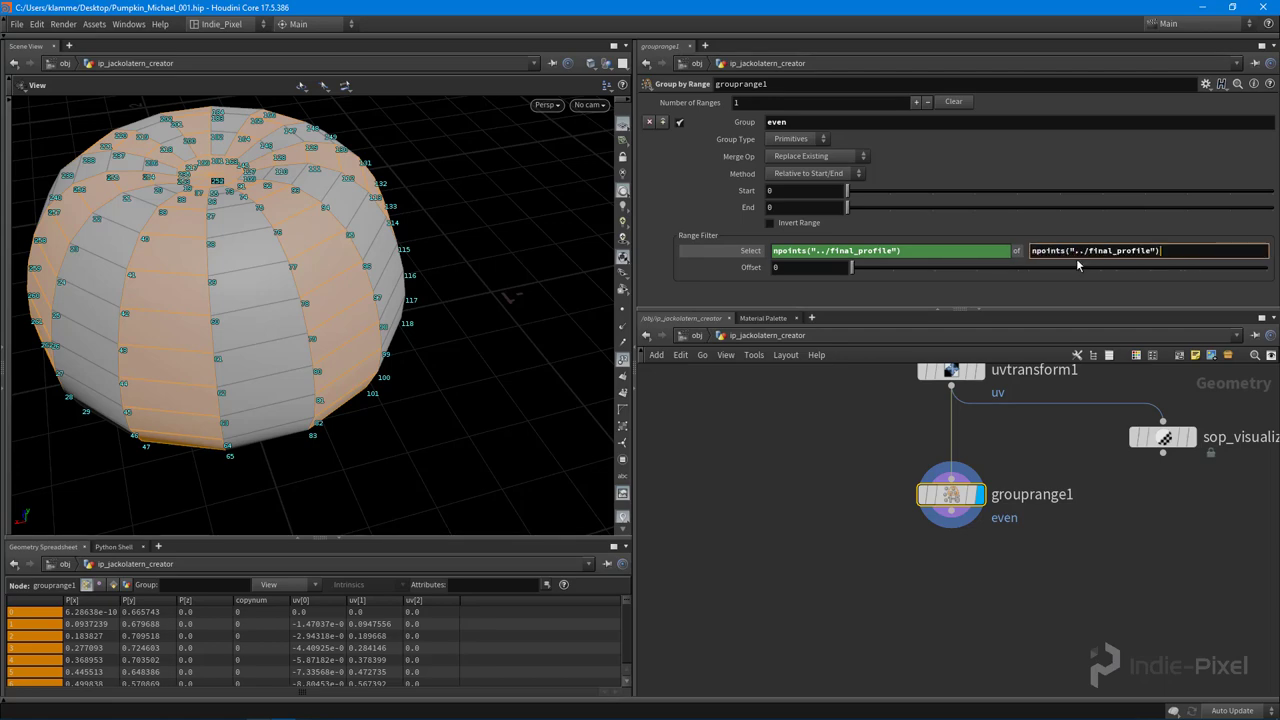
{"action": "type", "text": "*2"}
{"action": "key", "text": "Return"}
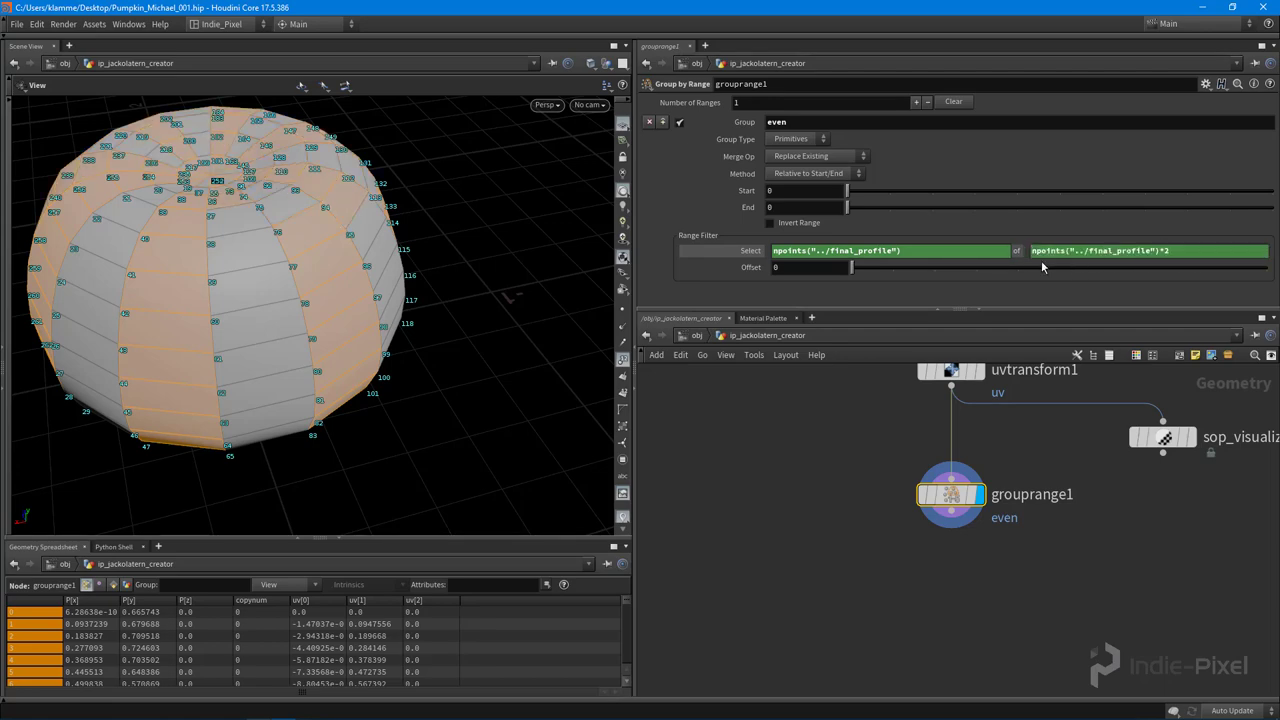
Subtract 1 from both range filter point counts, giving npoints("../final_profile")-1 for Select and (npoints("../final_profile")-1)*2 for "of"
{"action": "mouse_move", "coordinate": [280, 270]}
{"action": "left_mouse_down"}
{"action": "mouse_move", "coordinate": [249, 251]}
{"action": "mouse_move", "coordinate": [363, 194]}
{"action": "mouse_move", "coordinate": [340, 277]}
{"action": "mouse_move", "coordinate": [305, 240]}
{"action": "mouse_move", "coordinate": [362, 270]}
{"action": "mouse_move", "coordinate": [263, 296]}
{"action": "mouse_move", "coordinate": [300, 260]}
{"action": "left_mouse_up"}
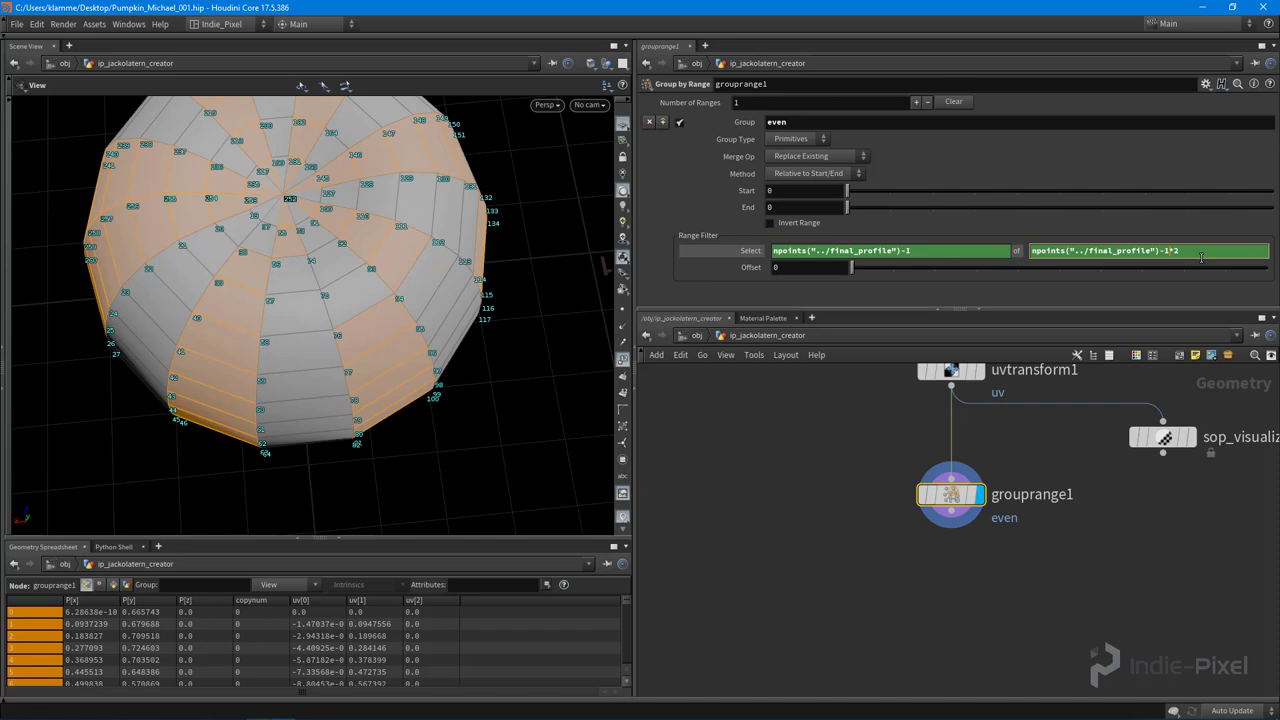
{"action": "type", "text": "("}
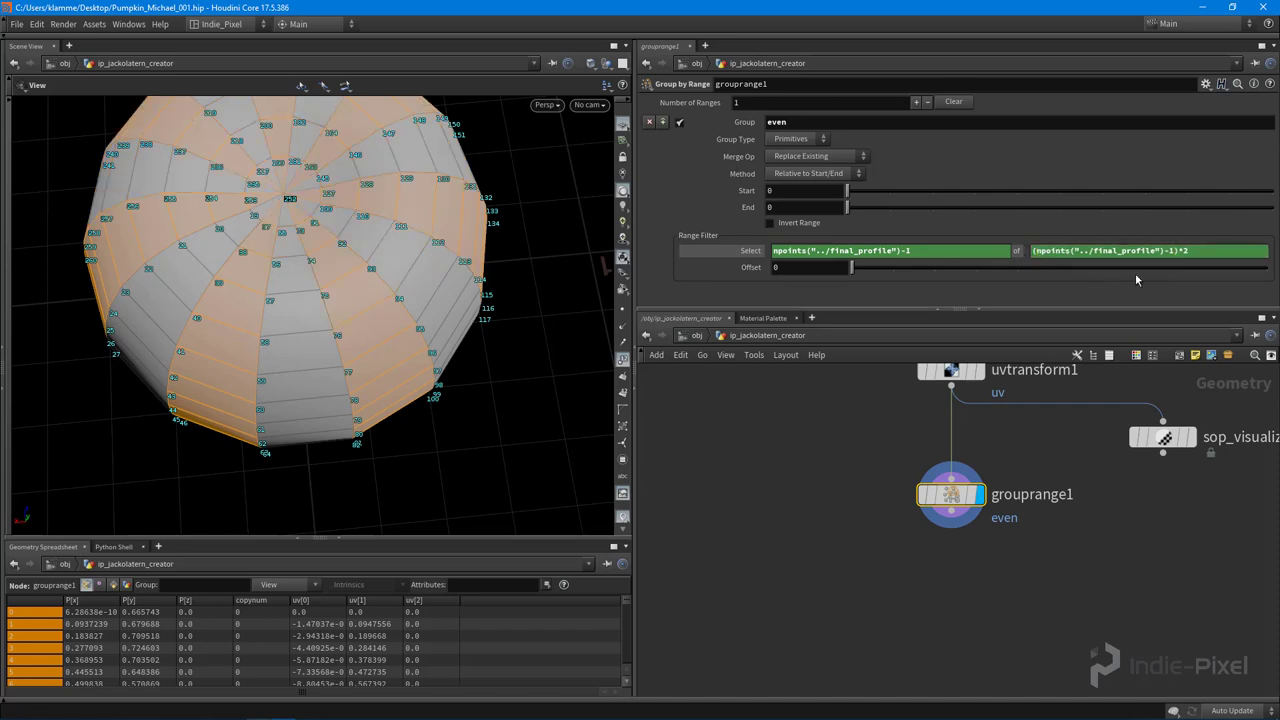
{"action": "right_click_drag", "start_coordinate": [343, 272], "coordinate": [286, 216]}
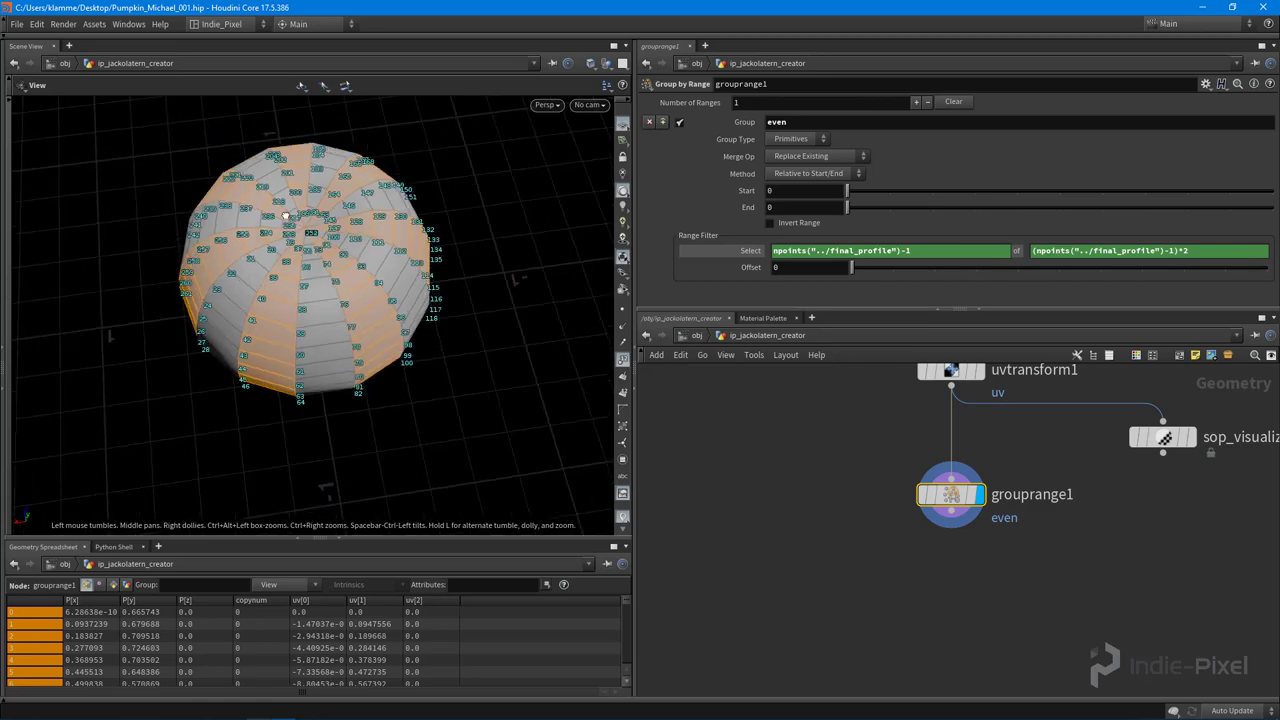
{"action": "left_click_drag", "start_coordinate": [287, 215], "coordinate": [262, 200]}
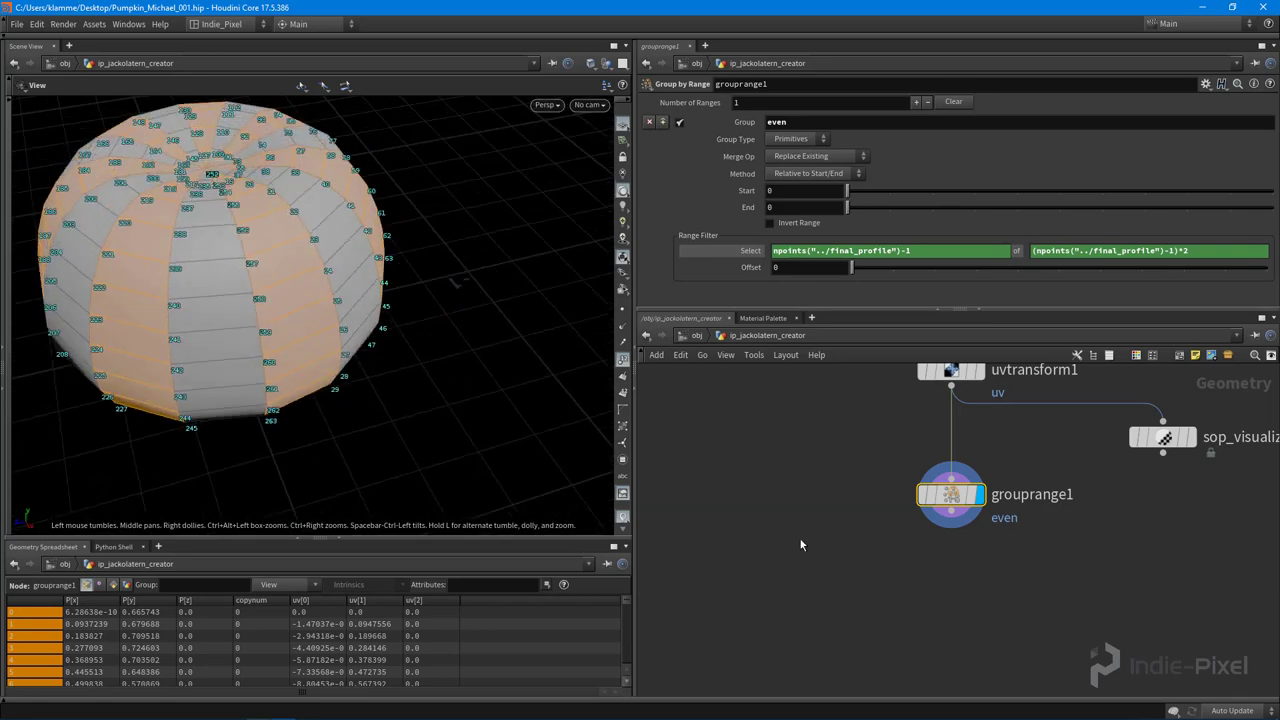
Review the node network from the profile curve through the UV loop and examine the alternating grouped strips around the pumpkin
{"action": "scroll", "coordinate": [836, 518], "scroll_direction": "down", "scroll_amount": 2}
{"action": "middle_click_drag", "start_coordinate": [832, 502], "coordinate": [834, 600]}
{"action": "scroll", "coordinate": [813, 464], "scroll_direction": "down", "scroll_amount": 2}
{"action": "middle_click_drag", "start_coordinate": [806, 458], "coordinate": [818, 694]}
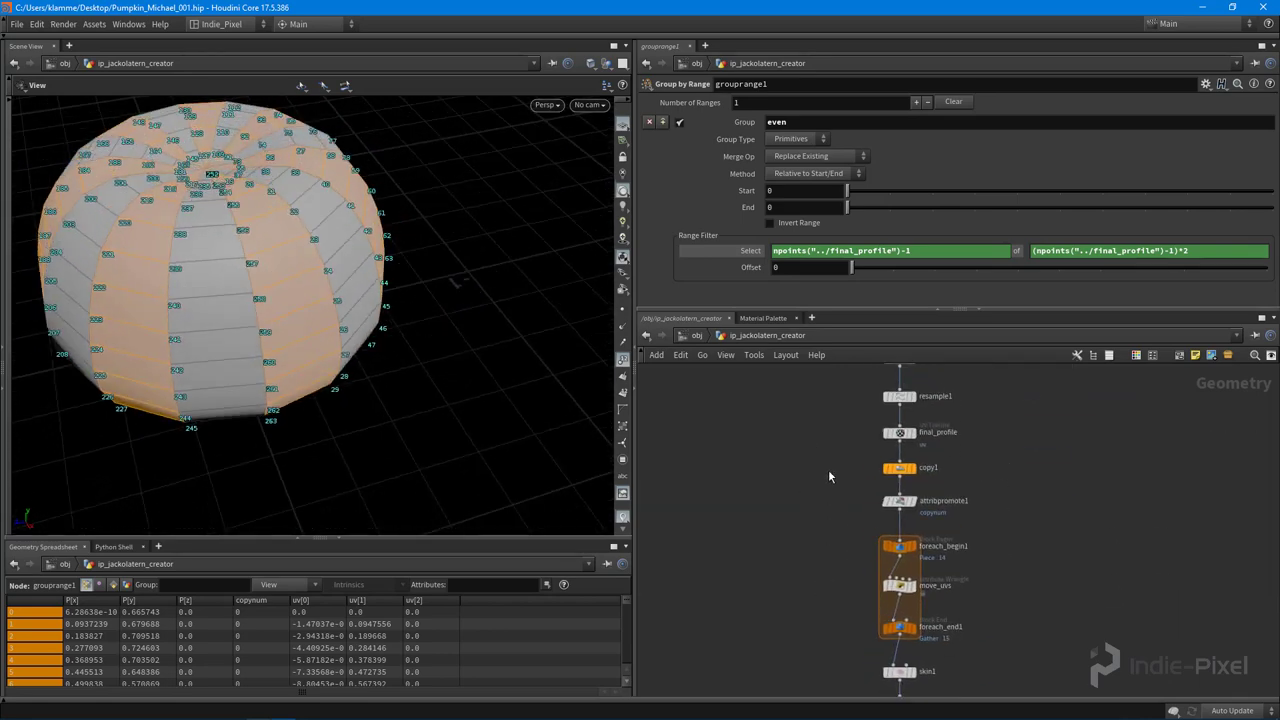
{"action": "middle_click_drag", "start_coordinate": [829, 476], "coordinate": [834, 533]}
{"action": "left_click_drag", "start_coordinate": [269, 206], "coordinate": [240, 271]}
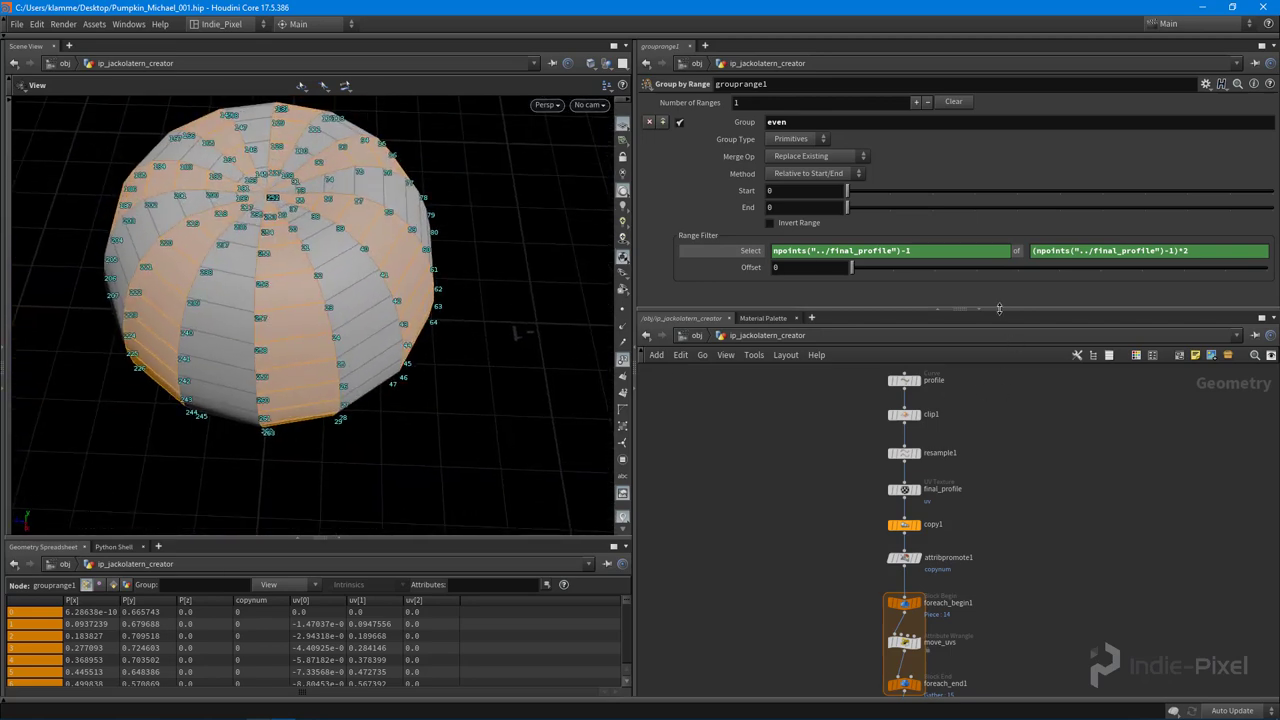
{"action": "left_click_drag", "start_coordinate": [997, 303], "coordinate": [997, 187]}
{"action": "left_click_drag", "start_coordinate": [414, 294], "coordinate": [324, 277]}
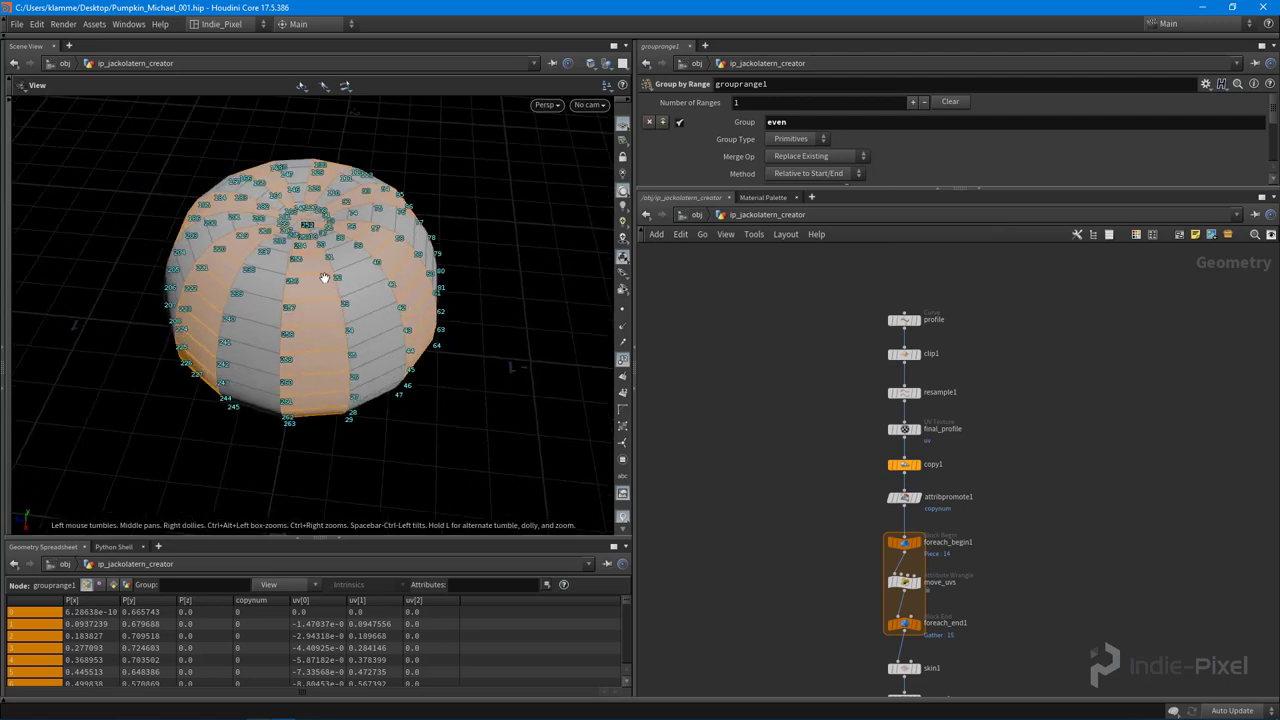
Add a Blast node below grouprange1 and wire grouprange1's output into it
{"action": "middle_click_drag", "start_coordinate": [1023, 637], "coordinate": [993, 291]}
{"action": "scroll", "coordinate": [857, 490], "scroll_direction": "up", "scroll_amount": 5}
{"action": "left_click_drag", "start_coordinate": [357, 257], "coordinate": [380, 206]}
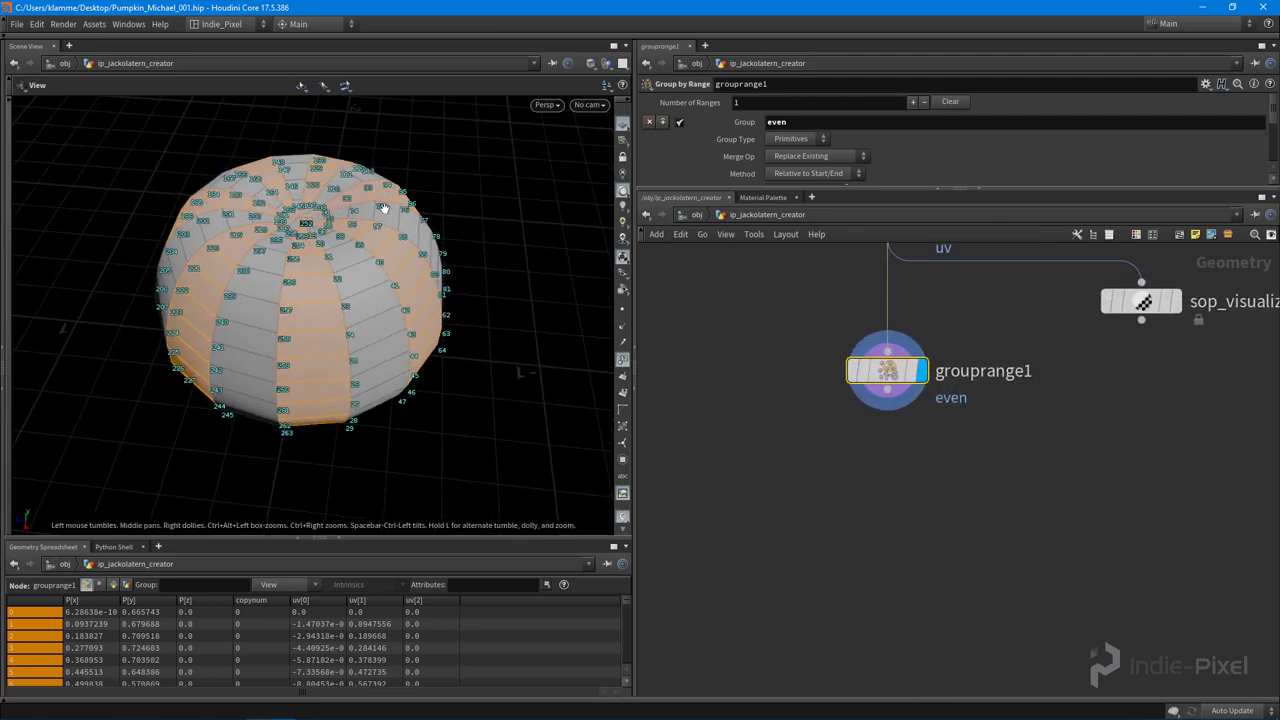
{"action": "key", "text": "Tab"}
{"action": "type", "text": "bla"}
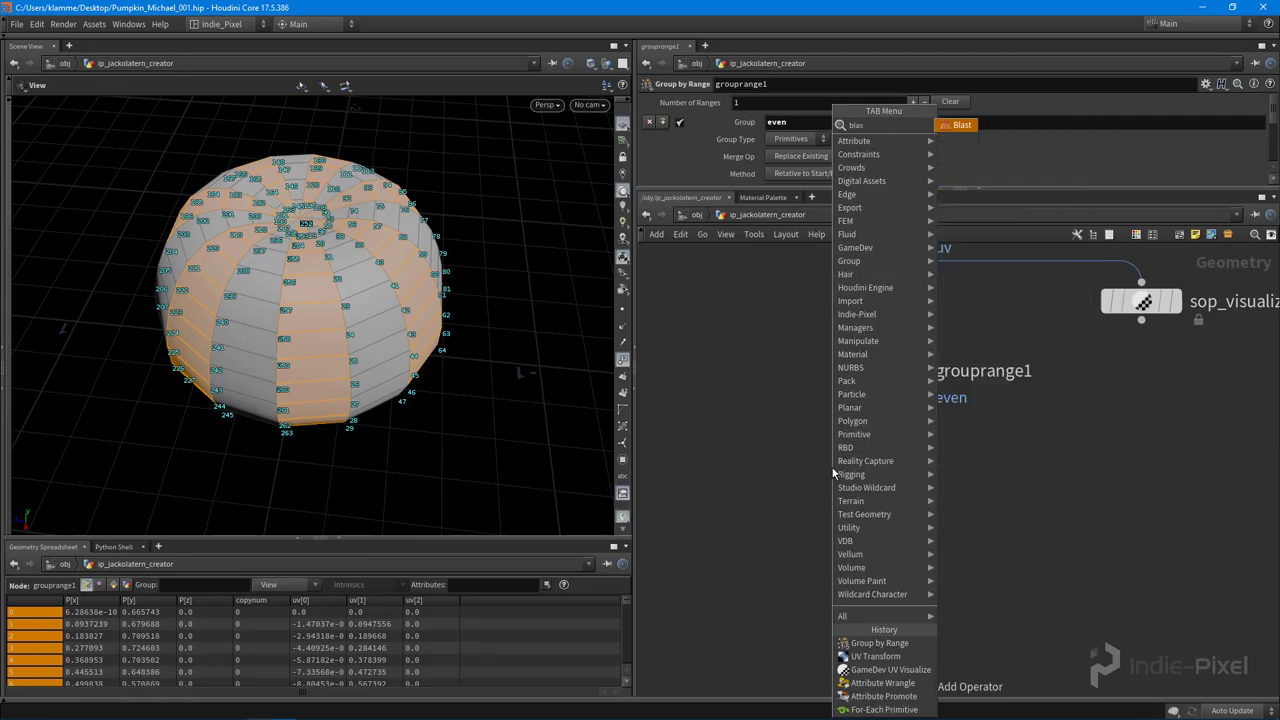
{"action": "key", "text": "Return"}
{"action": "left_click", "coordinate": [832, 471]}
{"action": "left_click_drag", "start_coordinate": [885, 392], "coordinate": [831, 447]}
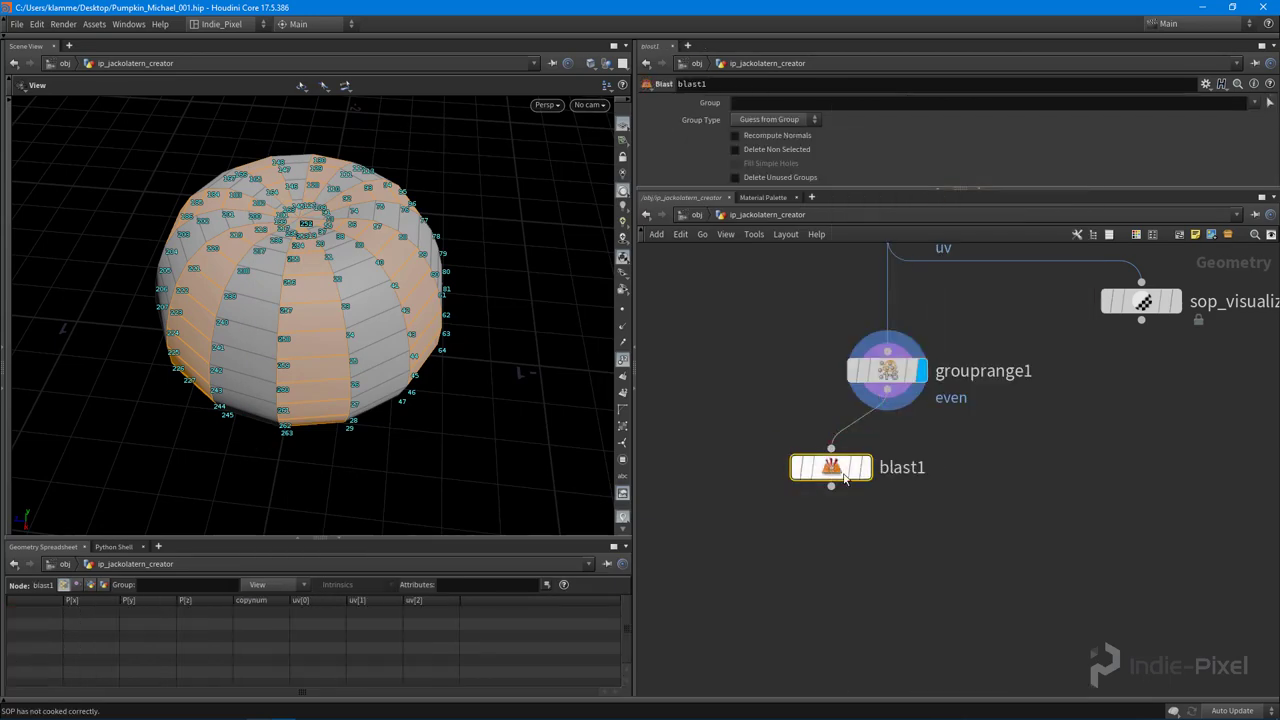
Display the Blast node and make it delete the group even, with Group Type set to Primitives
{"action": "left_click", "coordinate": [866, 467]}
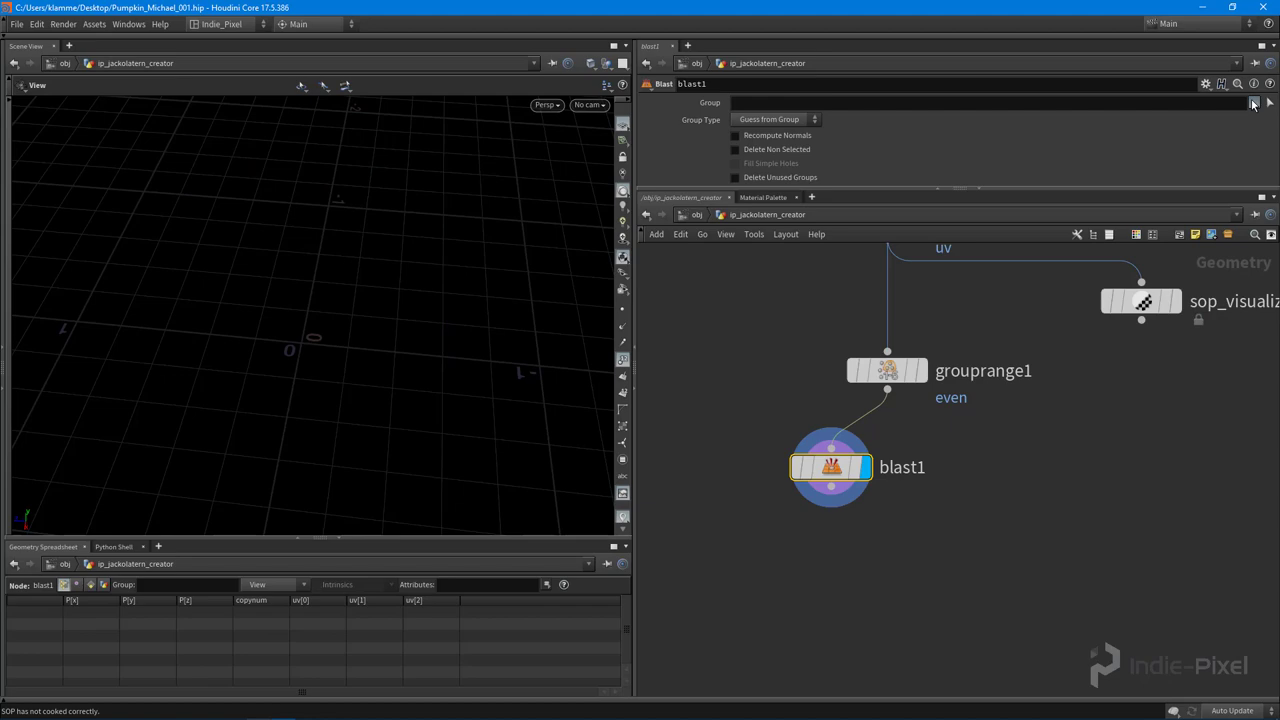
{"action": "left_click", "coordinate": [1204, 131]}
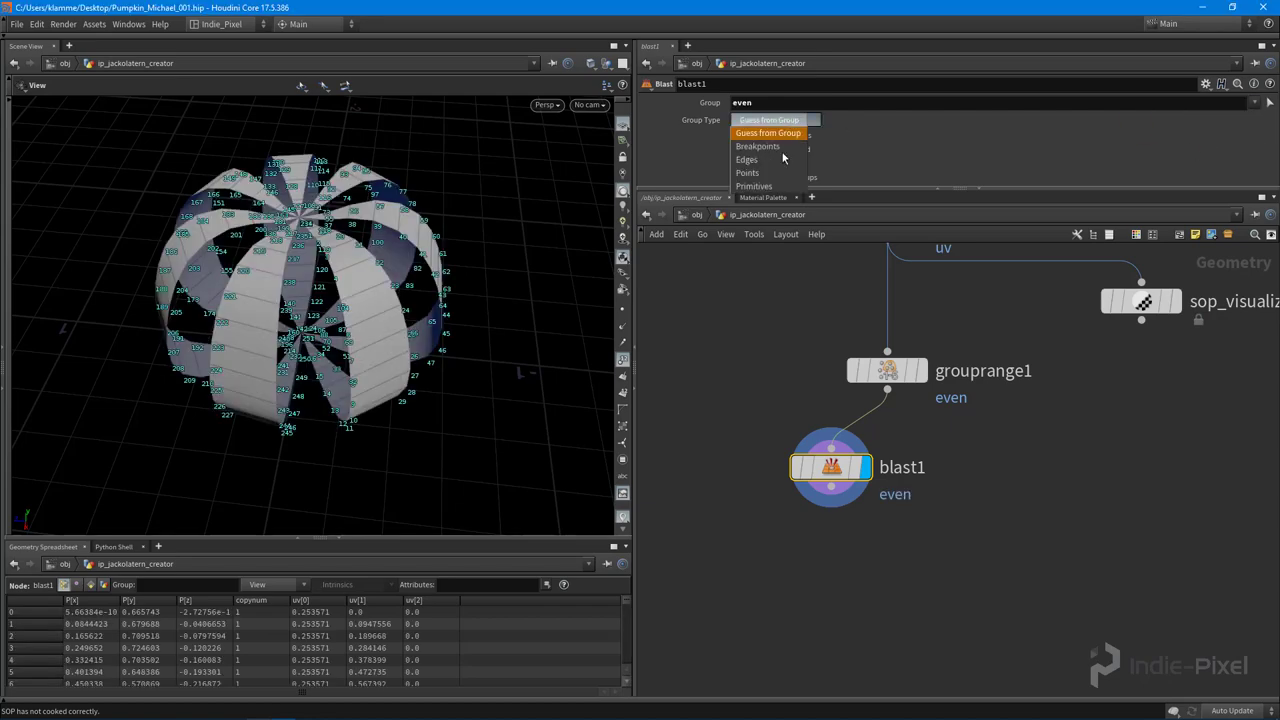
{"action": "left_click", "coordinate": [770, 186]}
{"action": "left_click_drag", "start_coordinate": [330, 285], "coordinate": [376, 261]}
Duplicate blast1 as a parallel branch from grouprange1, enable Delete Non Selected on the copy, and space the two Blast nodes evenly
{"action": "left_click_drag", "start_coordinate": [827, 479], "coordinate": [1016, 461]}
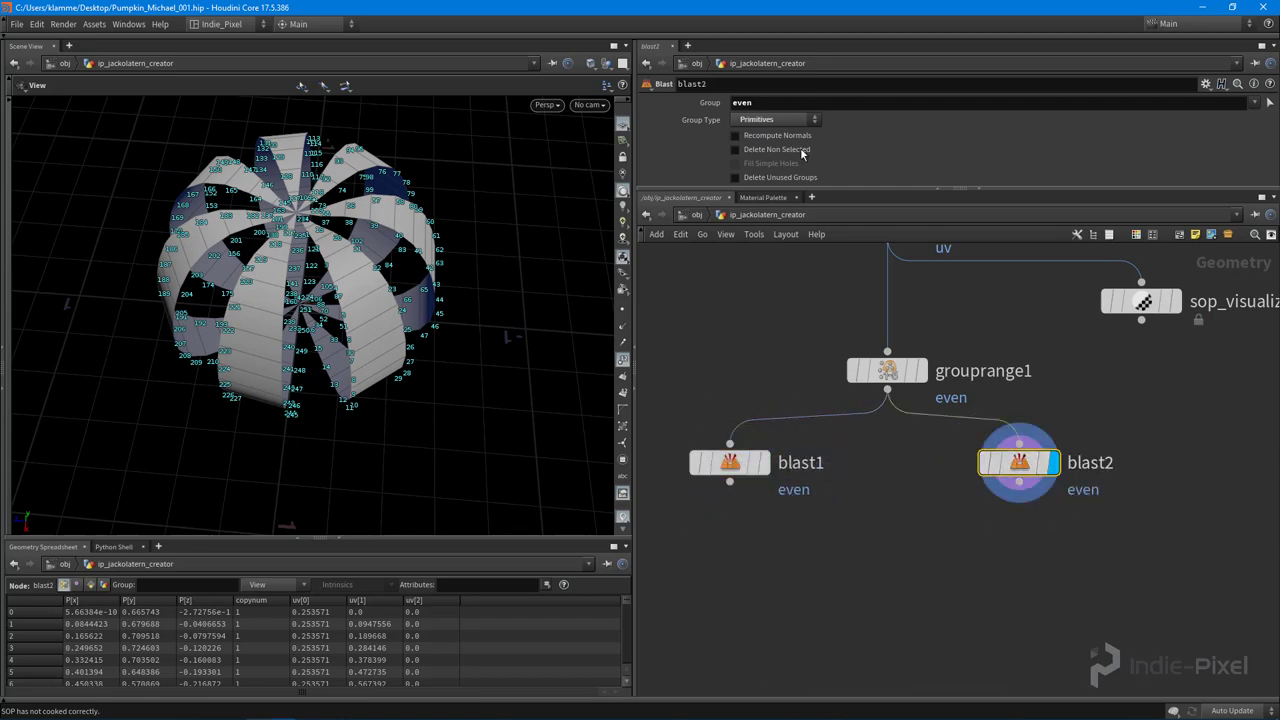
{"action": "left_click", "coordinate": [800, 147]}
{"action": "left_click_drag", "start_coordinate": [371, 240], "coordinate": [314, 184]}
{"action": "middle_click_drag", "start_coordinate": [832, 520], "coordinate": [832, 458]}
{"action": "left_click_drag", "start_coordinate": [742, 402], "coordinate": [802, 398]}
Add a Merge node below the two Blast nodes, wire both into it, and display the merged pumpkin
{"action": "key", "text": "Tab"}
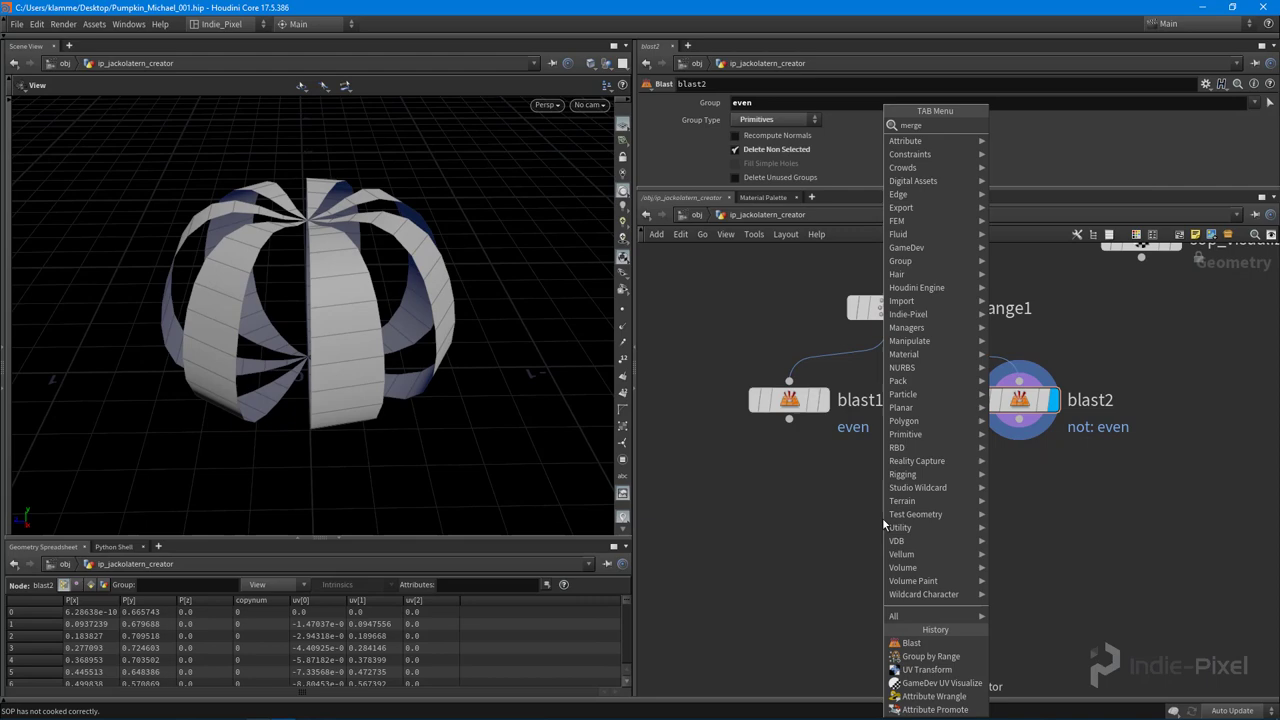
{"action": "left_click", "coordinate": [883, 517]}
{"action": "left_click", "coordinate": [893, 517]}
{"action": "left_click_drag", "start_coordinate": [660, 365], "coordinate": [1022, 427]}
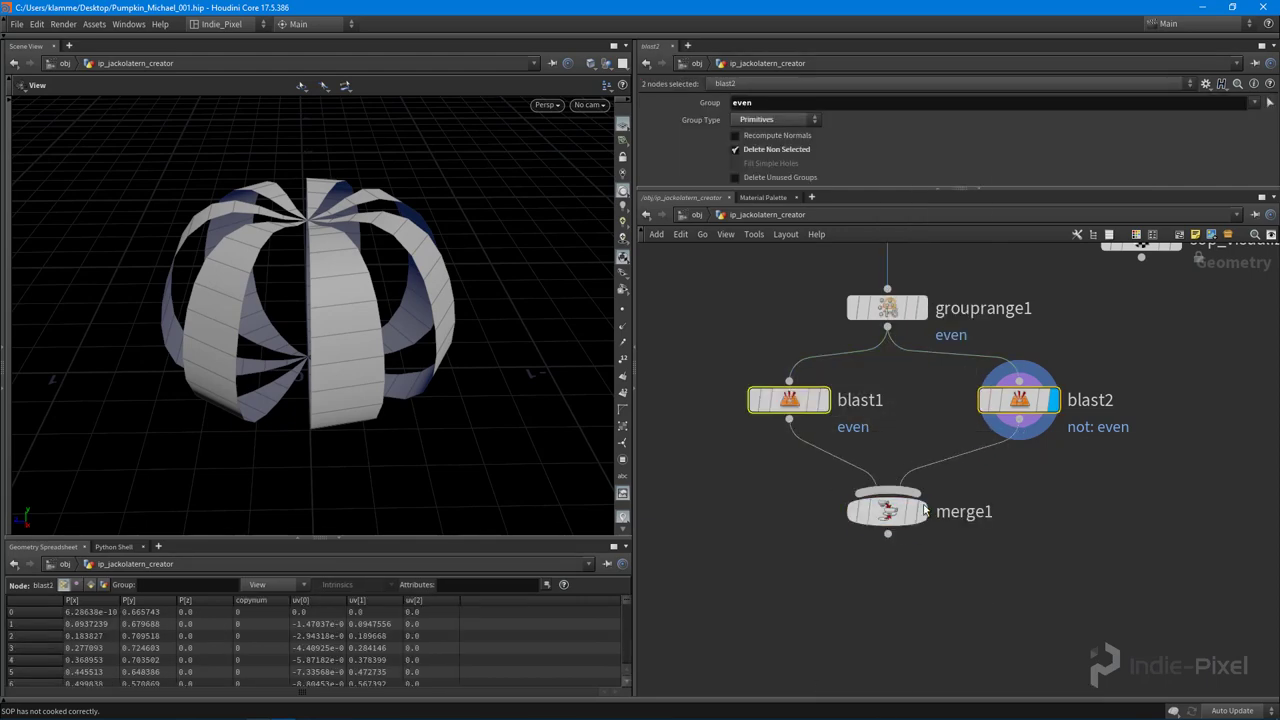
{"action": "left_click", "coordinate": [922, 510]}
{"action": "left_click_drag", "start_coordinate": [889, 514], "coordinate": [901, 471]}
{"action": "left_click_drag", "start_coordinate": [262, 208], "coordinate": [308, 330]}
{"action": "middle_click_drag", "start_coordinate": [855, 558], "coordinate": [855, 501]}
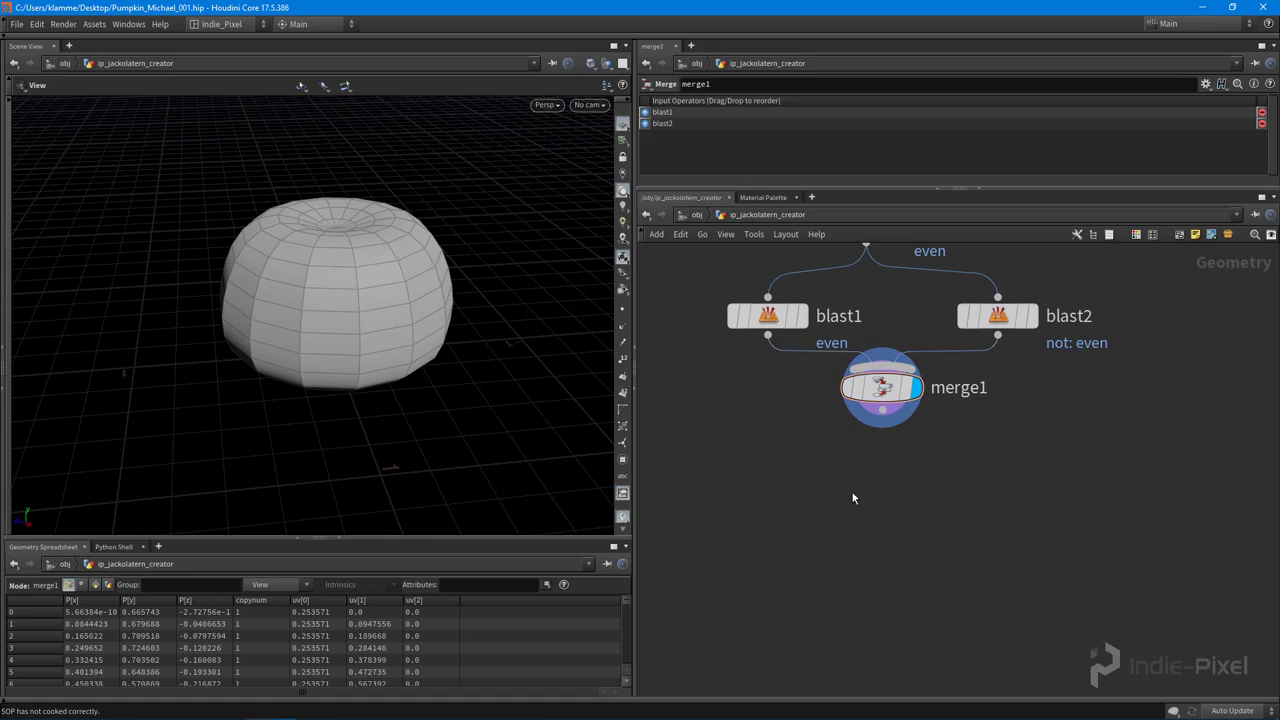
{"action": "key", "text": "h"}
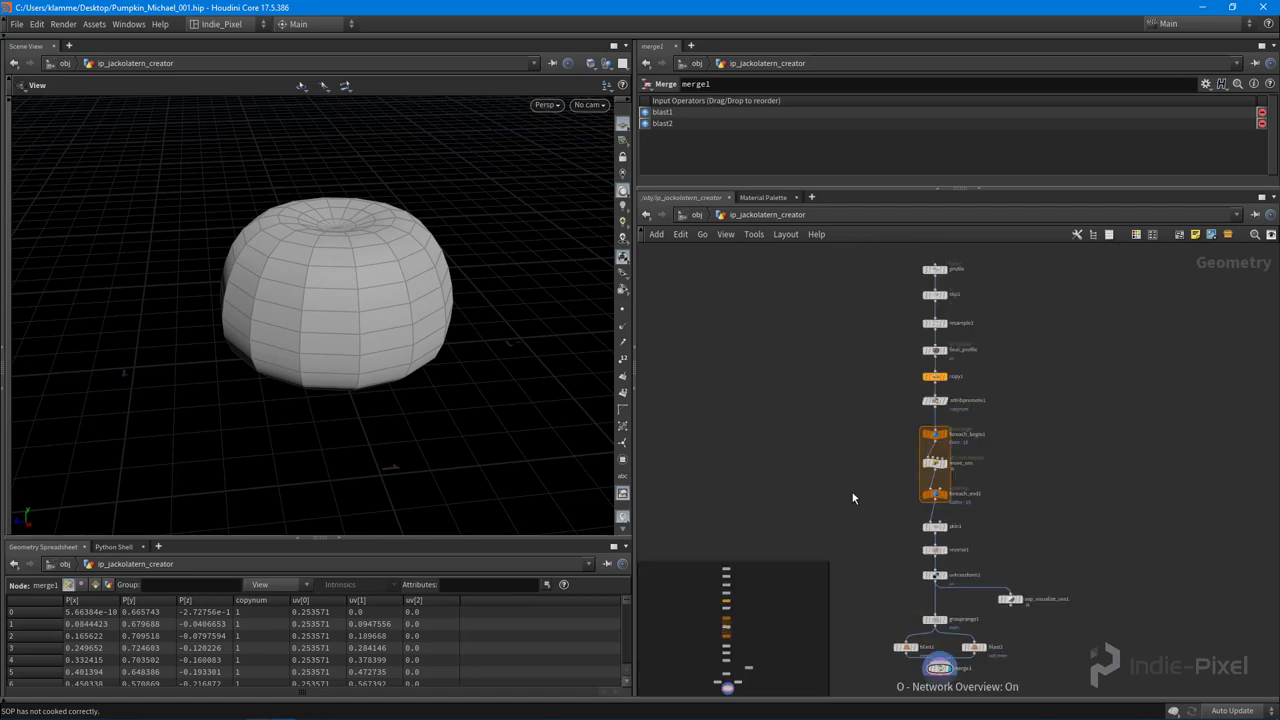
{"action": "key", "text": "r"}
{"action": "key", "text": "o"}
{"action": "middle_click_drag", "start_coordinate": [855, 497], "coordinate": [799, 268]}
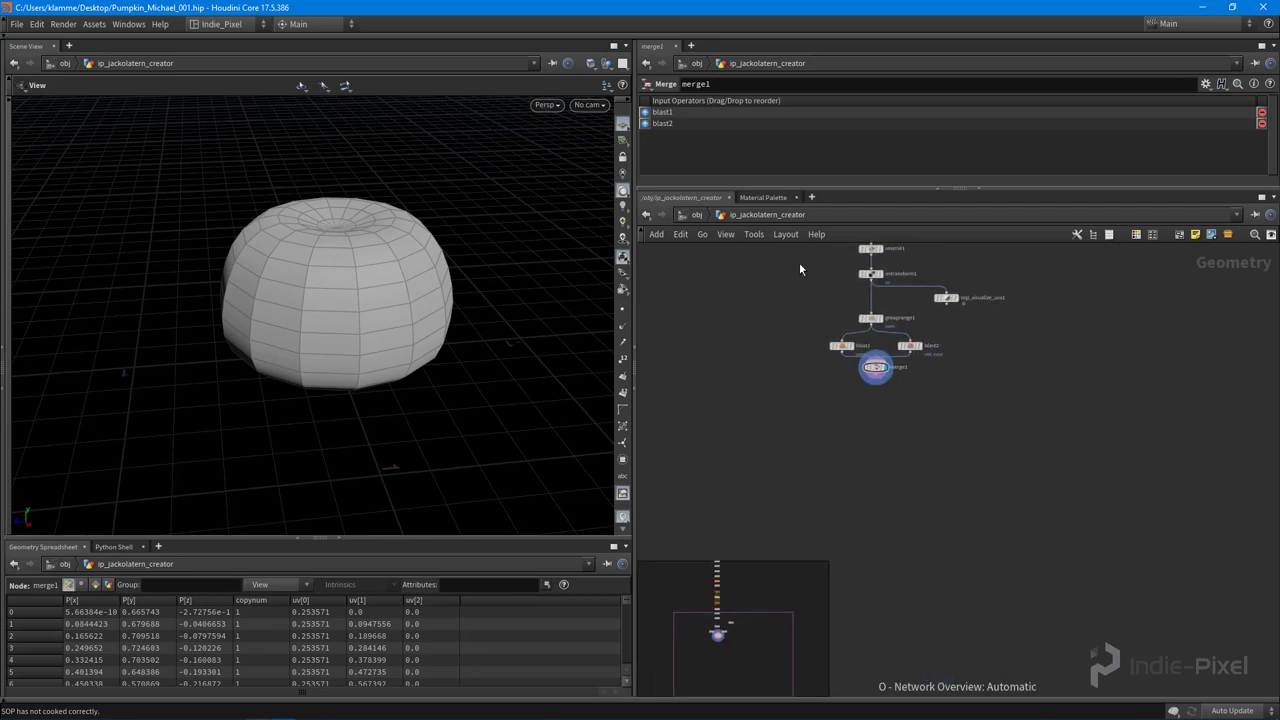
{"action": "key", "text": "o"}
Add a For-Each Connected Piece loop below merge1
{"action": "scroll", "coordinate": [921, 440], "scroll_direction": "up", "scroll_amount": 5}
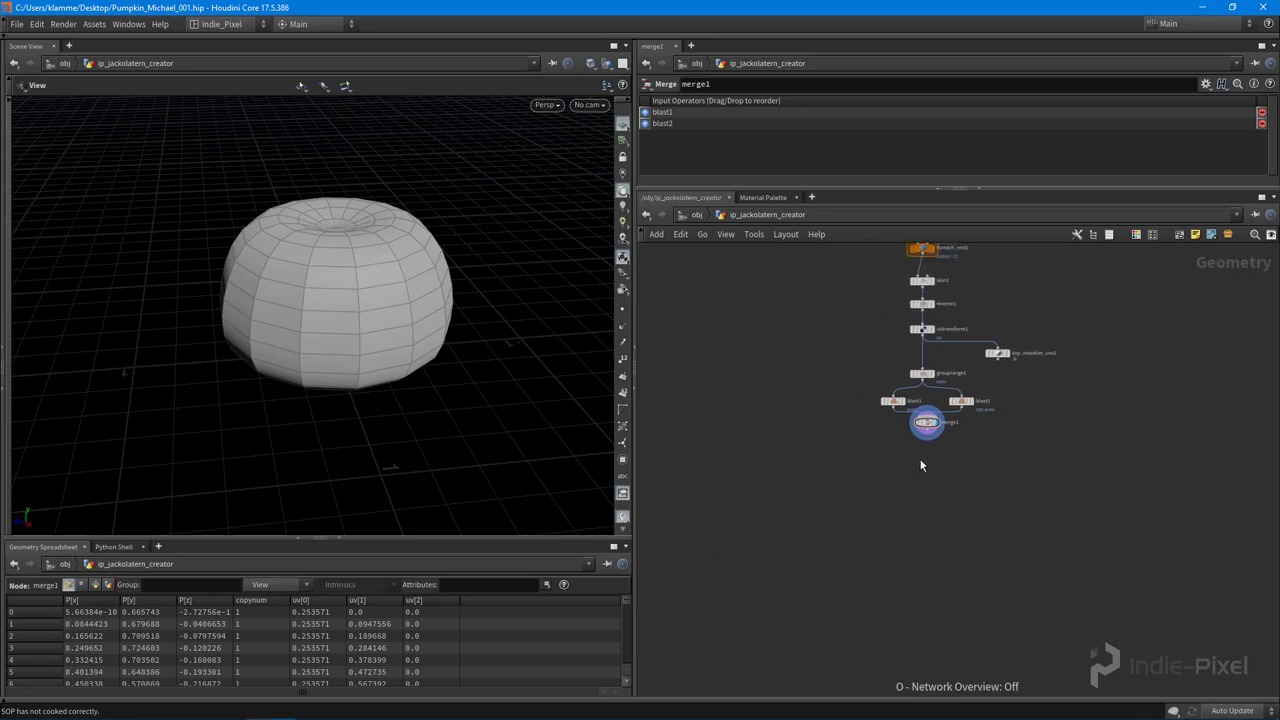
{"action": "key", "text": "Tab"}
{"action": "type", "text": "for"}
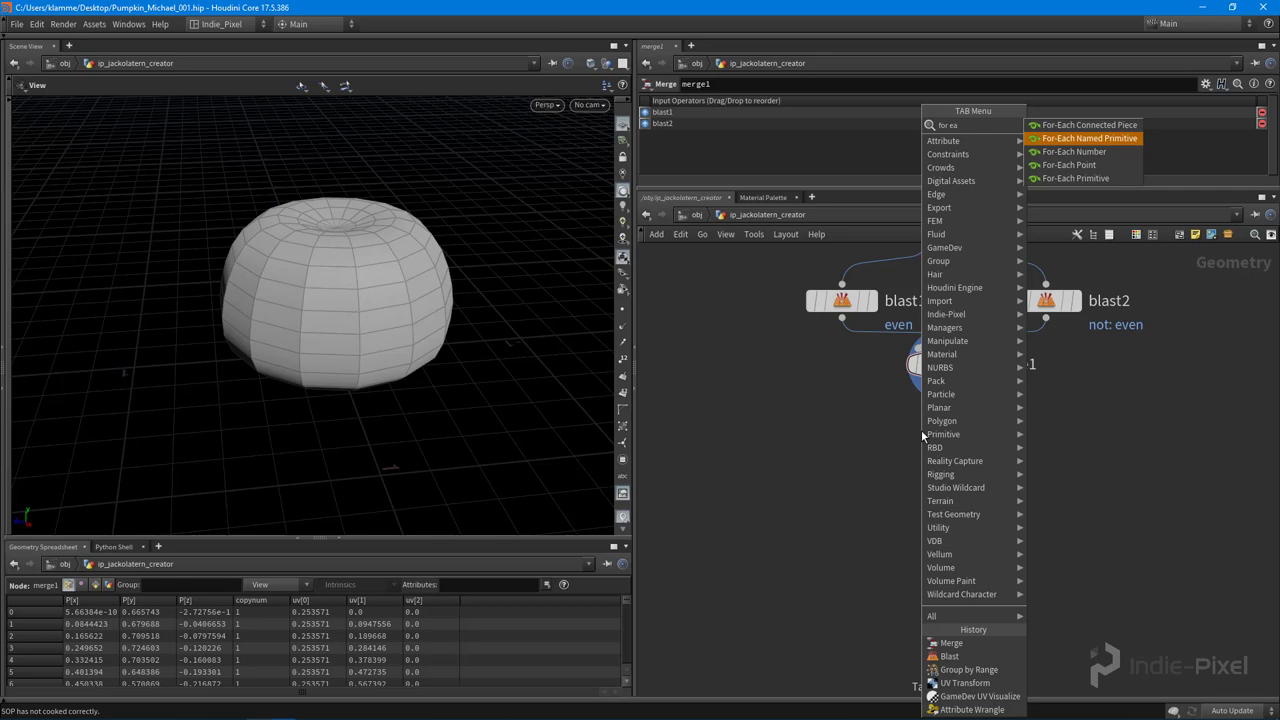
{"action": "key", "text": "Return"}
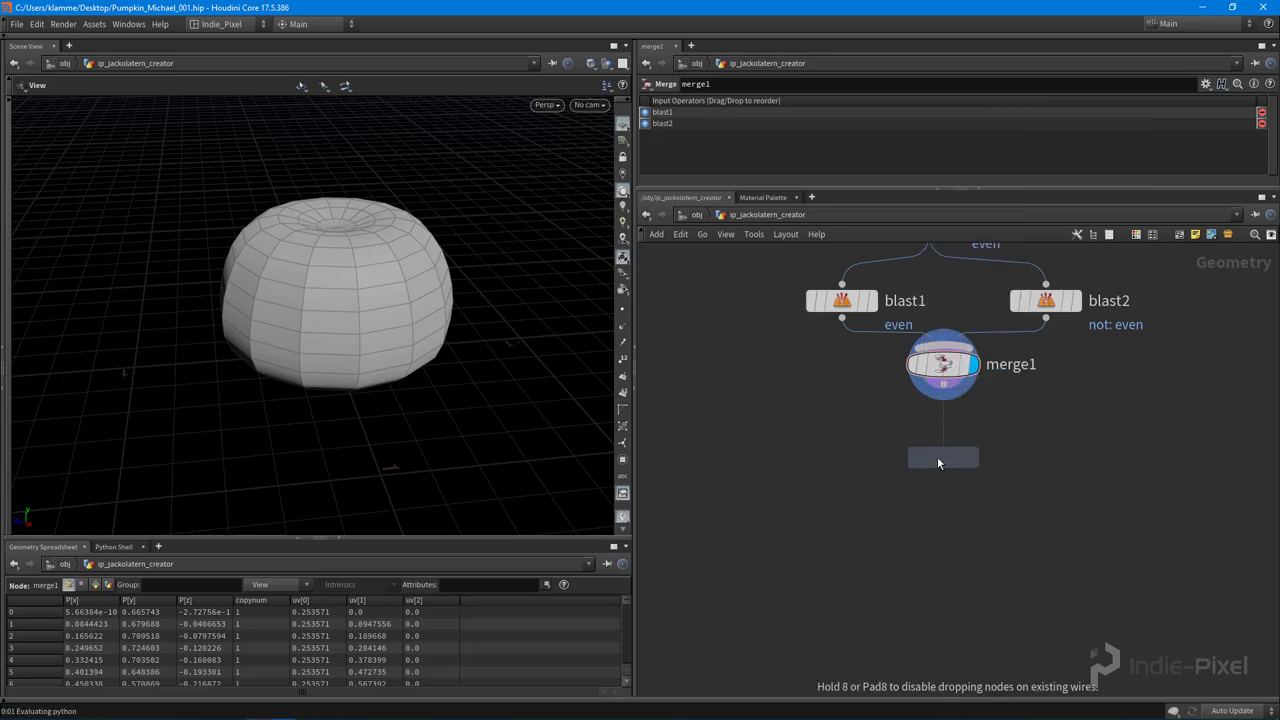
{"action": "left_click", "coordinate": [940, 457]}
{"action": "middle_click_drag", "start_coordinate": [1086, 540], "coordinate": [1070, 405]}
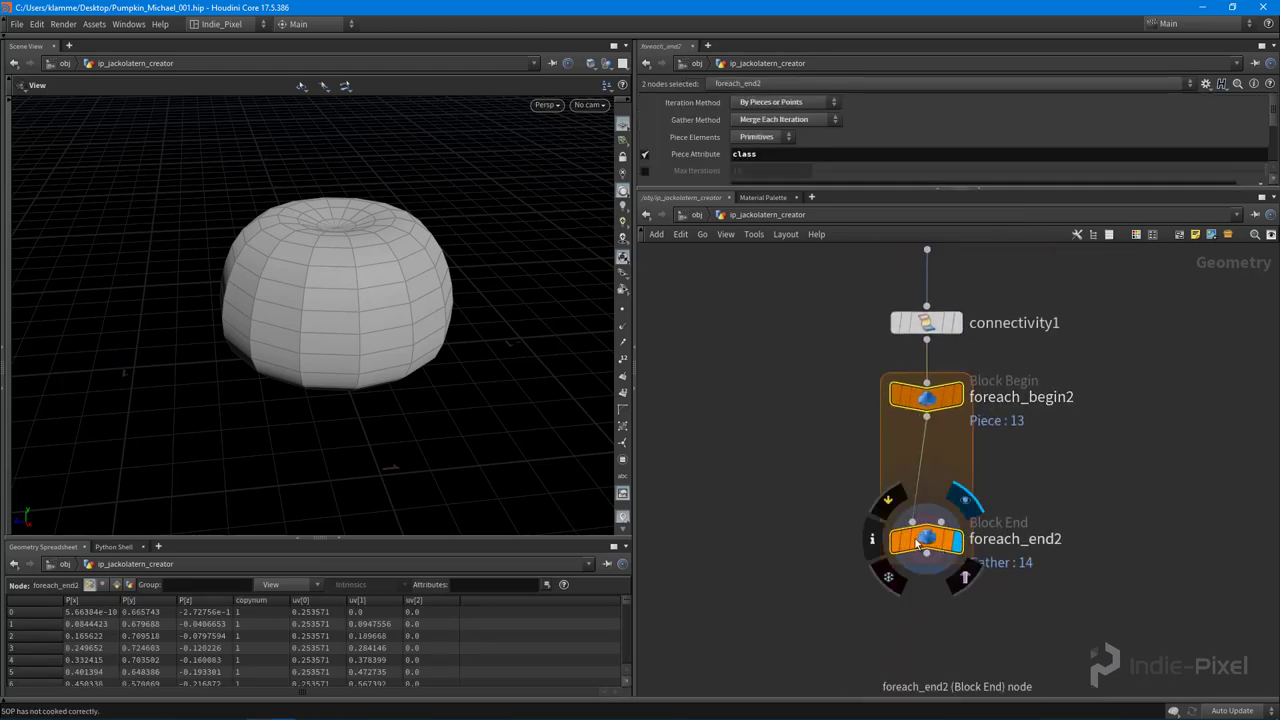
Enable Single Pass on foreach_end2 and step through the individual strips from pass 0 to 5
{"action": "left_click", "coordinate": [926, 540]}
{"action": "left_click_drag", "start_coordinate": [891, 189], "coordinate": [891, 299]}
{"action": "left_click", "coordinate": [645, 240]}
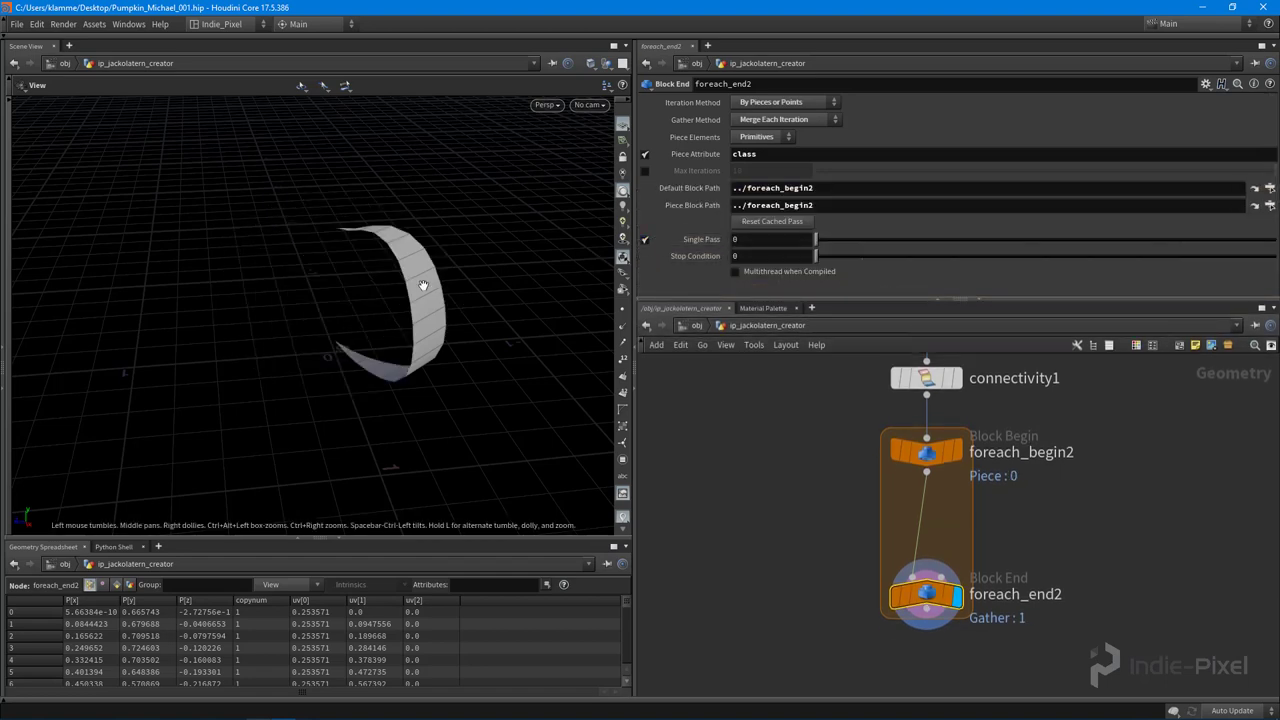
{"action": "left_click_drag", "start_coordinate": [824, 245], "coordinate": [1046, 245]}
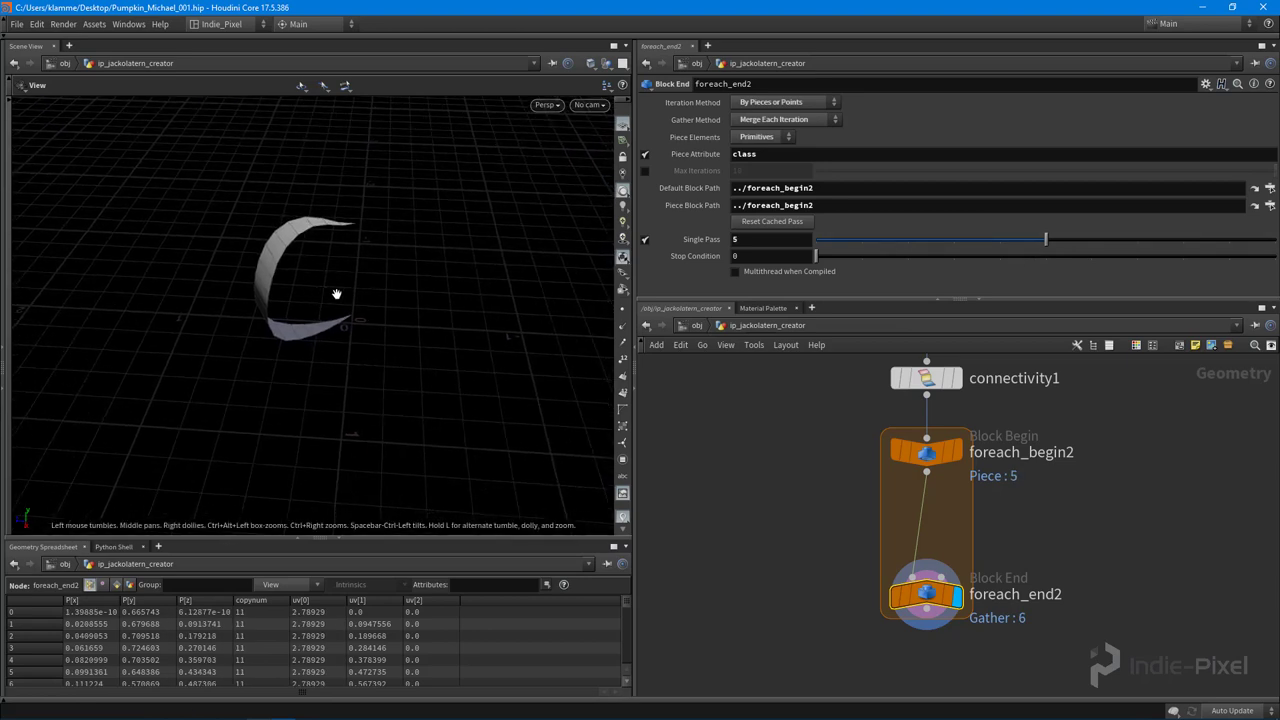
Inspect the isolated strip's UVs in the UV view while bringing Single Pass from 5 back to 0
{"action": "key", "text": "space+5"}
{"action": "scroll", "coordinate": [324, 332], "scroll_direction": "up", "scroll_amount": 3}
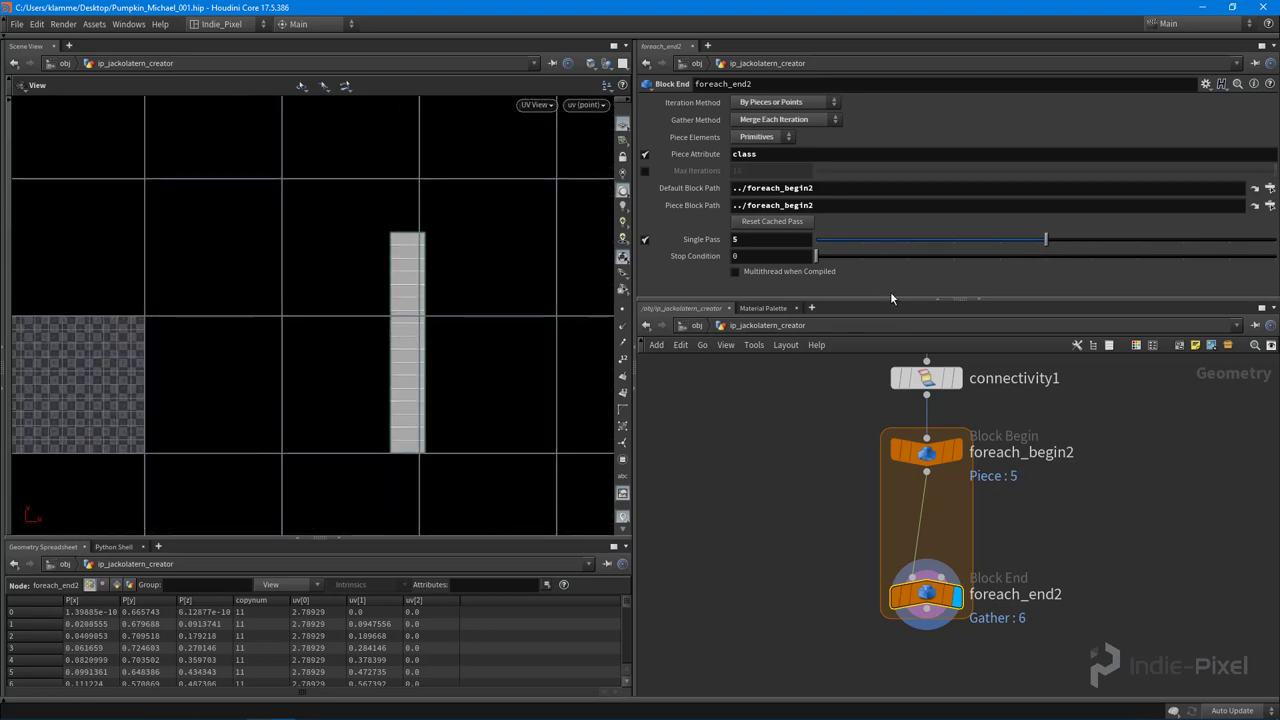
{"action": "left_click_drag", "start_coordinate": [1049, 244], "coordinate": [815, 248]}
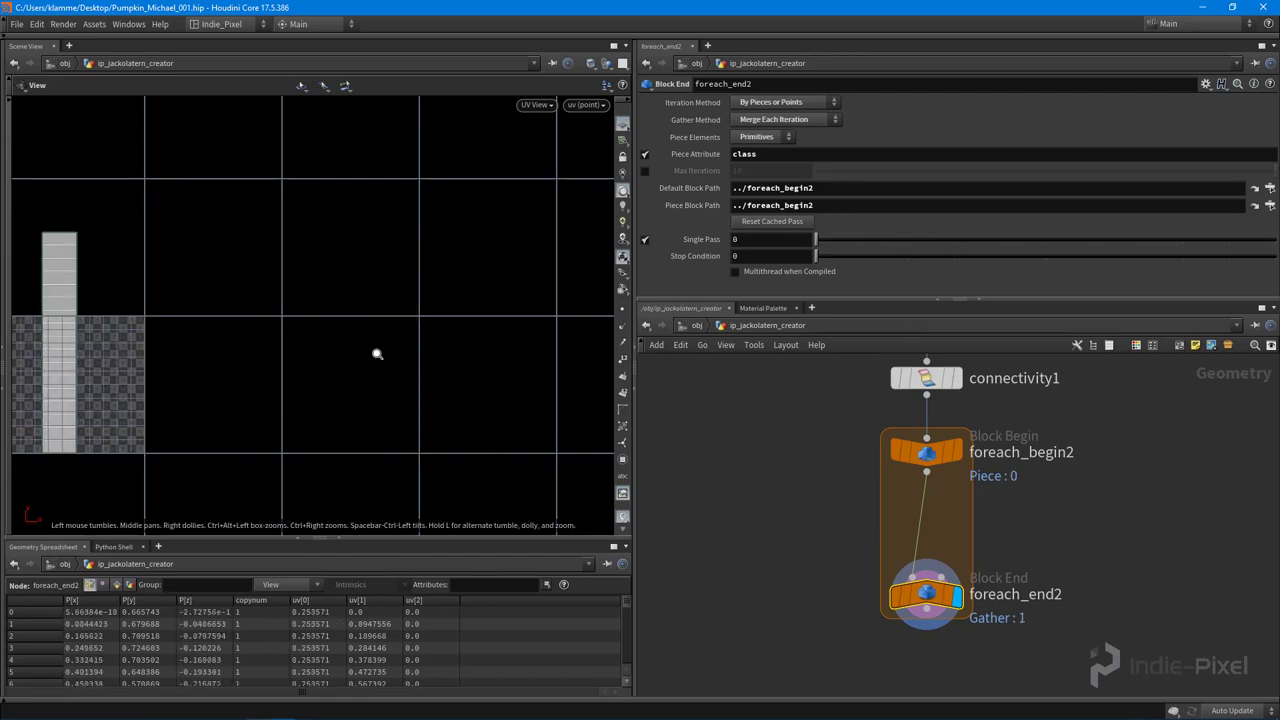
Examine the isolated strip for pass 0 in the perspective view and the for-each loop's place in the node network
{"action": "key", "text": "space+1"}
{"action": "left_click_drag", "start_coordinate": [516, 336], "coordinate": [383, 300]}
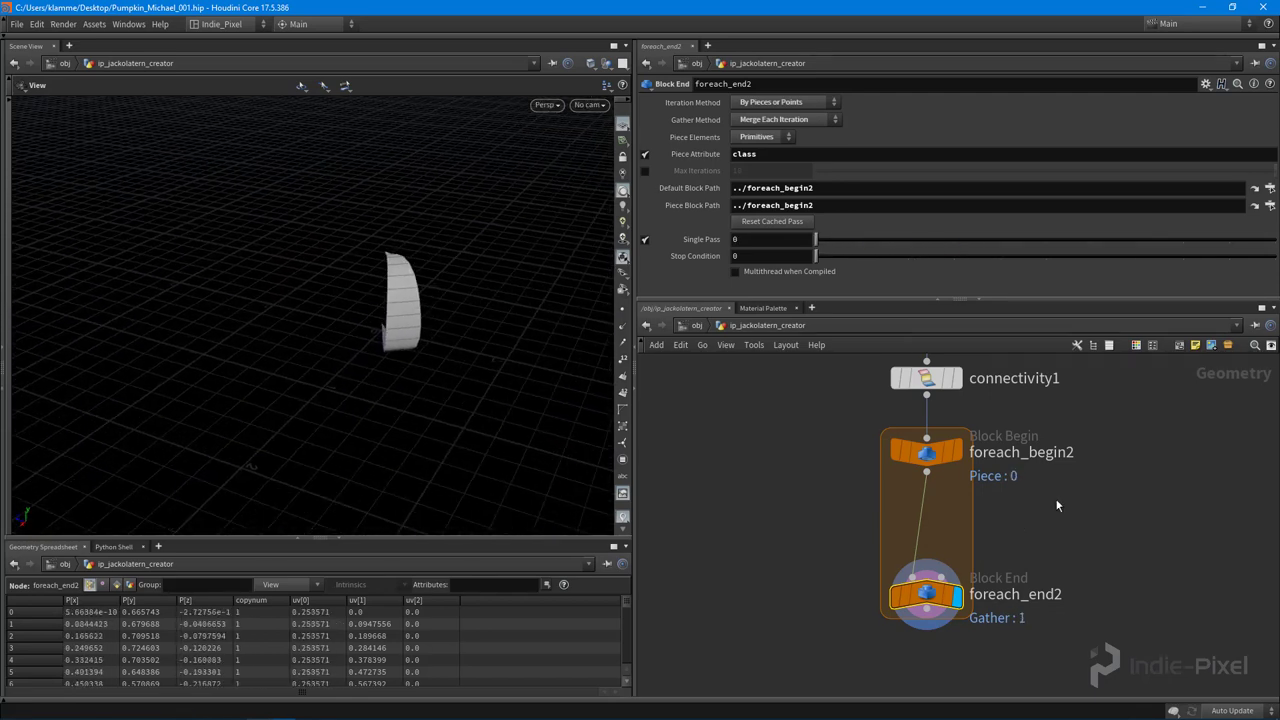
{"action": "middle_click_drag", "start_coordinate": [1057, 506], "coordinate": [1035, 506]}
{"action": "left_click_drag", "start_coordinate": [989, 298], "coordinate": [989, 219]}
{"action": "scroll", "coordinate": [1035, 464], "scroll_direction": "down", "scroll_amount": 3}
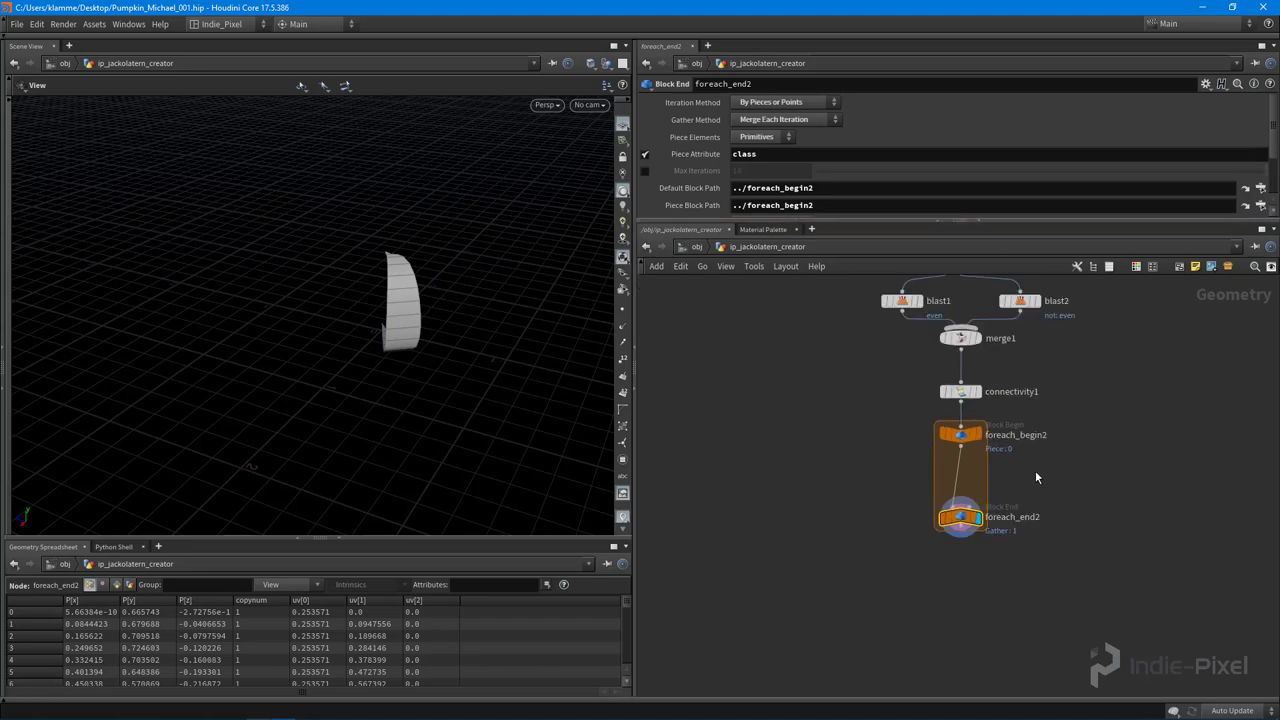
{"action": "middle_click_drag", "start_coordinate": [1035, 470], "coordinate": [1021, 489]}
{"action": "right_click_drag", "start_coordinate": [385, 305], "coordinate": [405, 305]}
{"action": "left_click_drag", "start_coordinate": [405, 305], "coordinate": [352, 255]}
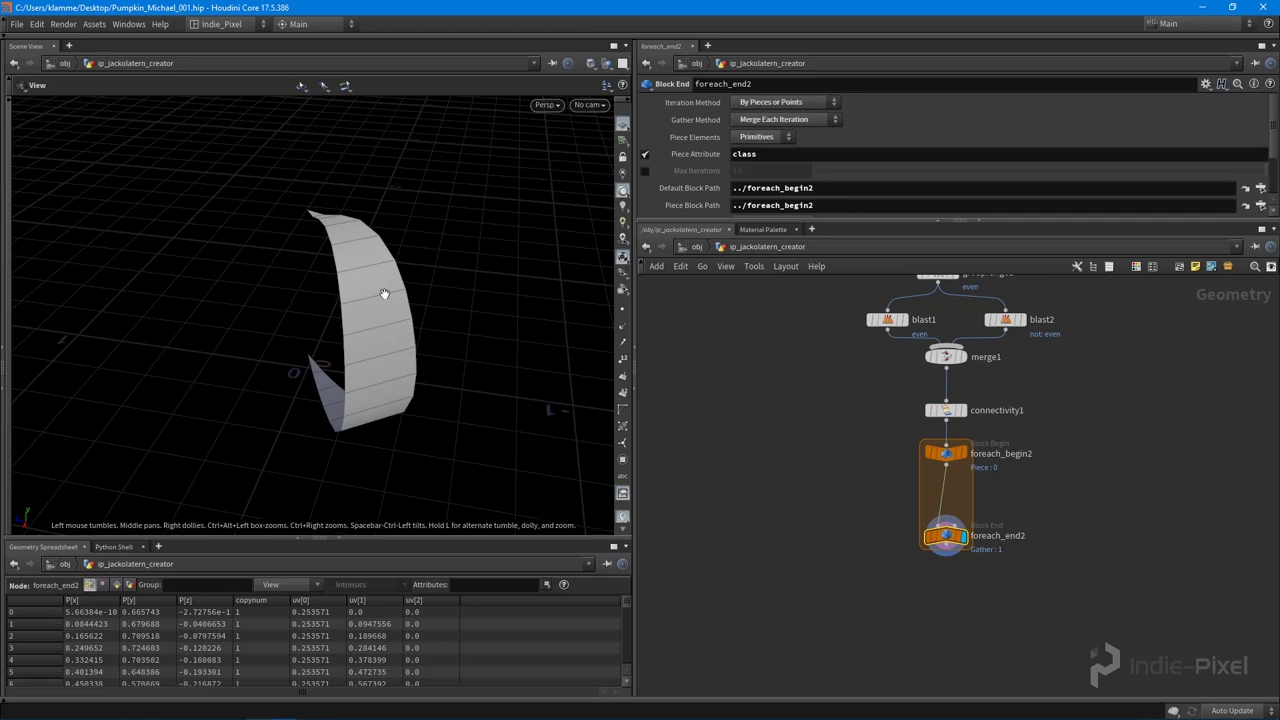
Move foreach_end2 farther below foreach_begin2 and turn off its Single Pass option
{"action": "scroll", "coordinate": [944, 519], "scroll_direction": "up", "scroll_amount": 4}
{"action": "left_click_drag", "start_coordinate": [944, 556], "coordinate": [944, 601]}
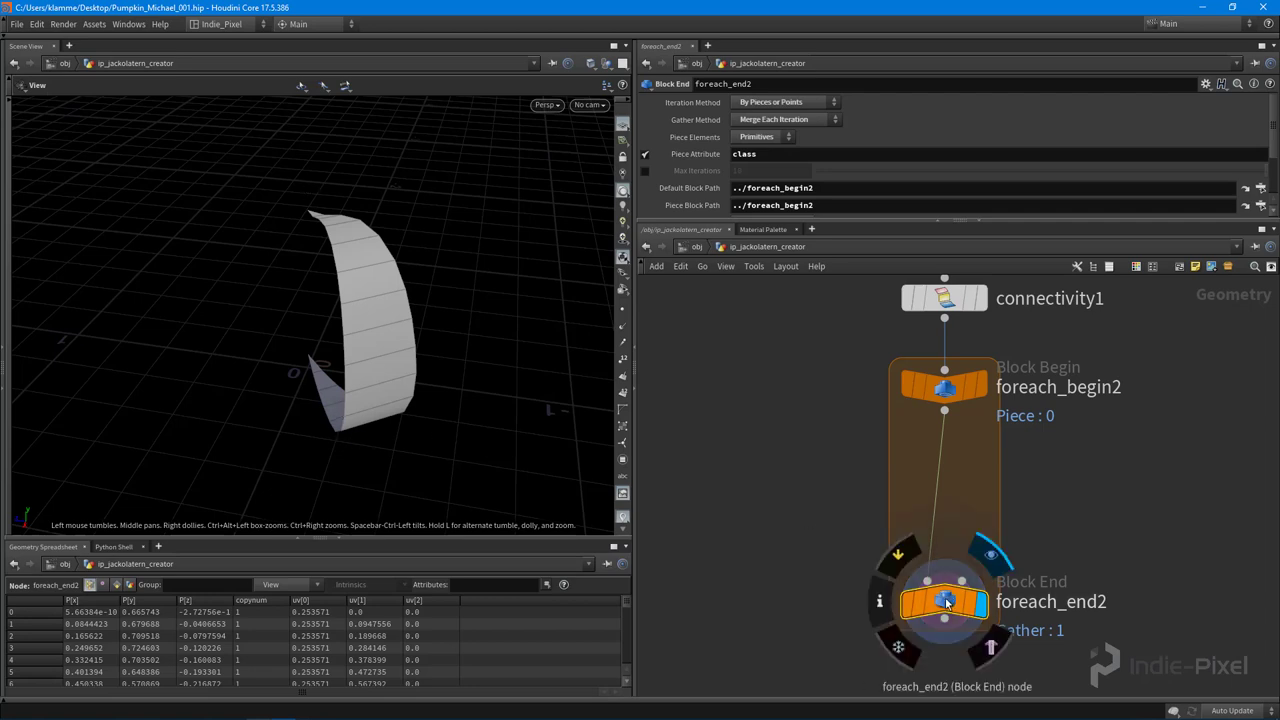
{"action": "scroll", "coordinate": [677, 172], "scroll_direction": "down", "scroll_amount": 3}
{"action": "left_click", "coordinate": [646, 175]}
{"action": "left_click_drag", "start_coordinate": [465, 260], "coordinate": [416, 316]}
{"action": "left_click_drag", "start_coordinate": [237, 276], "coordinate": [307, 246]}
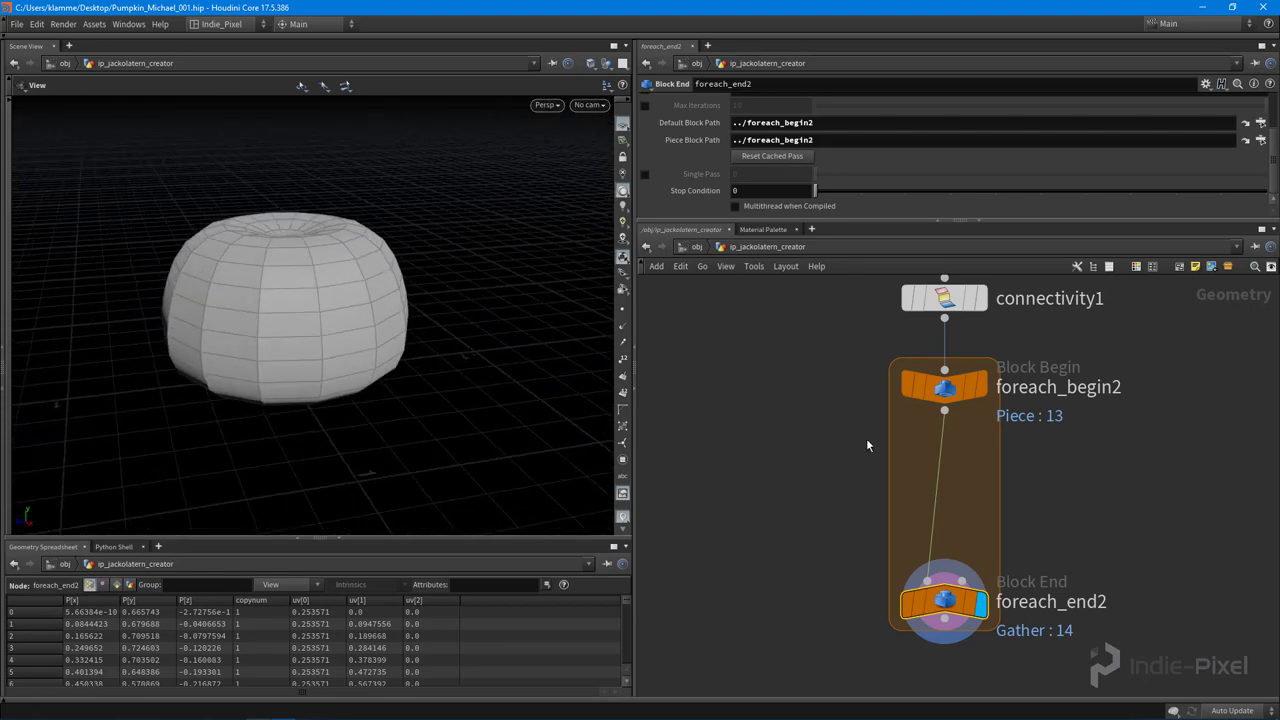
Tighten the for-each block and align the Blast, Merge, Connectivity and loop nodes beneath grouprange1
{"action": "left_click_drag", "start_coordinate": [953, 601], "coordinate": [950, 535]}
{"action": "scroll", "coordinate": [1062, 441], "scroll_direction": "down", "scroll_amount": 4}
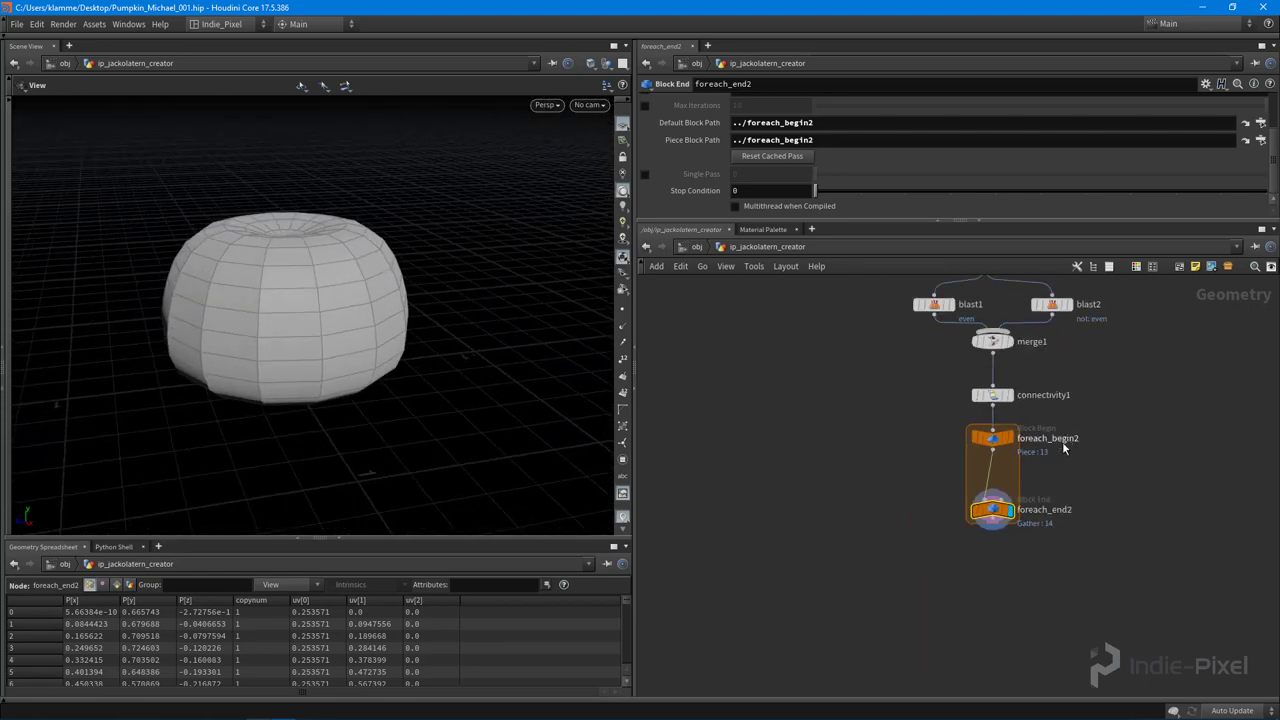
{"action": "mouse_move", "coordinate": [1000, 535]}
{"action": "middle_mouse_down"}
{"action": "mouse_move", "coordinate": [976, 554]}
{"action": "mouse_move", "coordinate": [990, 553]}
{"action": "middle_mouse_up"}
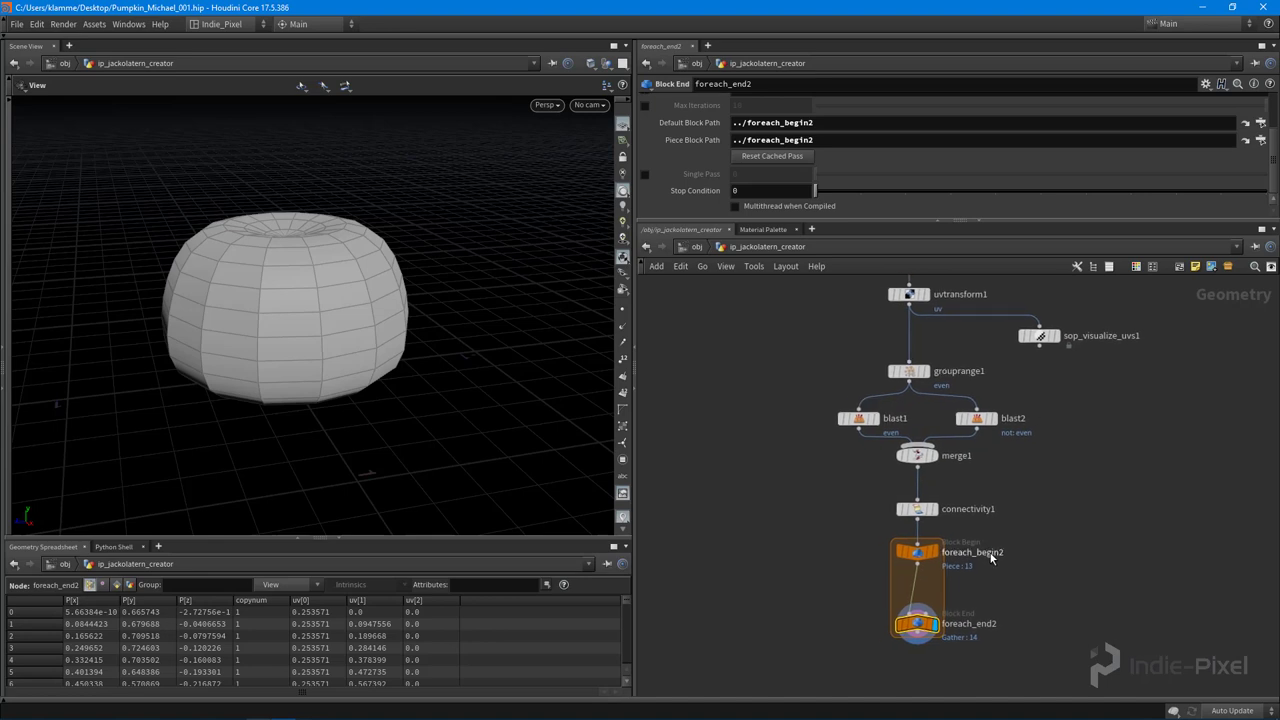
{"action": "left_click_drag", "start_coordinate": [887, 470], "coordinate": [1013, 548]}
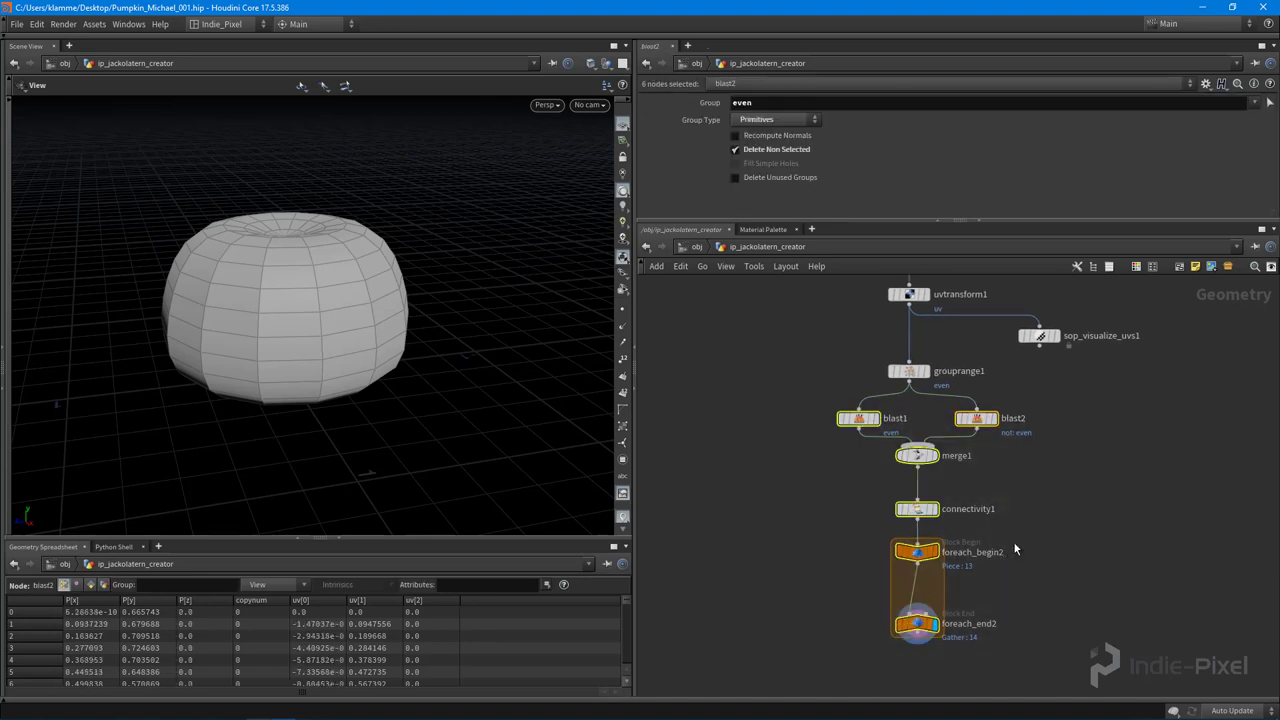
{"action": "left_click_drag", "start_coordinate": [978, 418], "coordinate": [968, 416]}
{"action": "left_click", "coordinate": [800, 390]}
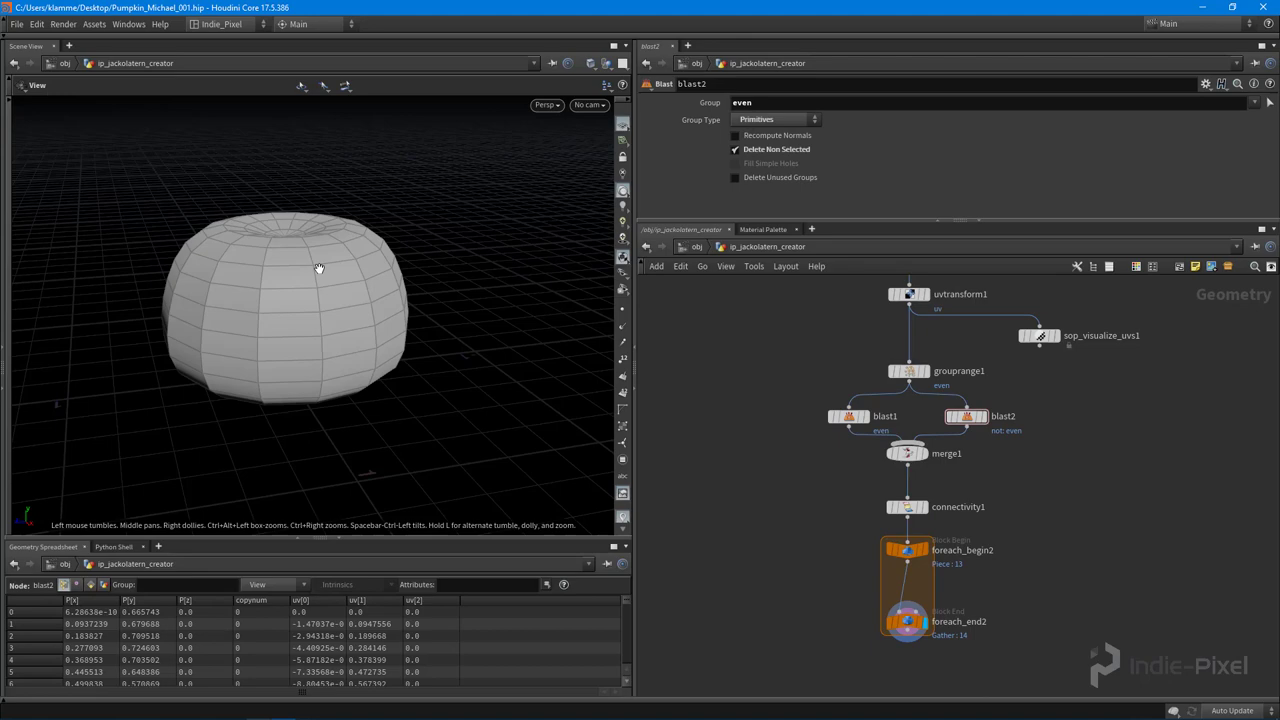
{"action": "right_click_drag", "start_coordinate": [318, 266], "coordinate": [364, 251]}
{"action": "left_click_drag", "start_coordinate": [363, 251], "coordinate": [355, 343]}
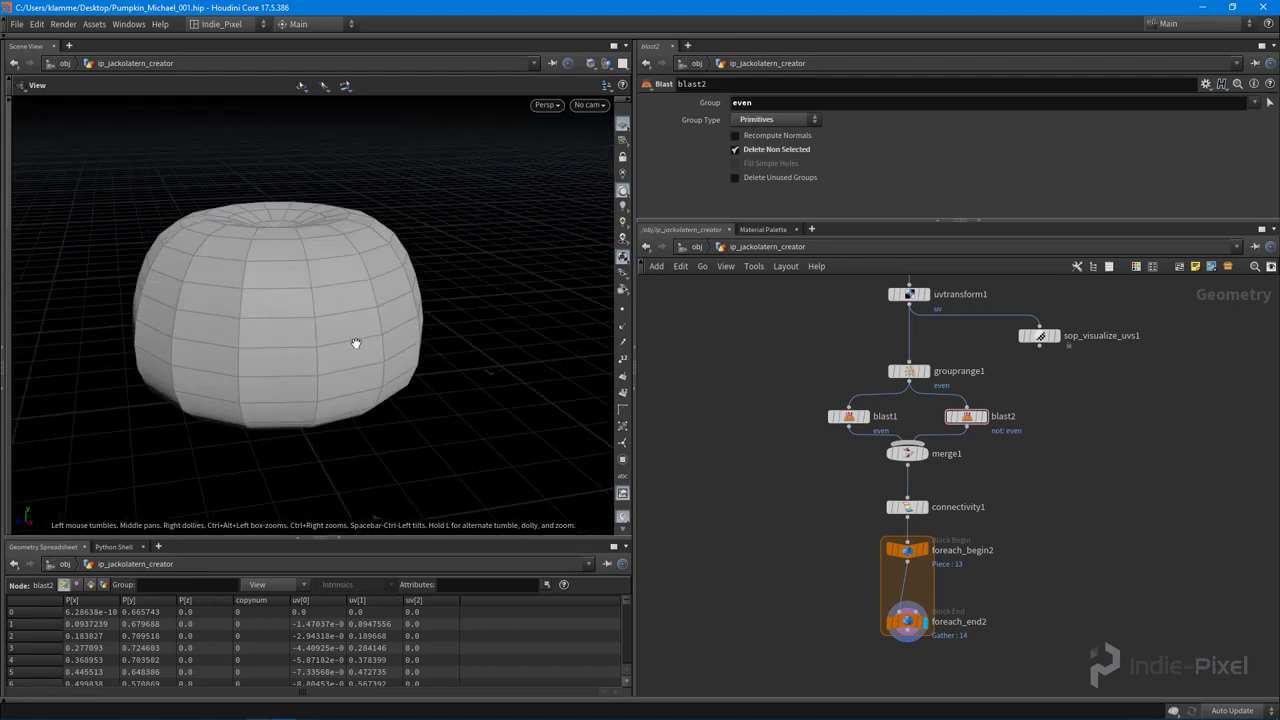